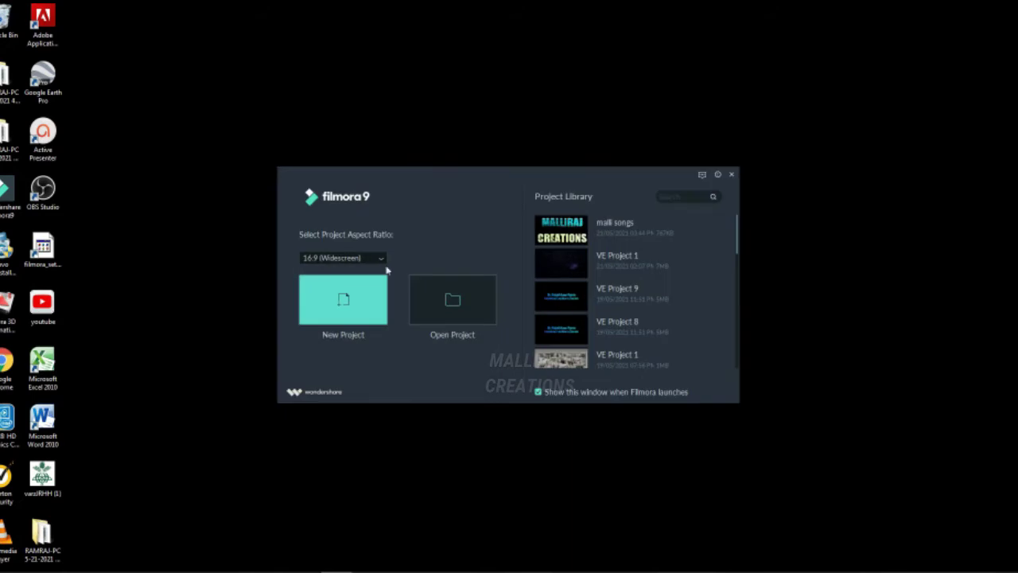
Create a new project with the 16:9 (Widescreen) aspect ratio.
left_click(466, 316)
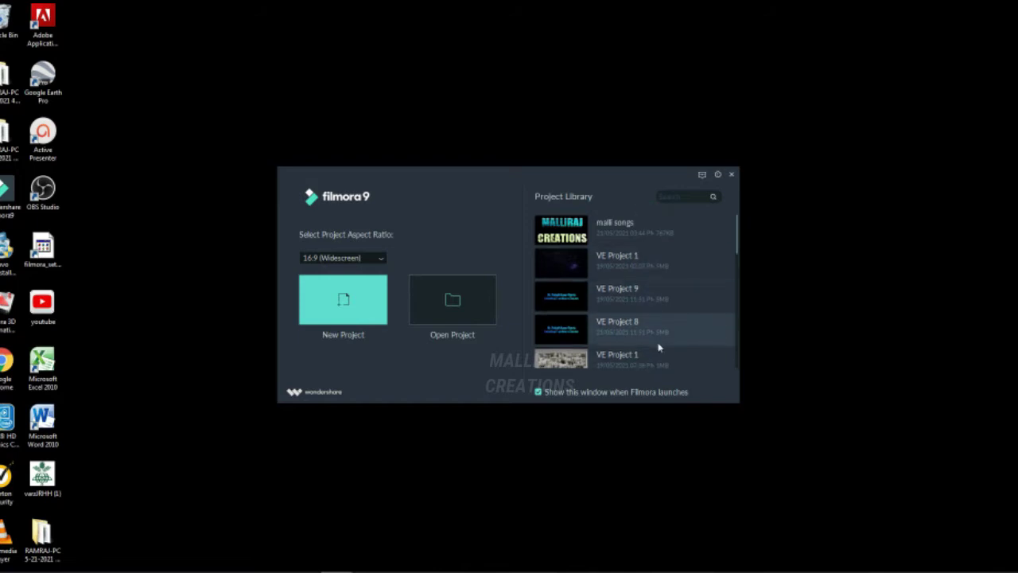
left_click(646, 231)
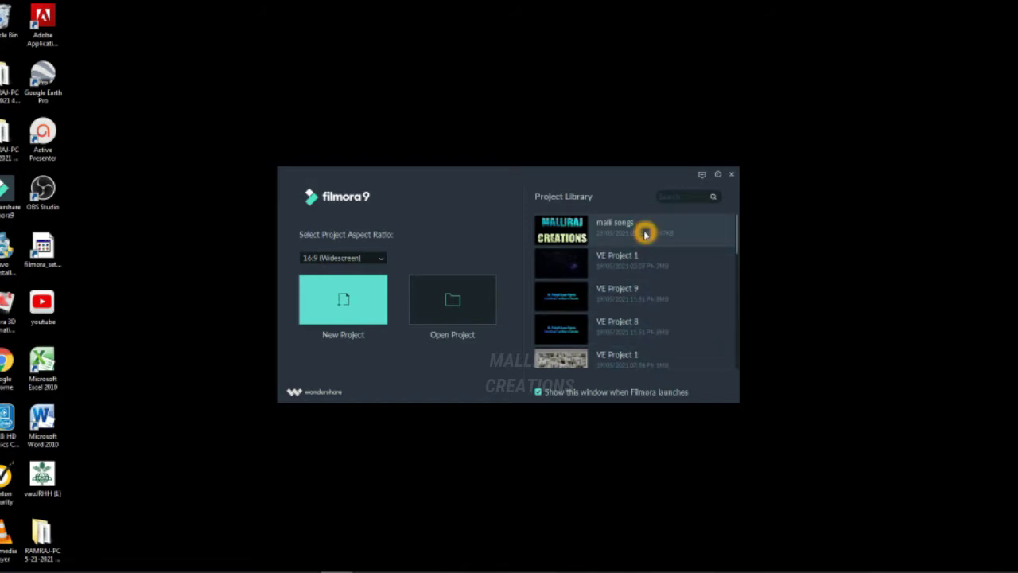
left_click(336, 305)
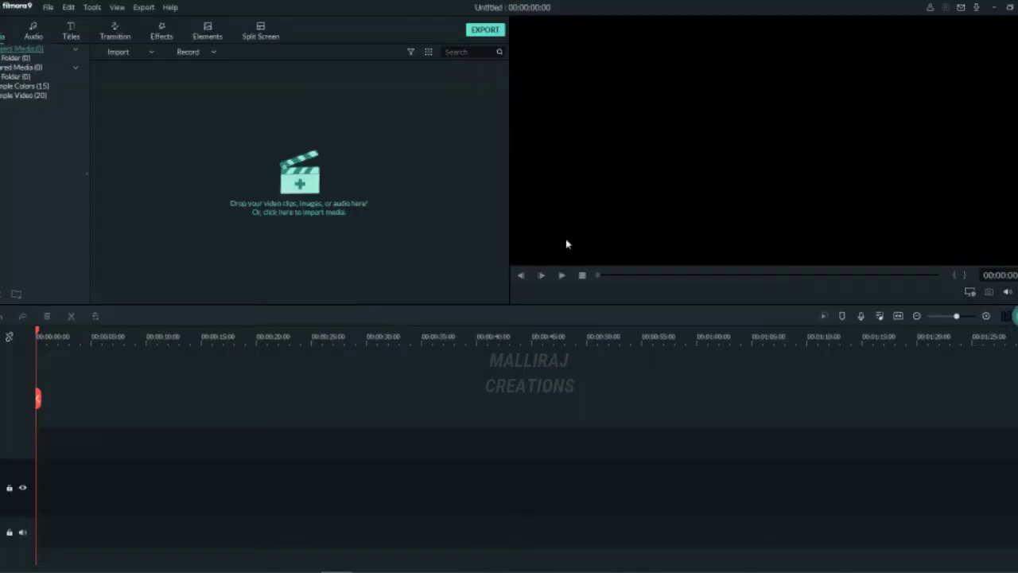
left_click(50, 8)
left_click(56, 17)
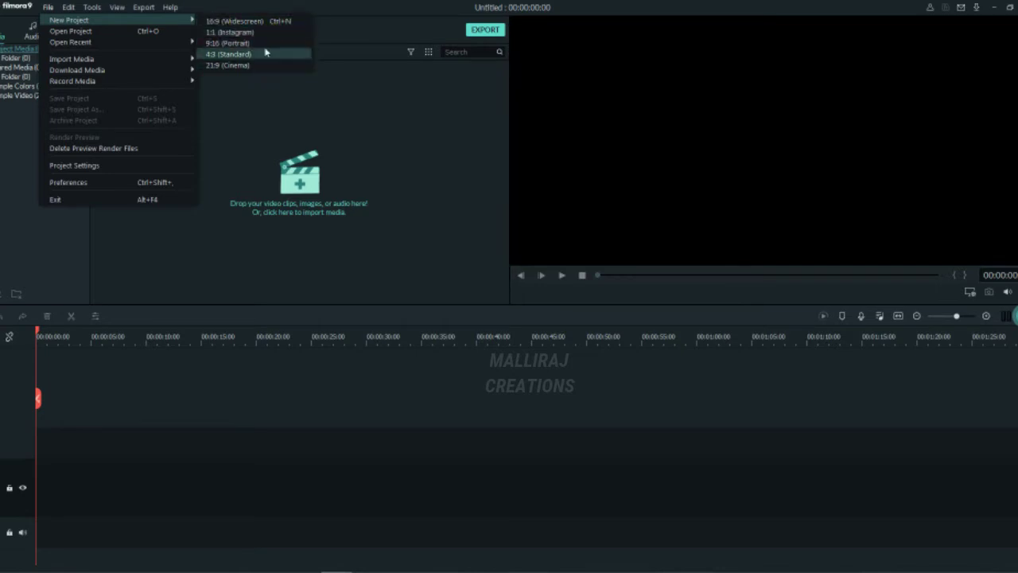
left_click(557, 136)
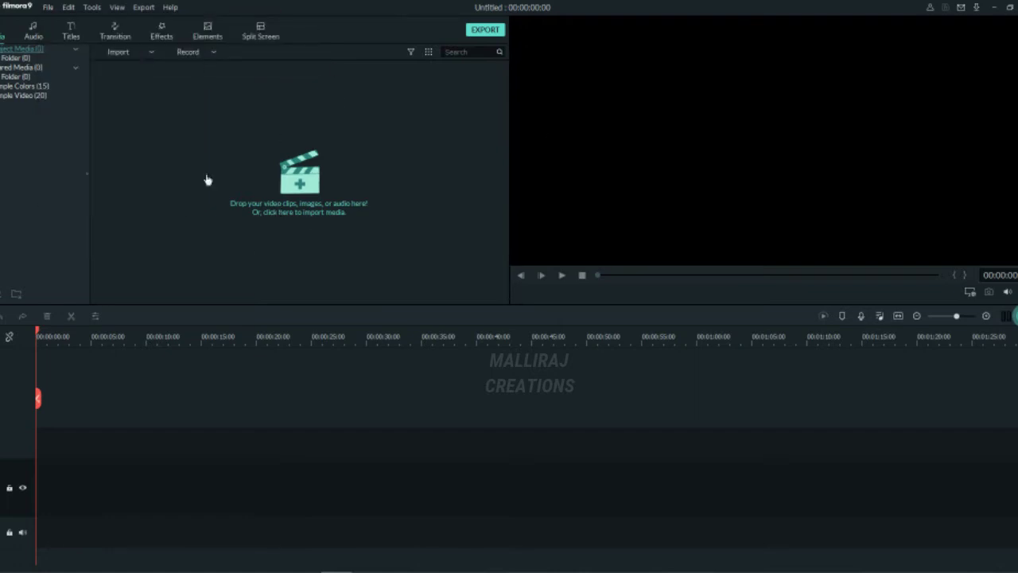
Start importing media files and browse from malli files to the my channel intros folder inside Bck groud music subscribe green my channel intros.
left_click(119, 51)
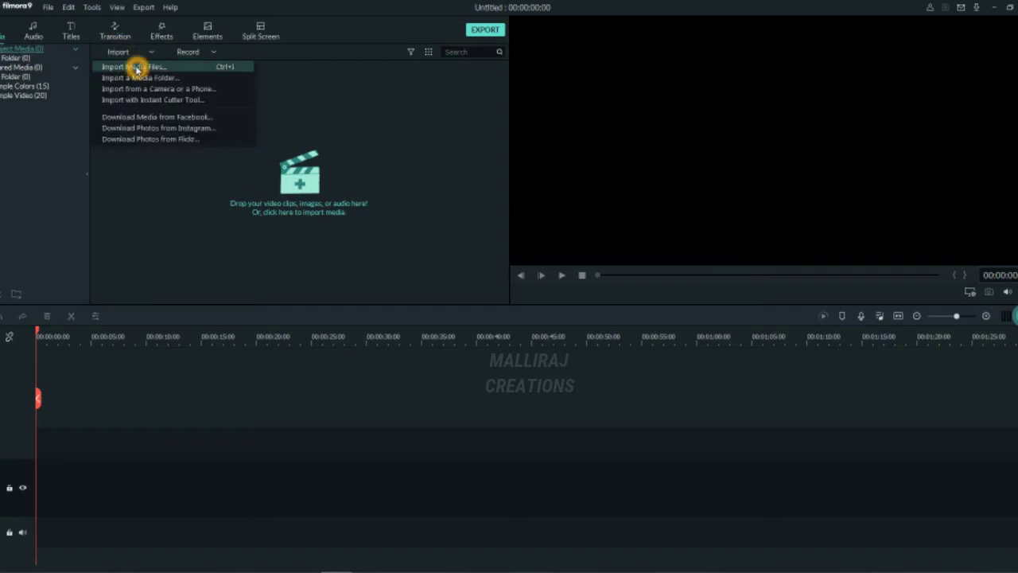
left_click(134, 67)
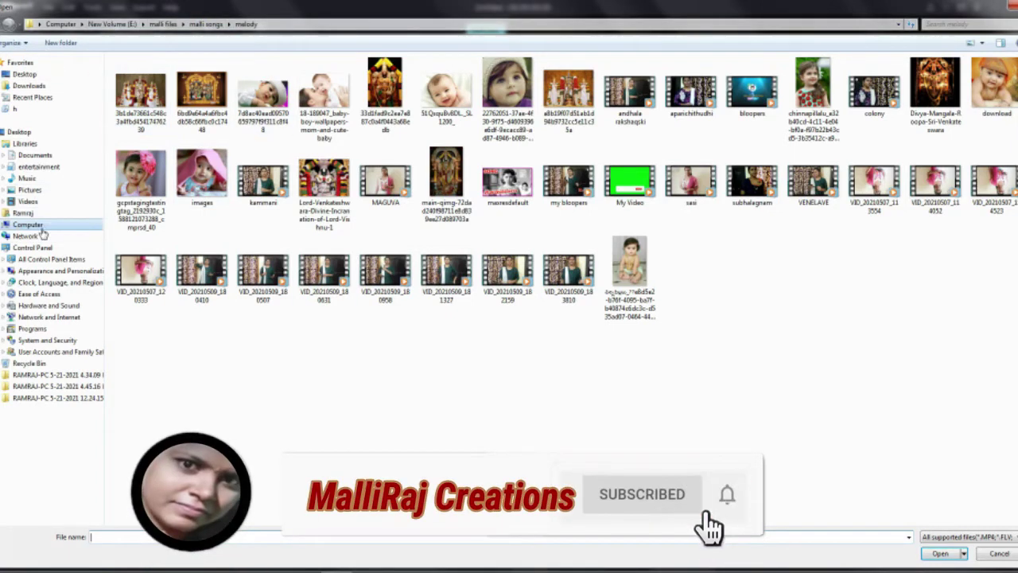
left_click(204, 24)
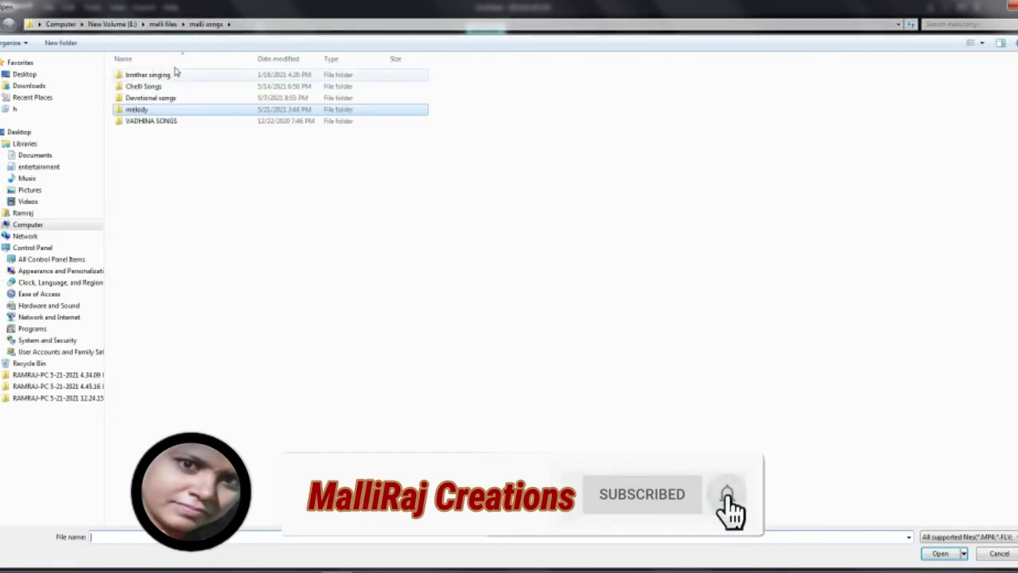
left_click(164, 24)
double_click(197, 138)
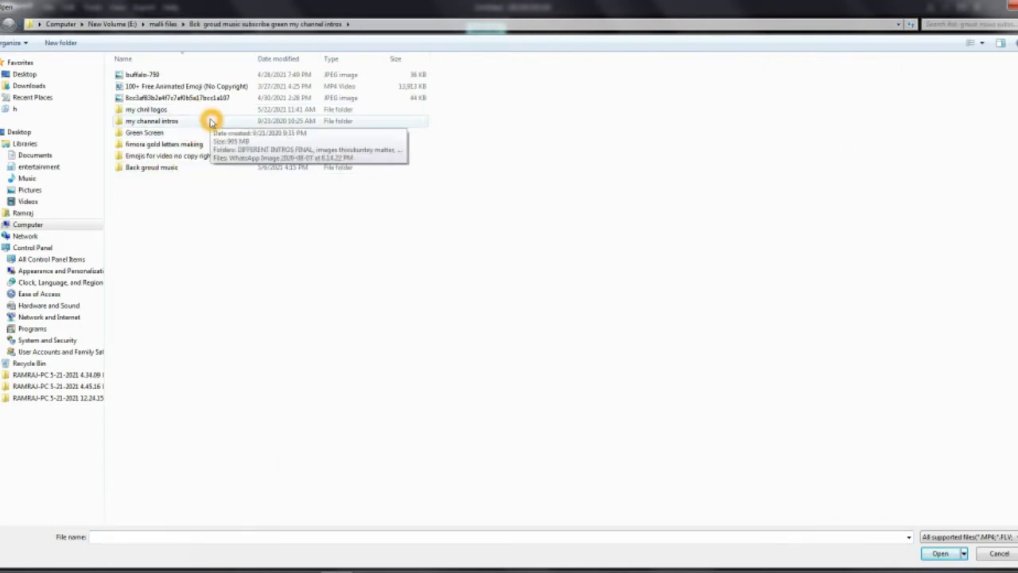
double_click(212, 121)
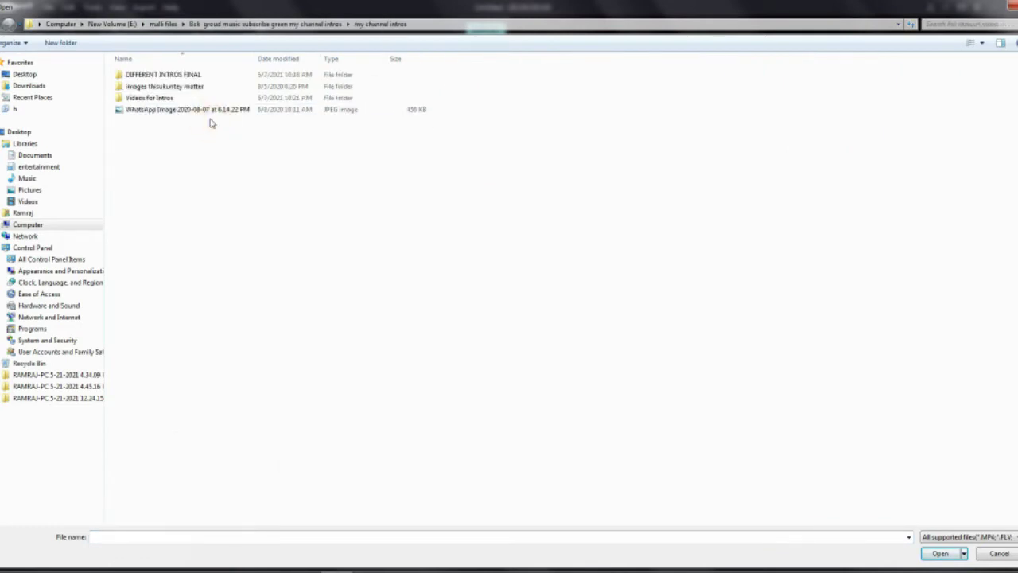
double_click(191, 76)
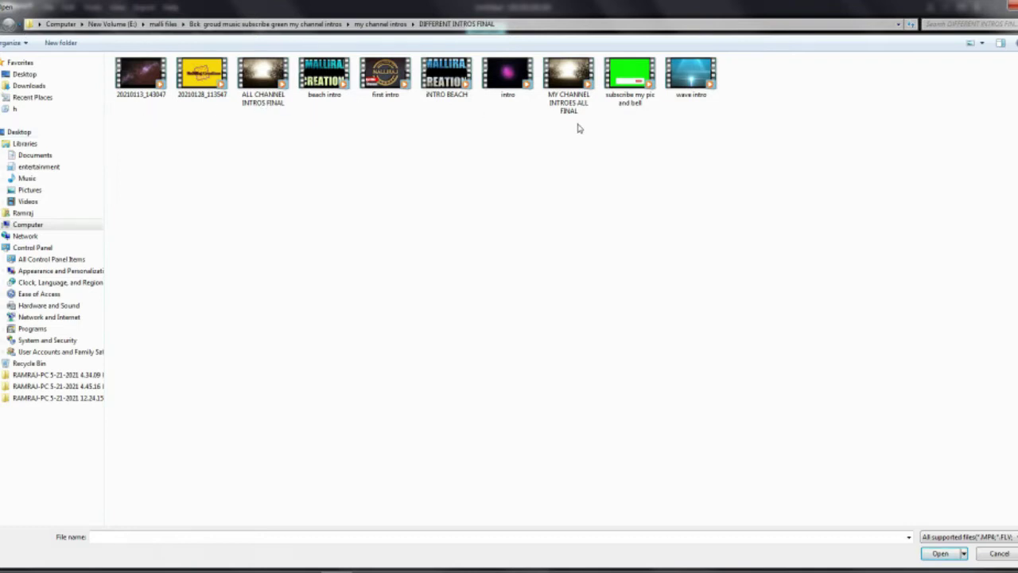
left_click(691, 118)
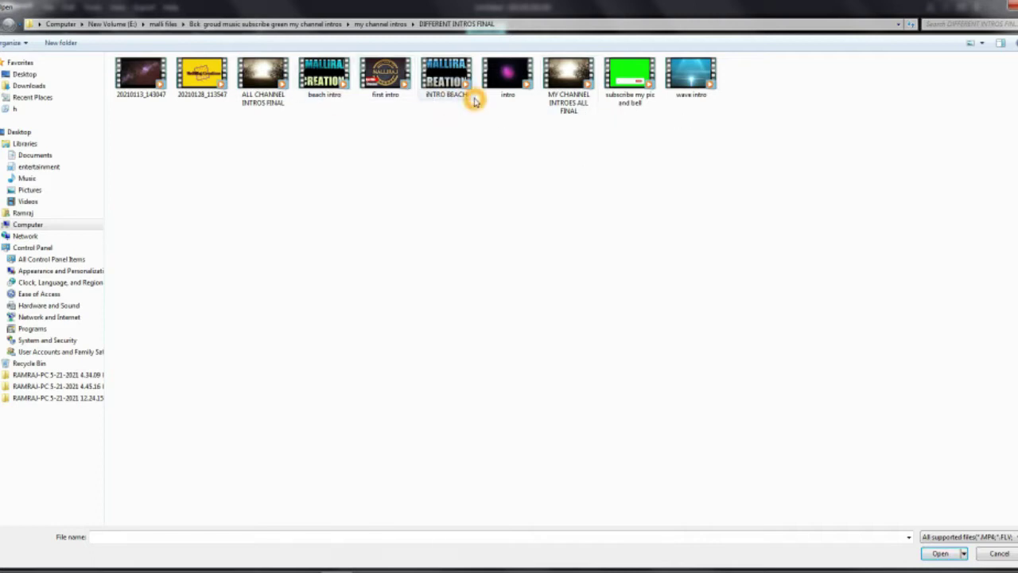
left_click(694, 93)
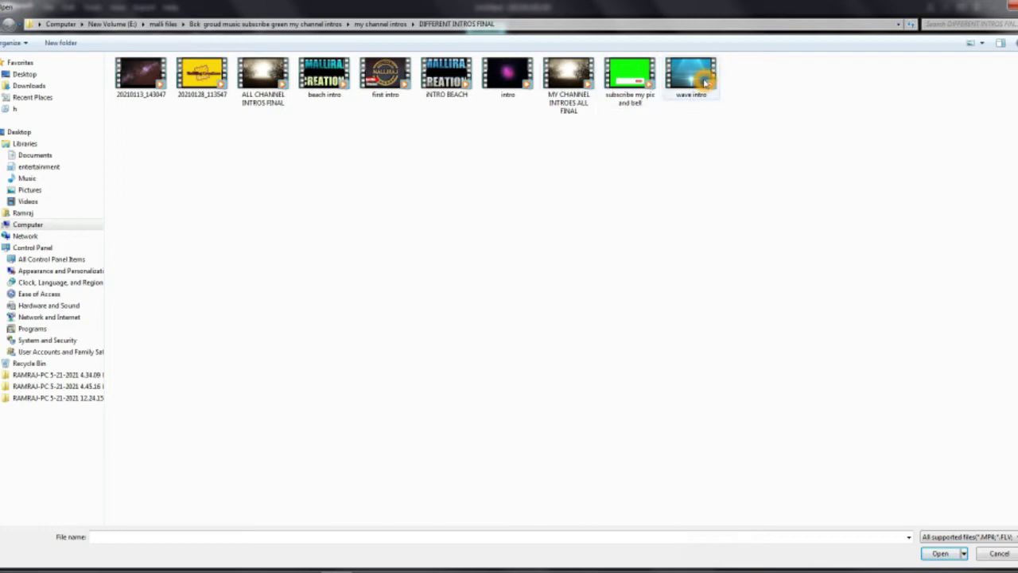
left_click(6, 23)
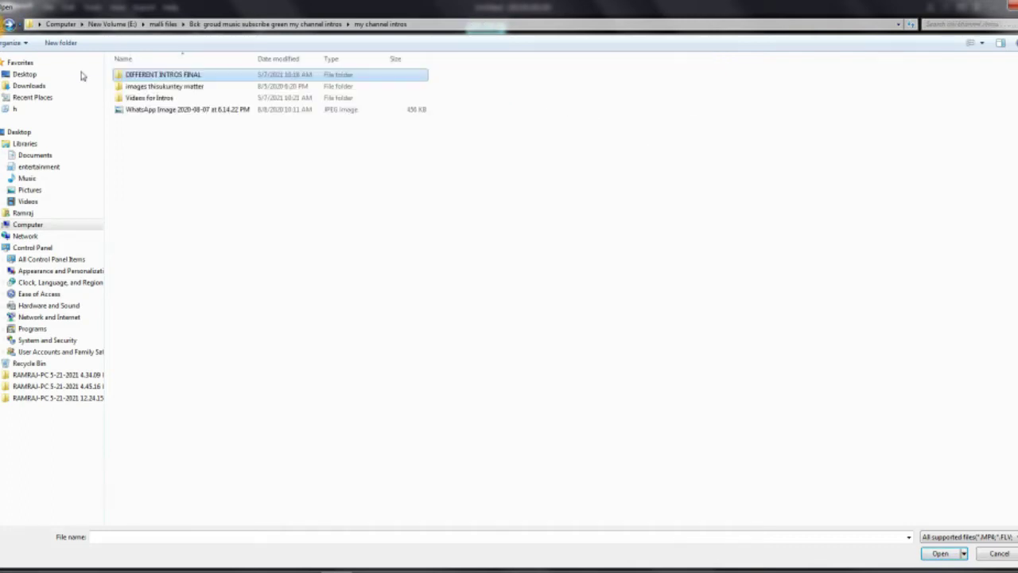
Import the video Best No Text Intro Template Free Download #002 from the Videos for Intros folder and preview it.
left_click(181, 99)
double_click(181, 99)
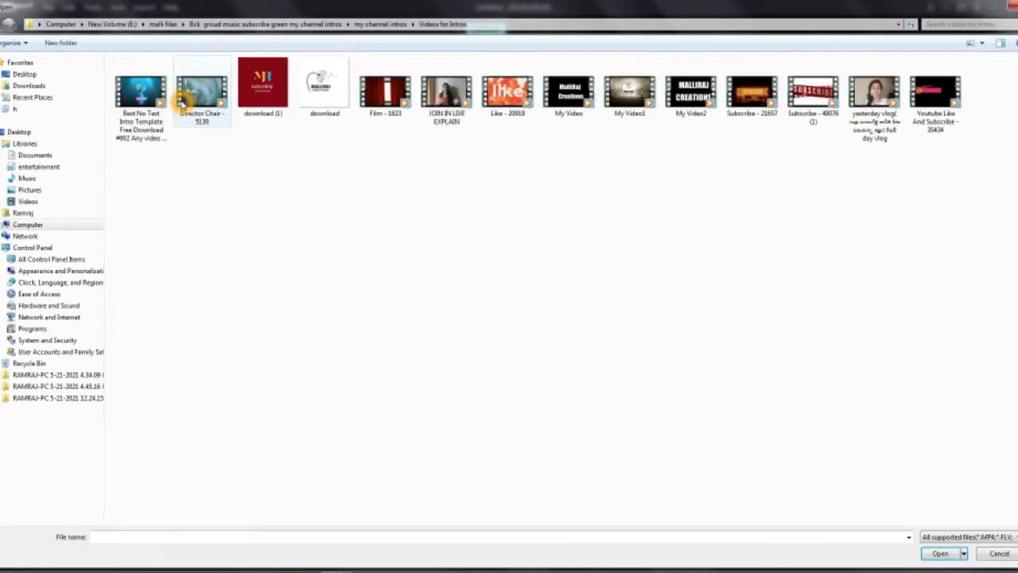
left_click(135, 108)
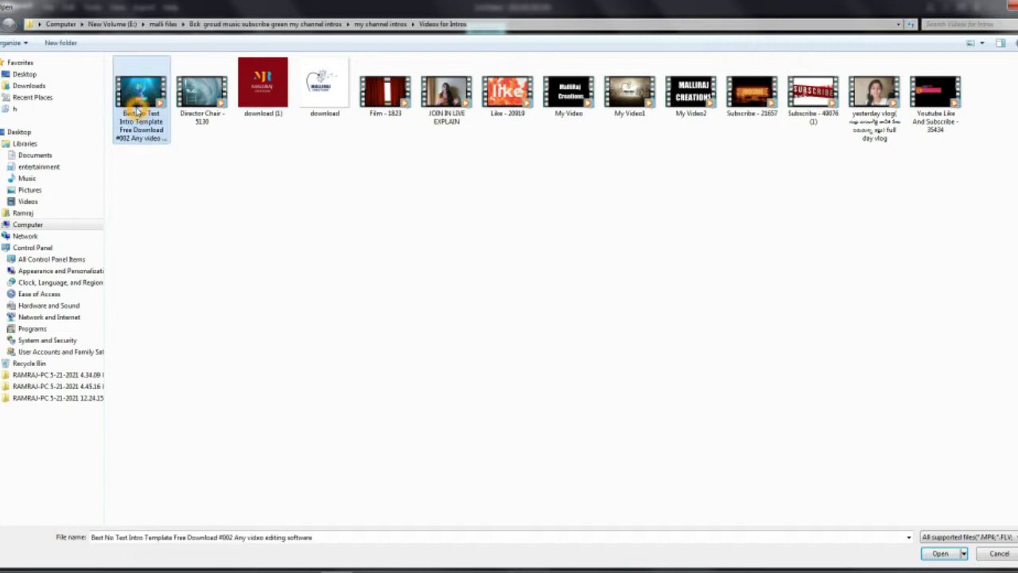
double_click(136, 111)
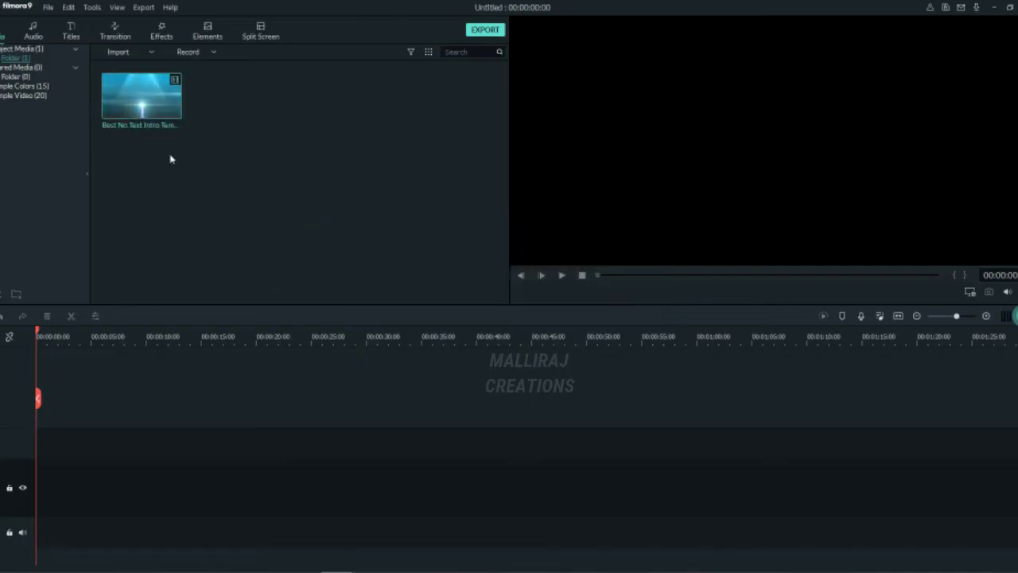
left_click(176, 127)
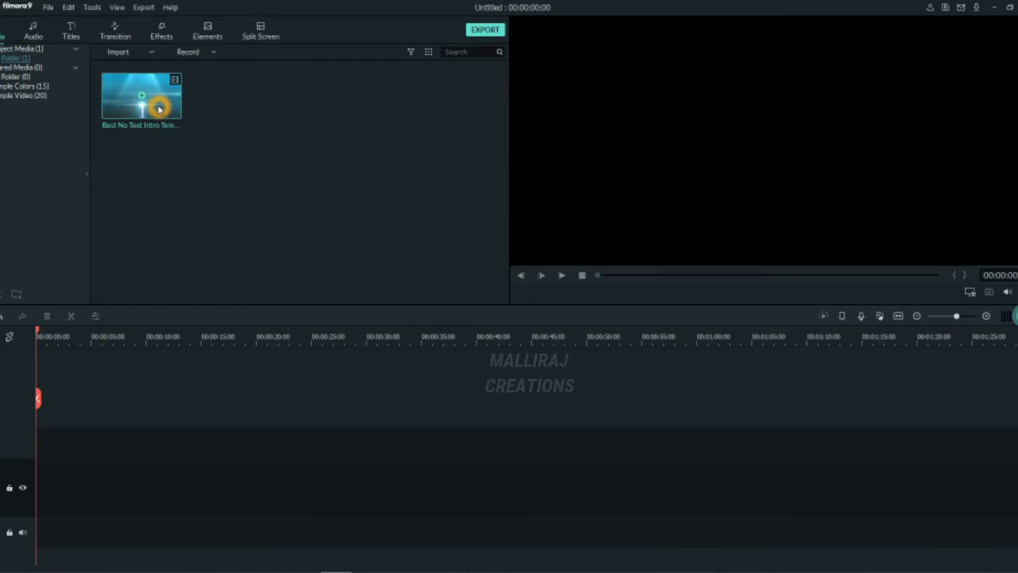
double_click(160, 109)
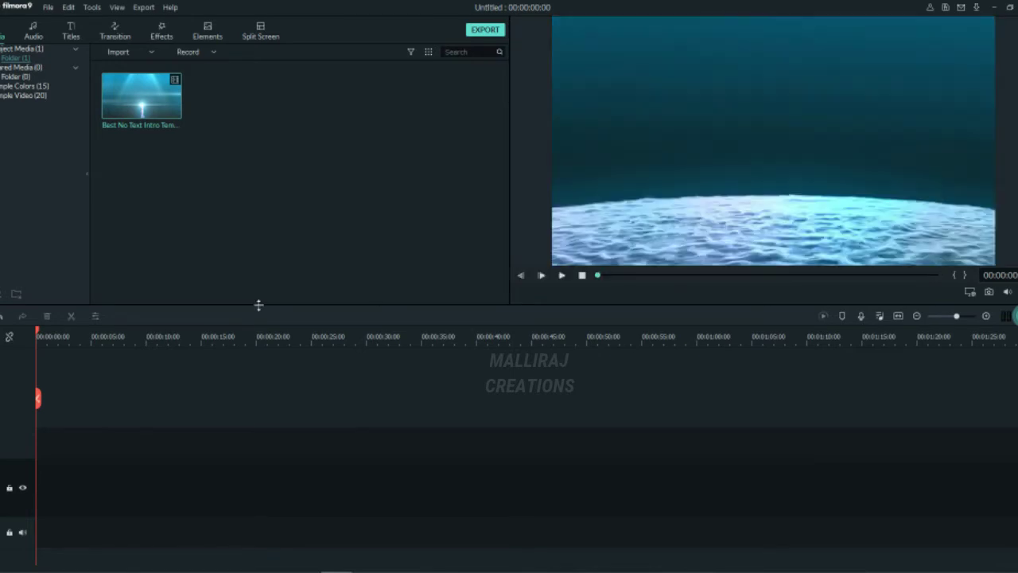
Import the red logo image WhatsApp Image 2021-01-18 at 5.07.22 PM from the my chnl logos folder.
left_click(134, 54)
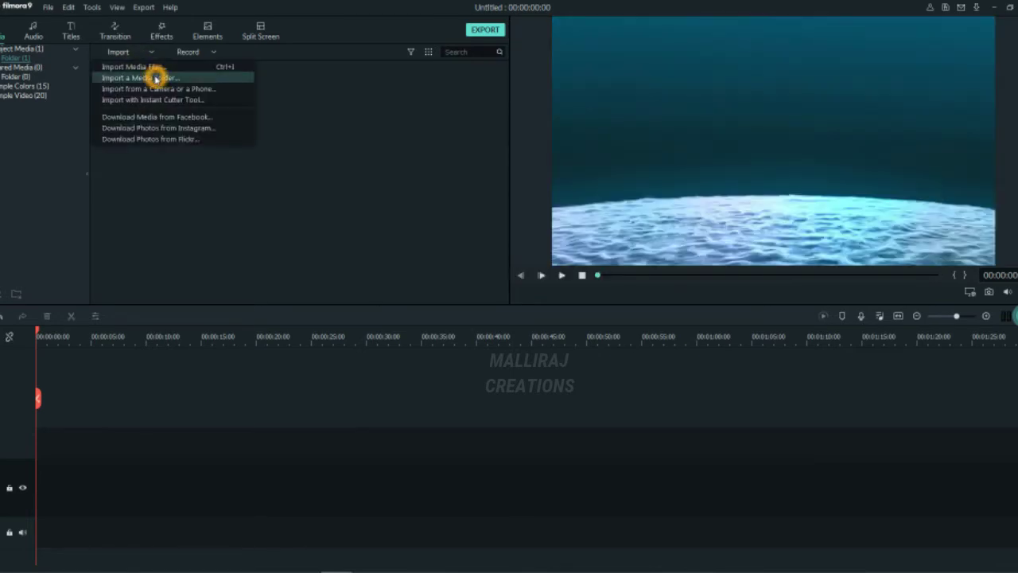
left_click(165, 68)
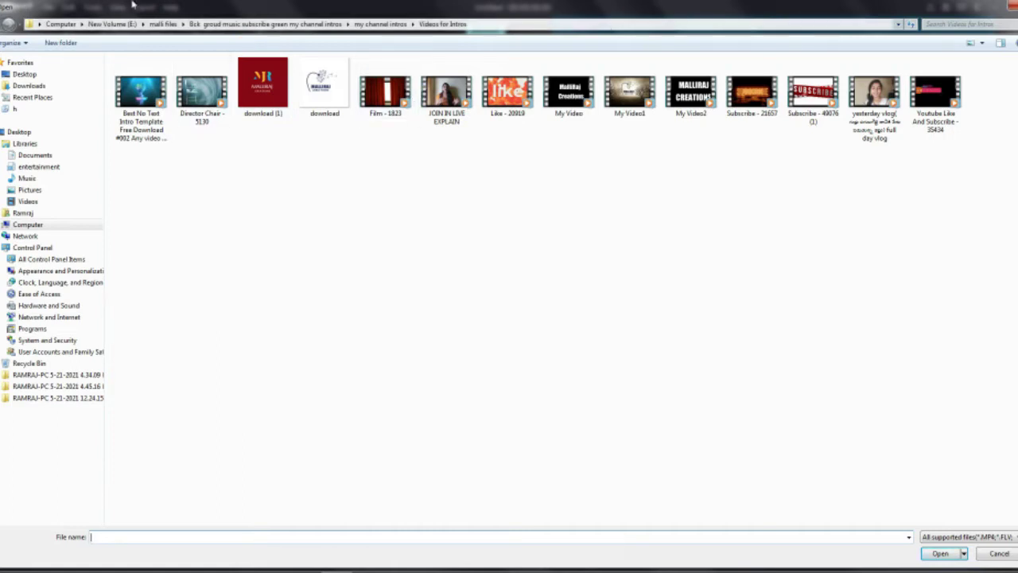
left_click(380, 24)
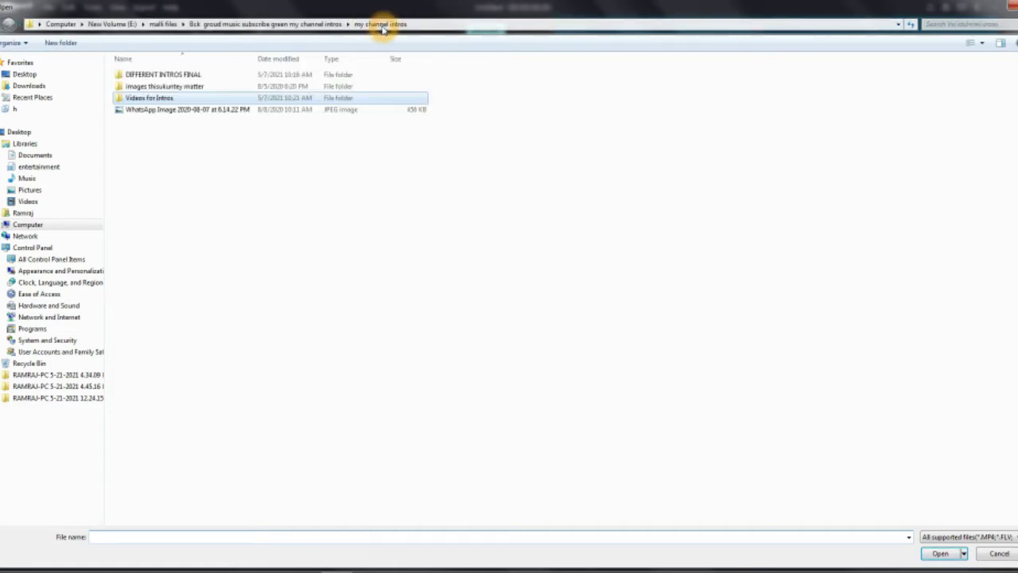
left_click(296, 24)
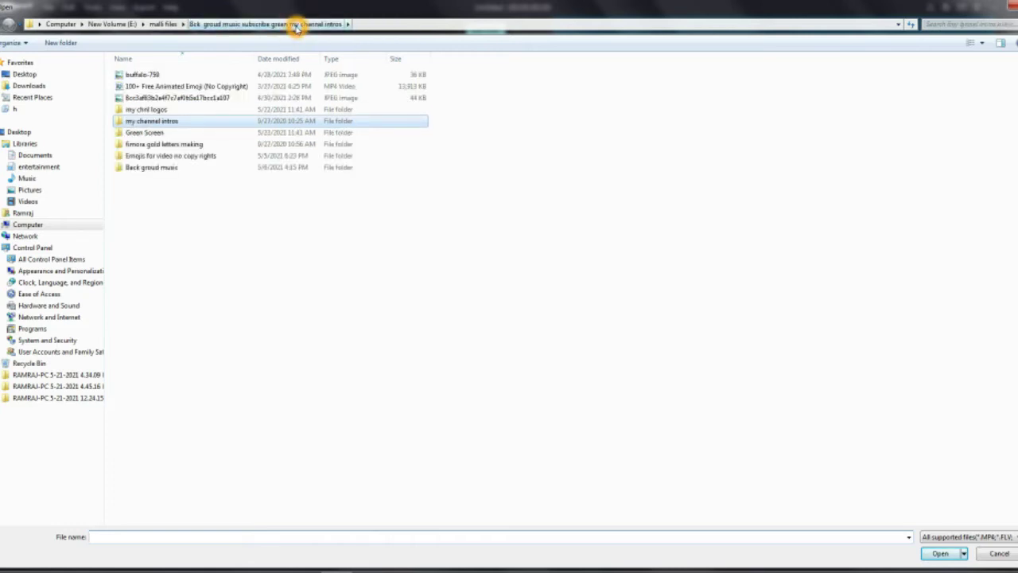
double_click(323, 109)
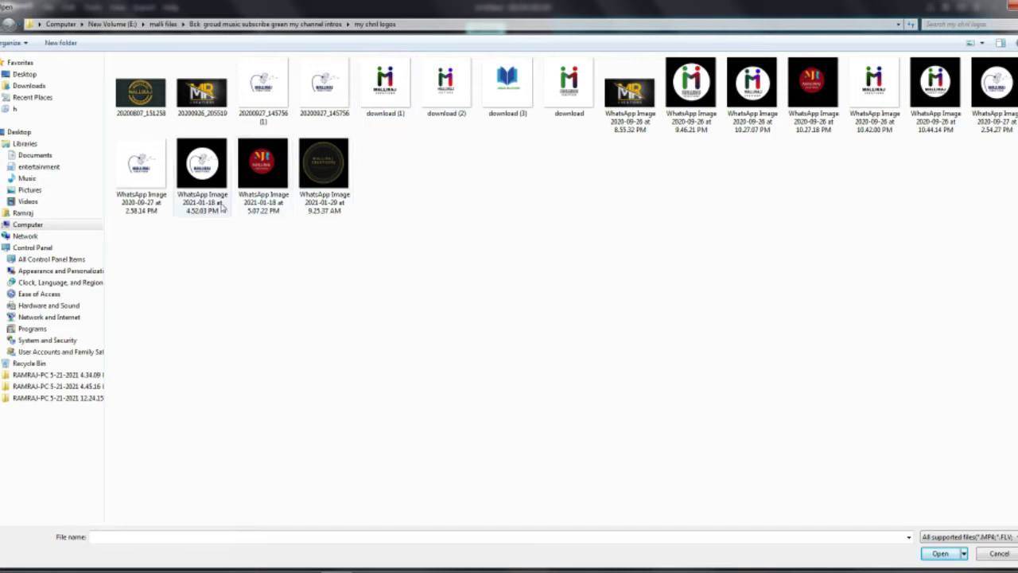
left_click(267, 182)
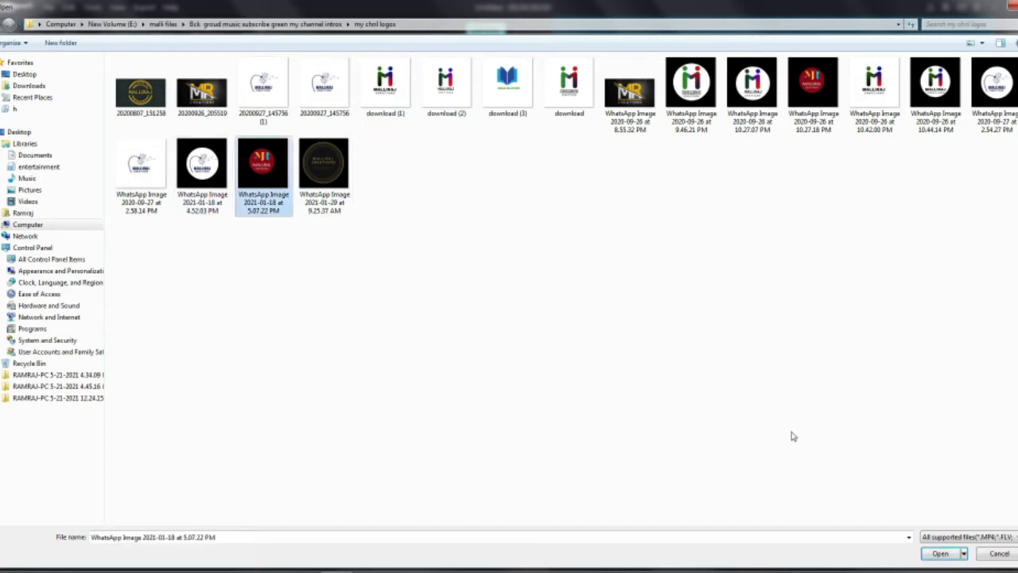
left_click(941, 554)
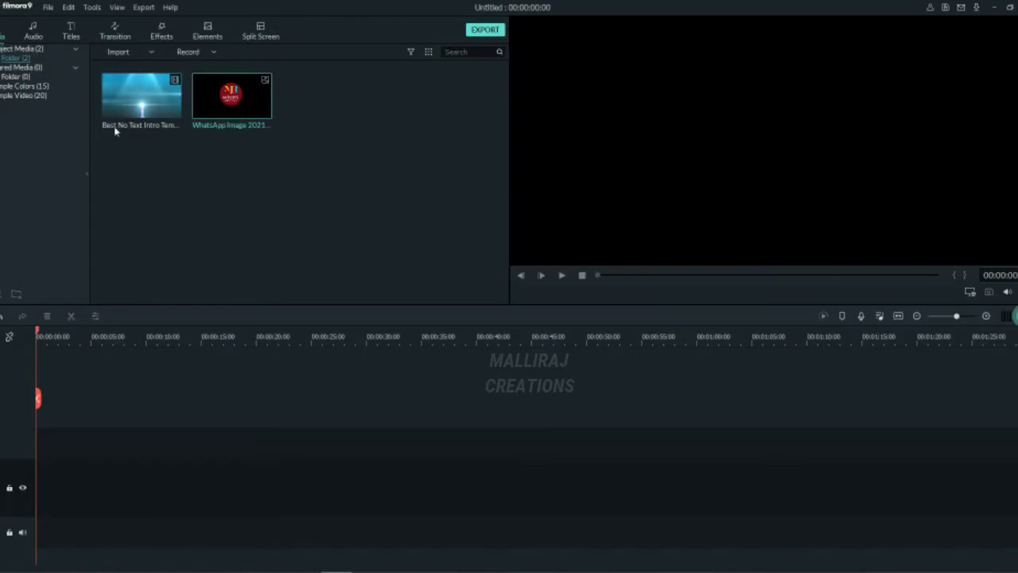
Place the intro template video at the start of the upper video track and match the project settings to the media at 1280 x 720 25fps.
left_click_drag(115, 131, 70, 429)
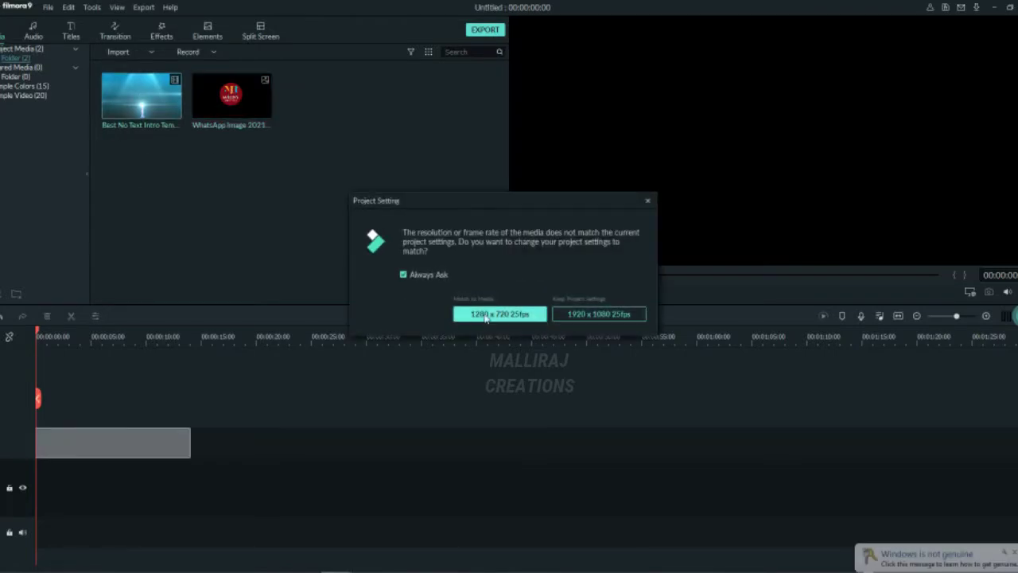
left_click(618, 323)
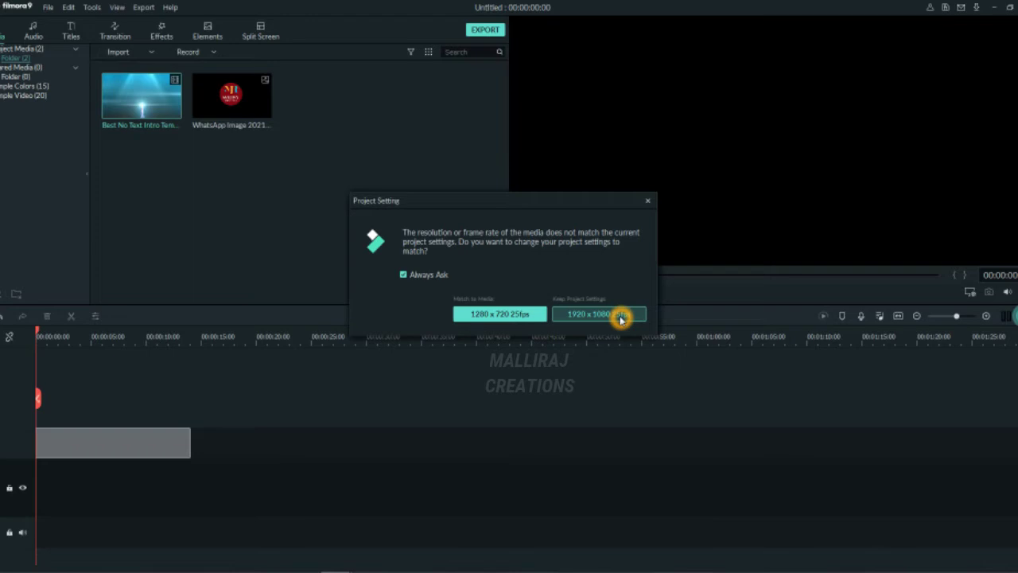
left_click(501, 314)
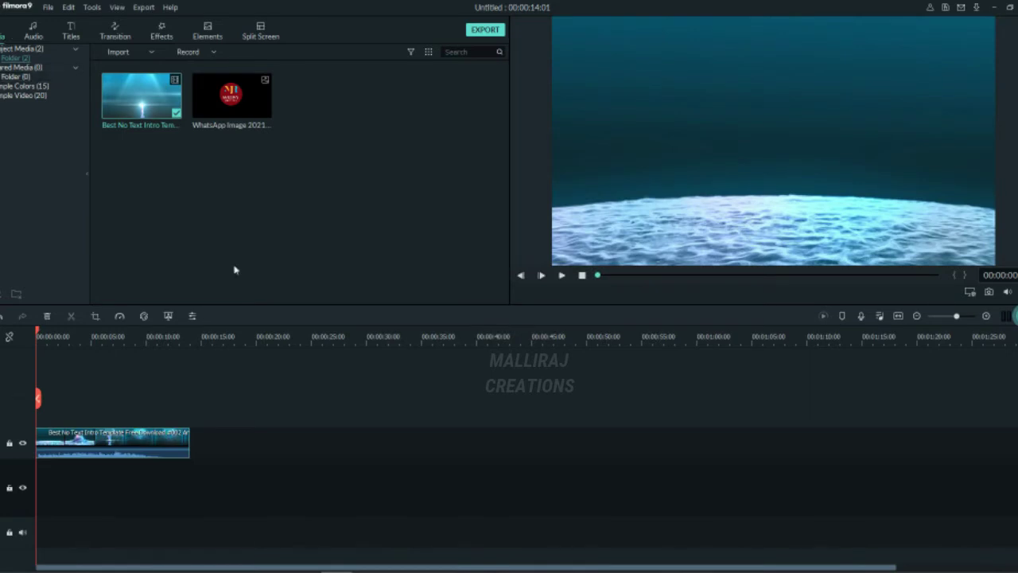
Add the intro template video from the media library to the project again, on the lower video track.
left_click(130, 467)
left_click(124, 125)
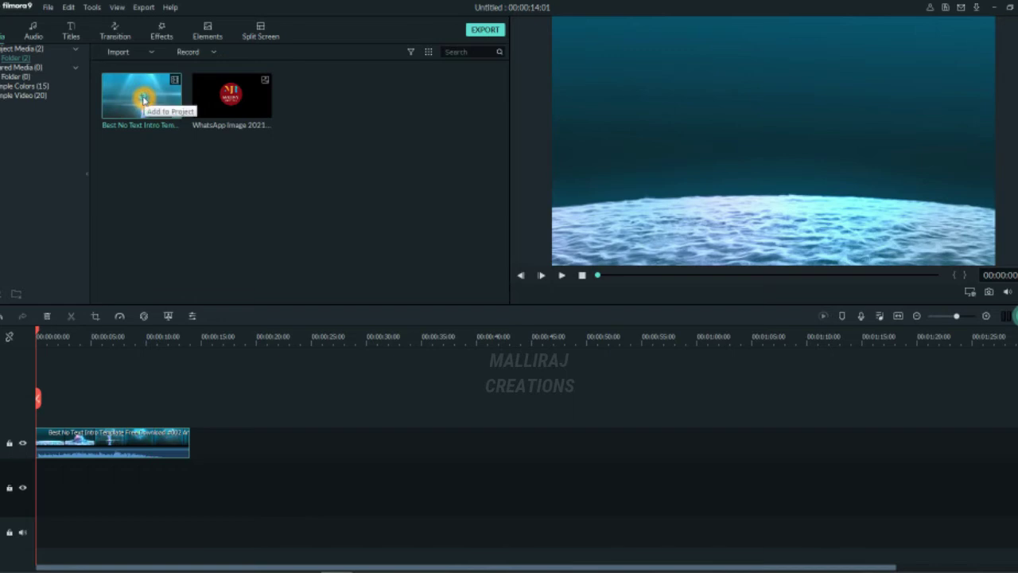
left_click(143, 99)
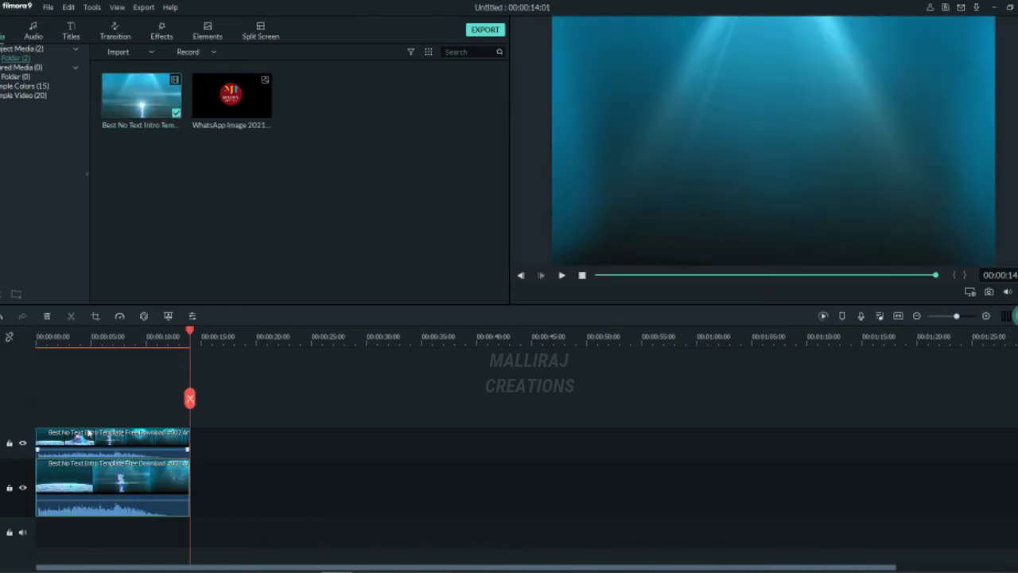
Delete the intro video copy on the upper track, keeping the one on the lower track.
left_click(159, 443)
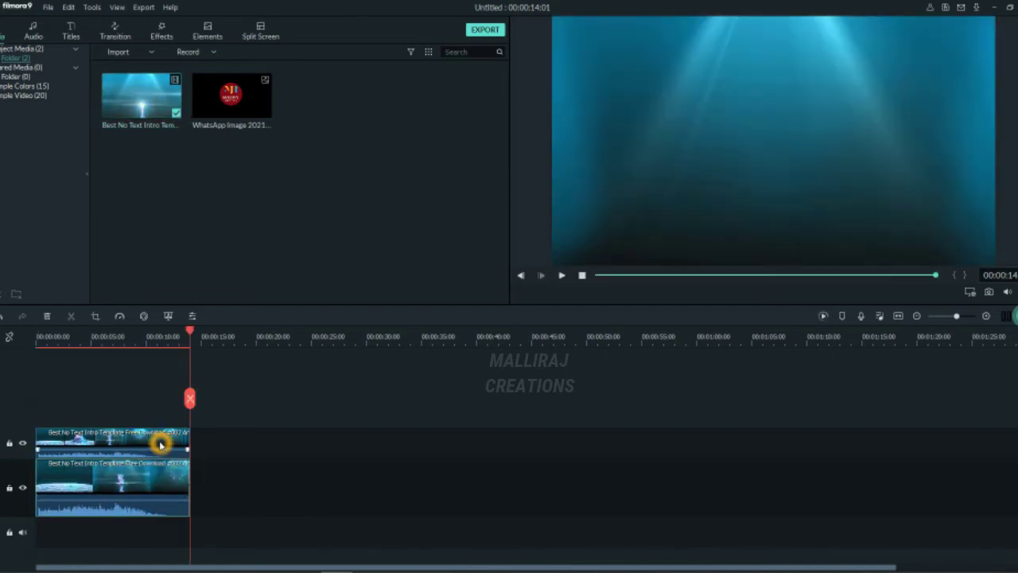
left_click(159, 442)
key("Delete")
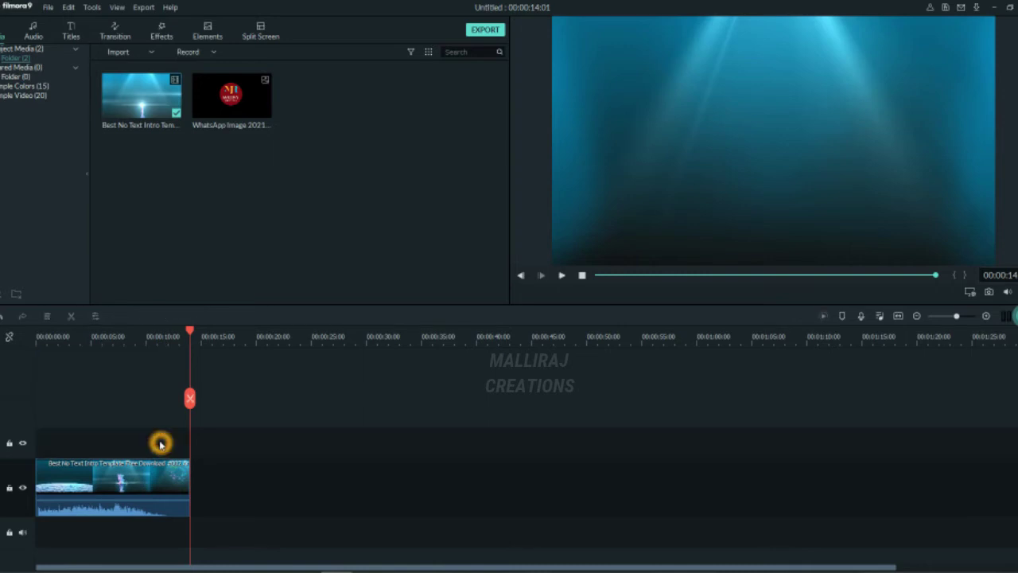
left_click(168, 482)
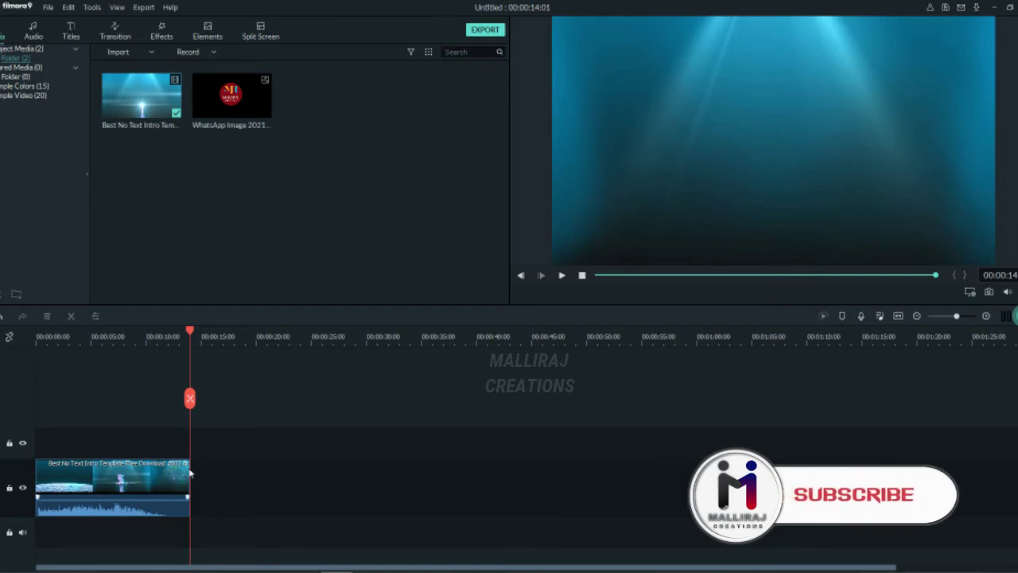
Place the logo image on the upper video track so that it ends together with the intro video.
left_click(218, 111)
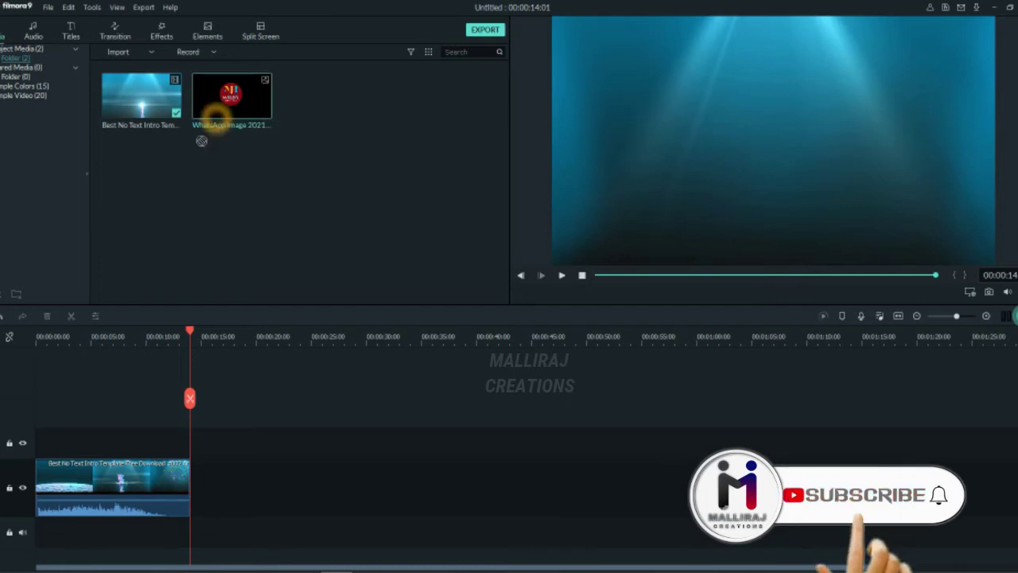
left_click_drag(104, 351, 139, 445)
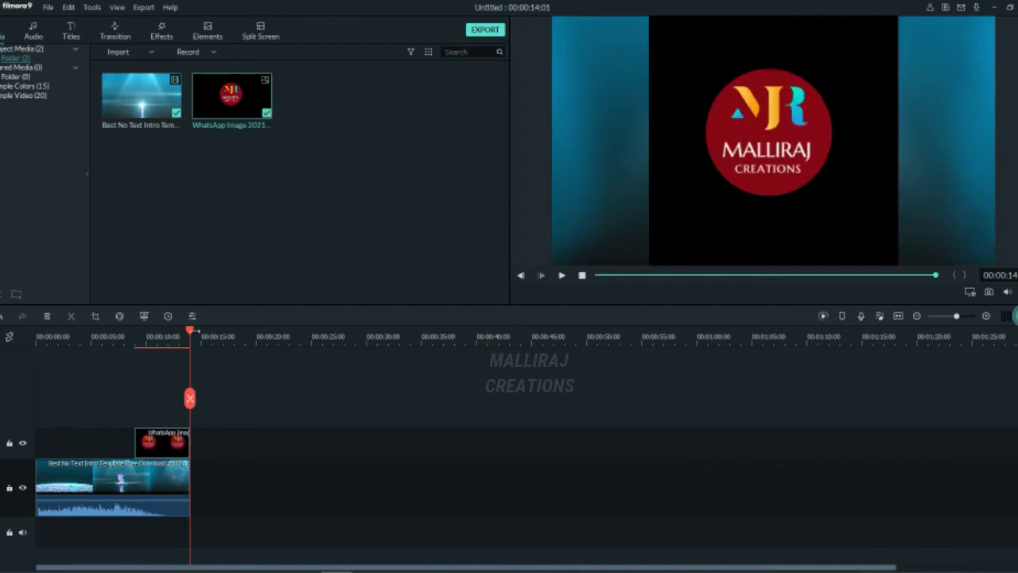
Play the intro from the beginning until the smoke ring forms, and move the logo clip to start there at about 8 seconds.
left_click_drag(189, 331, 114, 331)
key("Home")
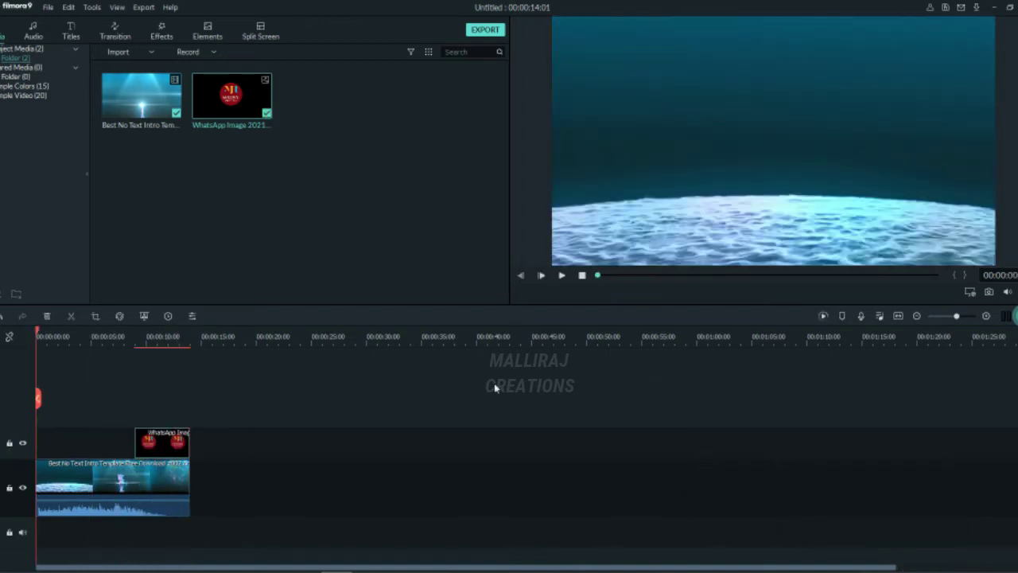
key("space")
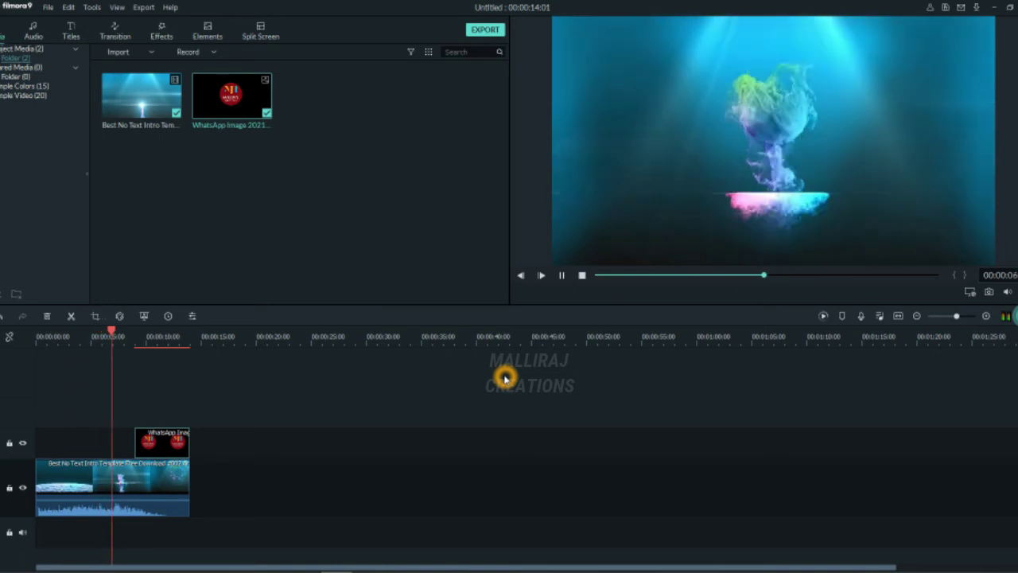
key("space")
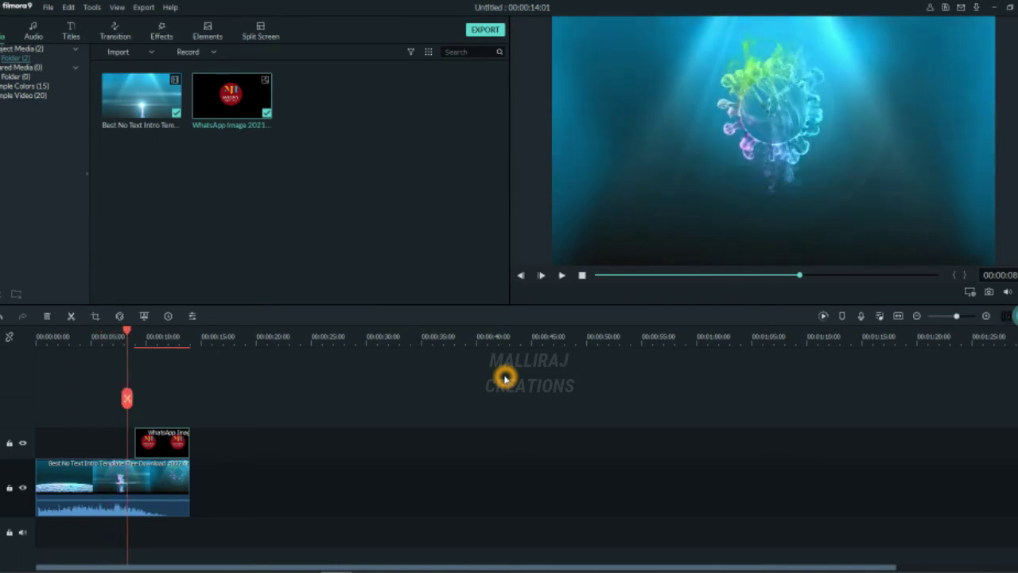
left_click(712, 251)
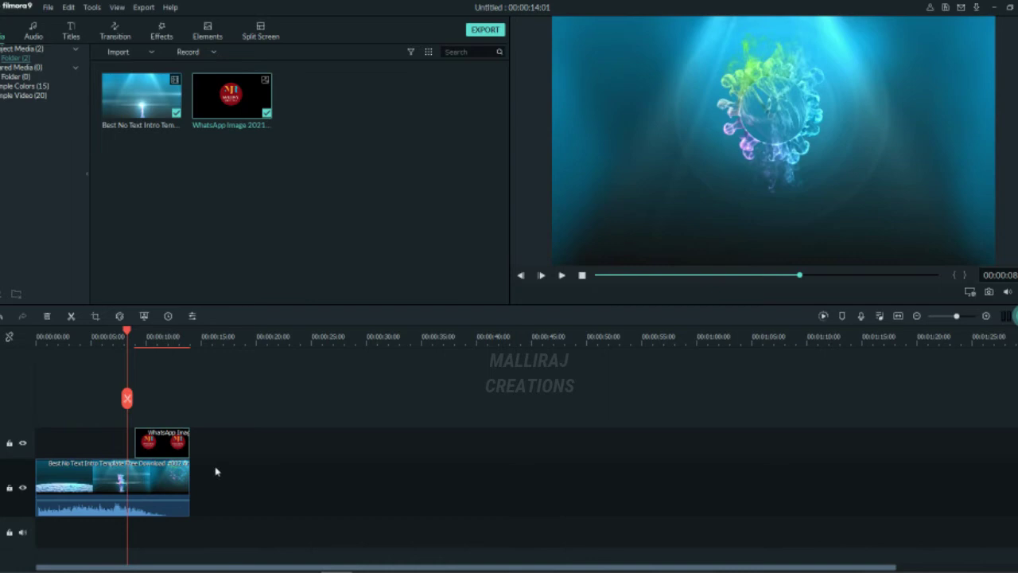
left_click_drag(143, 450, 136, 450)
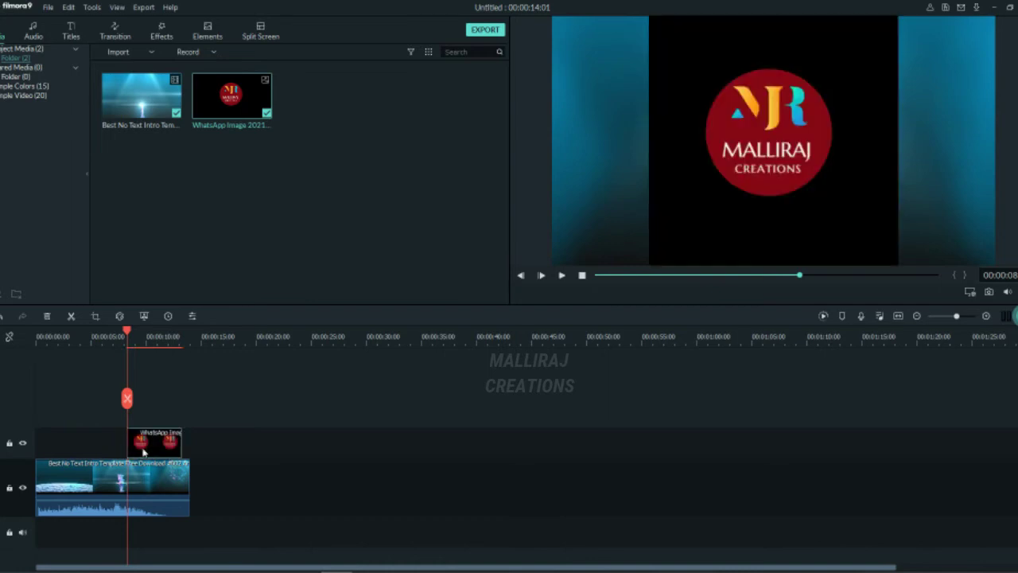
left_click(139, 451)
left_click_drag(249, 129, 199, 138)
left_click(149, 398)
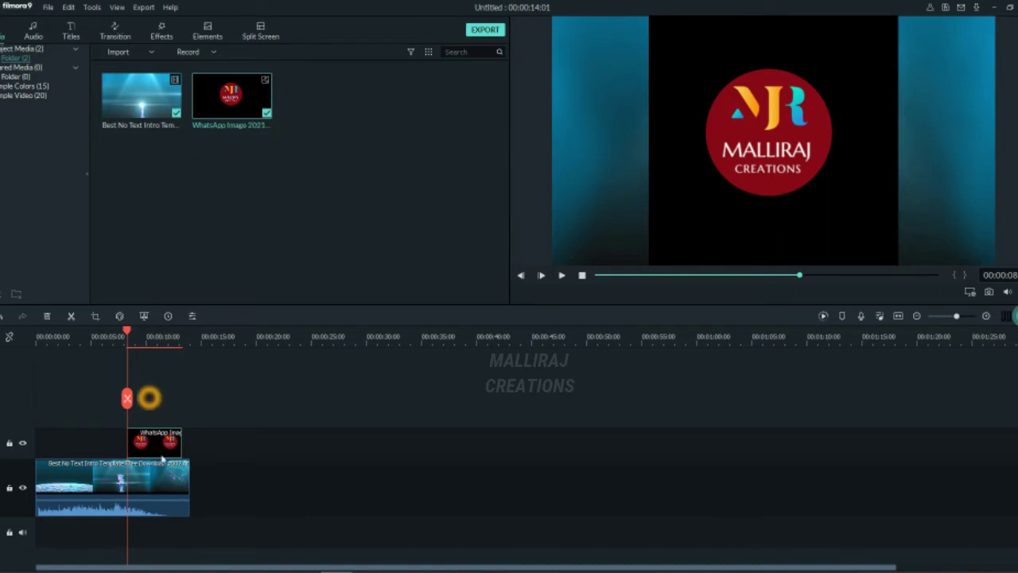
Enable Chroma Key on the logo clip and pick its black background as the colour to remove.
double_click(162, 454)
left_click_drag(25, 84, 50, 86)
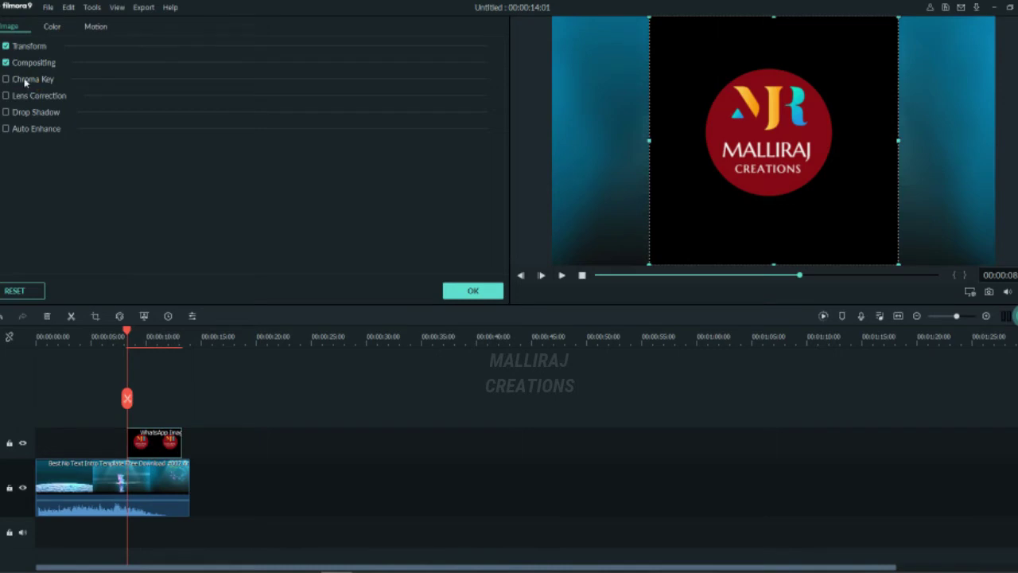
left_click(24, 80)
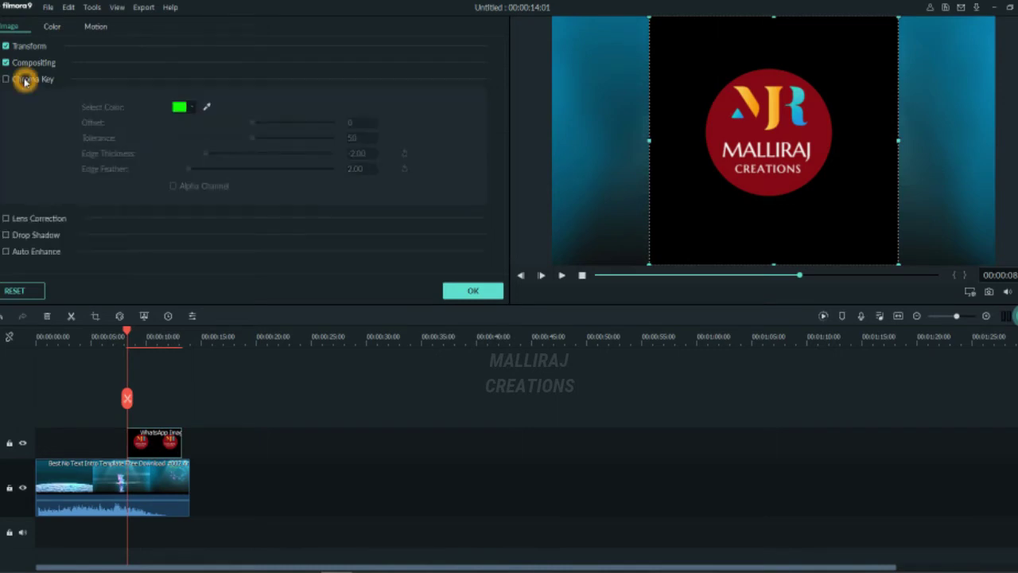
left_click(207, 108)
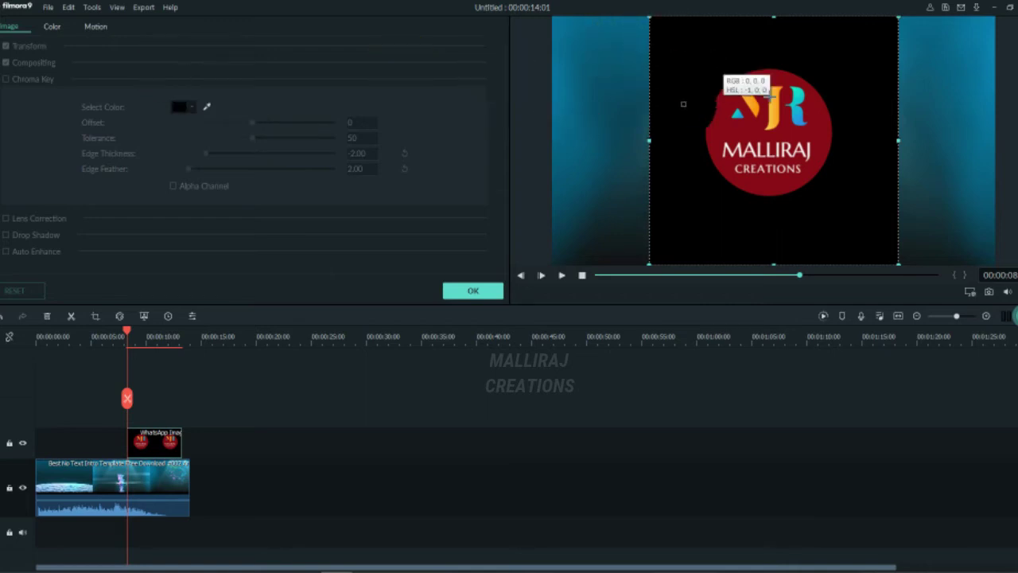
left_click(725, 52)
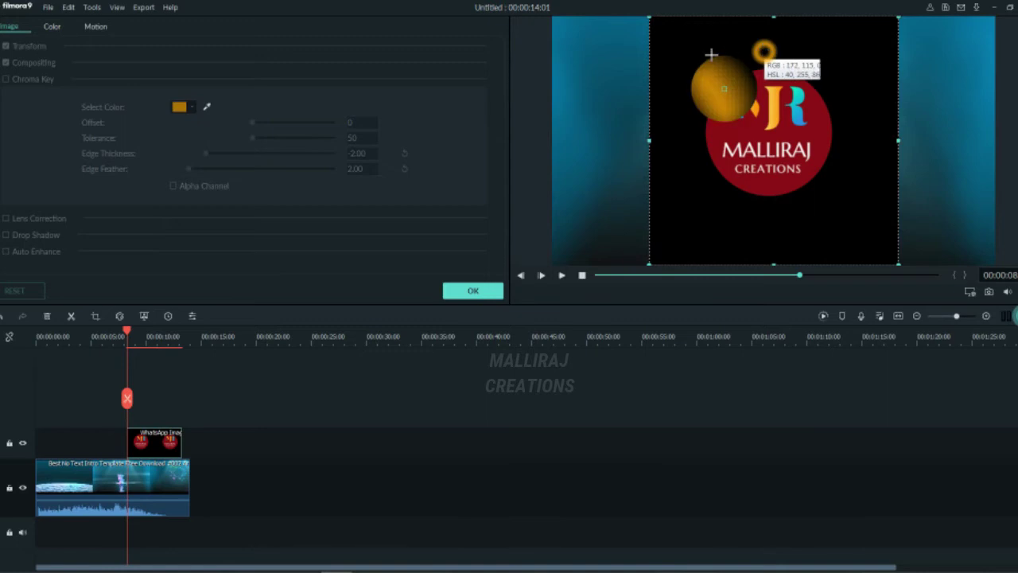
left_click(711, 57)
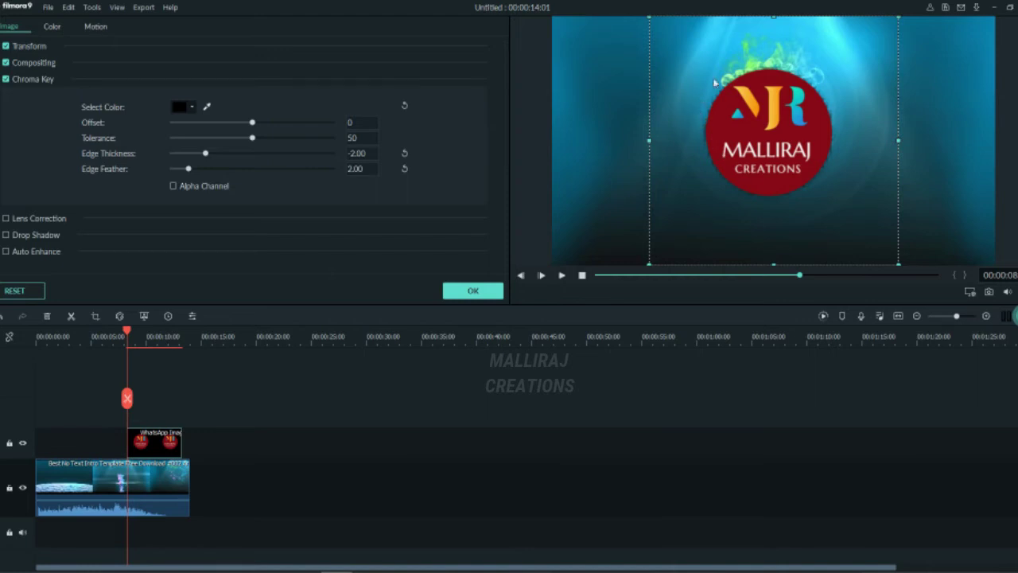
Set the logo's chroma key edge thickness to 0.86 and edge feather to 8.34.
left_click(257, 152)
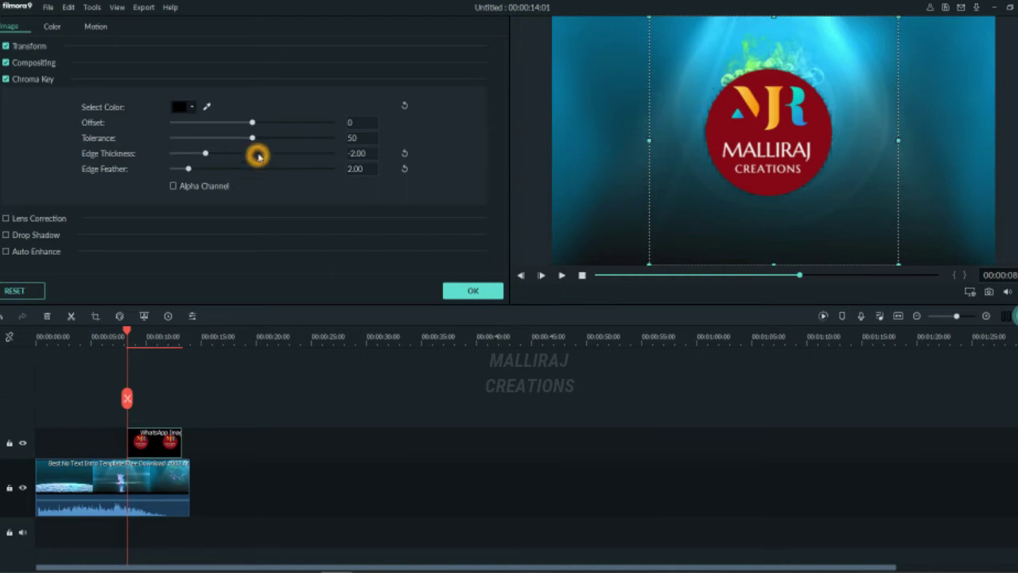
left_click(288, 155)
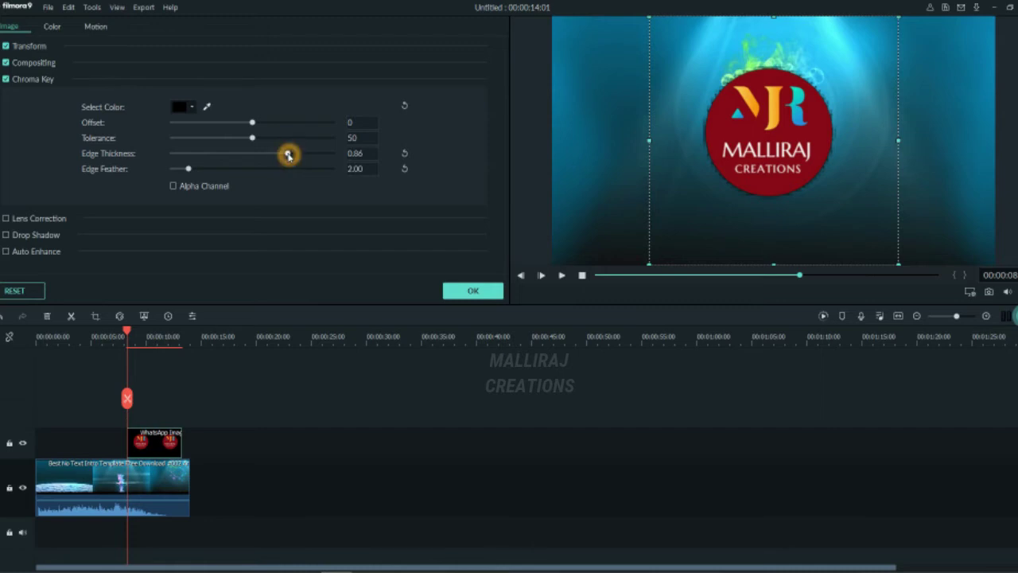
left_click(239, 169)
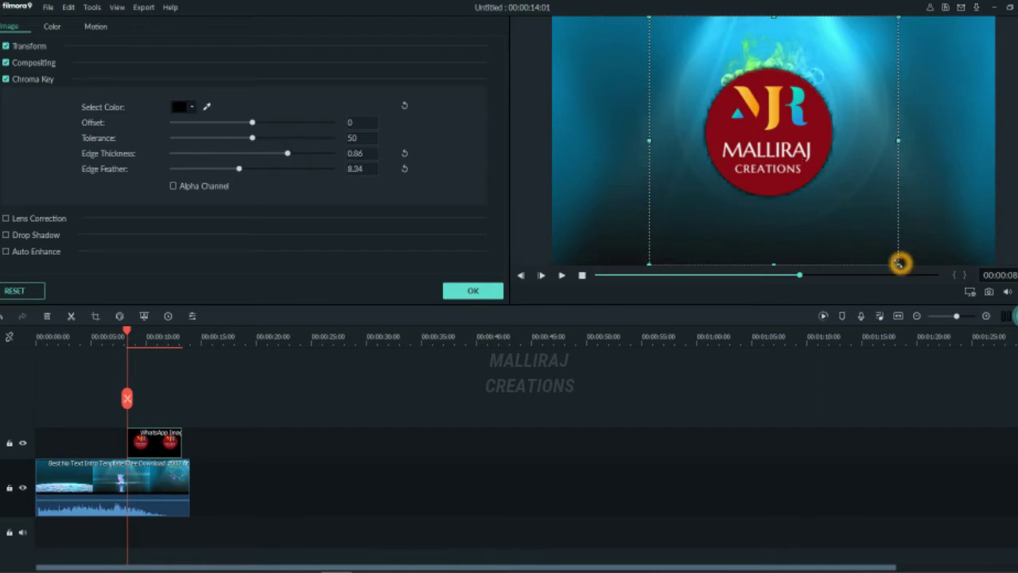
Shrink the logo in the preview and centre it inside the smoke ring.
left_click_drag(888, 254, 731, 94)
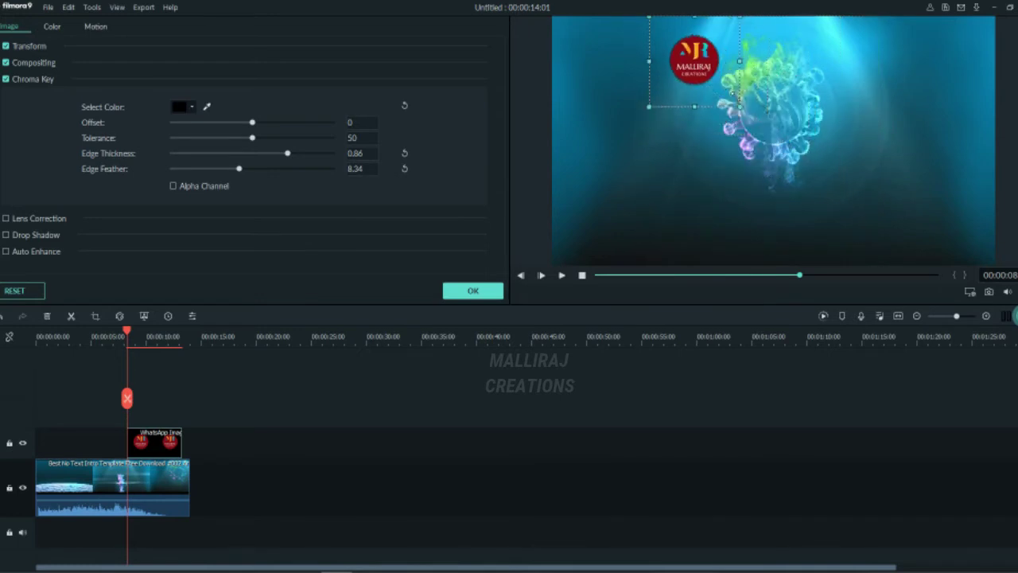
left_click_drag(694, 63, 766, 104)
mouse_move(818, 153)
left_mouse_down()
mouse_move(848, 198)
mouse_move(867, 201)
mouse_move(808, 168)
left_mouse_up()
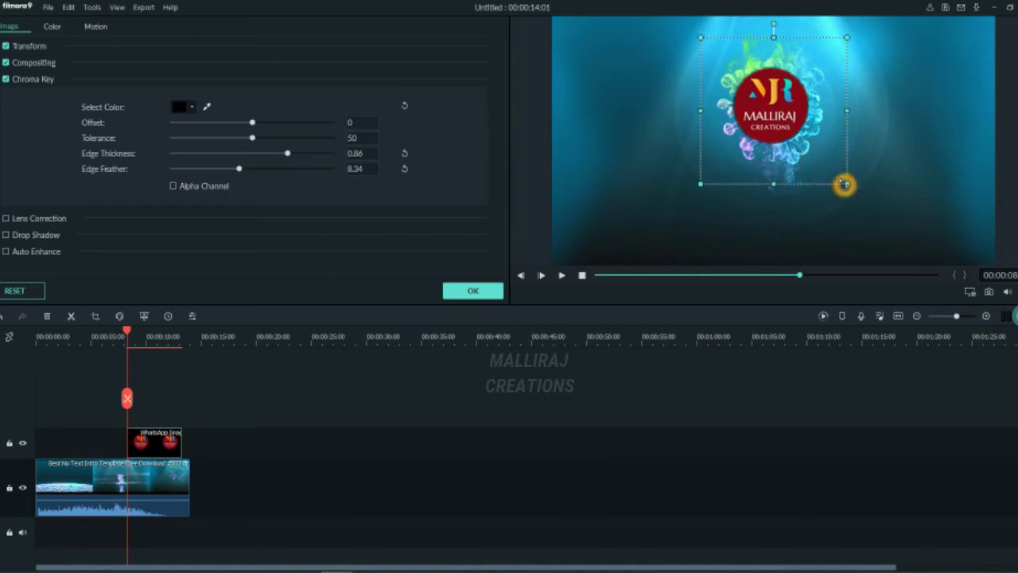
left_click_drag(845, 185, 841, 182)
left_click_drag(802, 136, 795, 124)
left_click_drag(846, 184, 841, 182)
left_click_drag(796, 120, 793, 113)
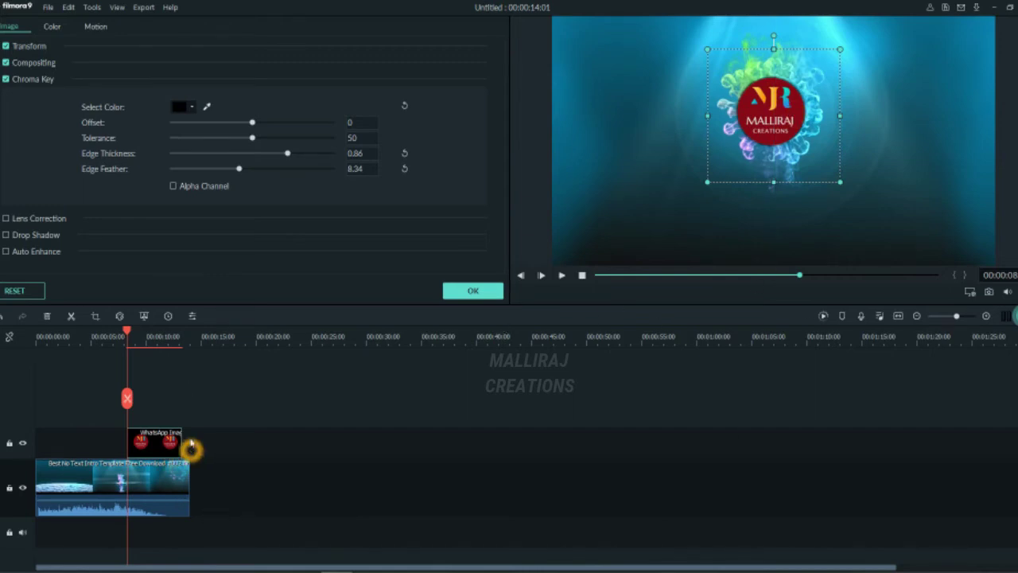
Extend the logo clip to the end of the intro video and confirm its image settings.
left_click_drag(183, 440, 190, 441)
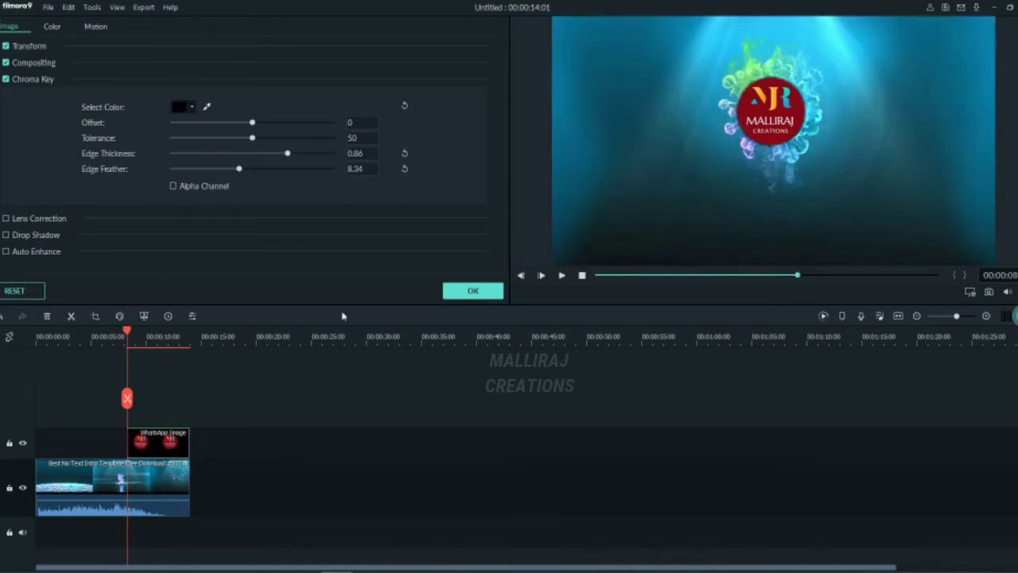
left_click(473, 289)
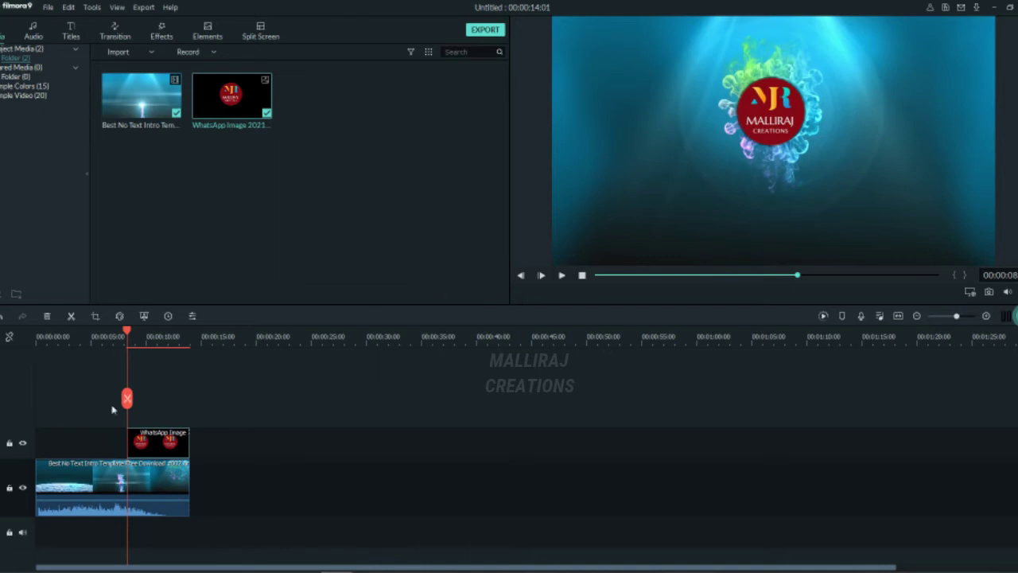
Play the whole intro from the beginning and check the logo near the end of the clip.
left_click_drag(127, 337, 37, 337)
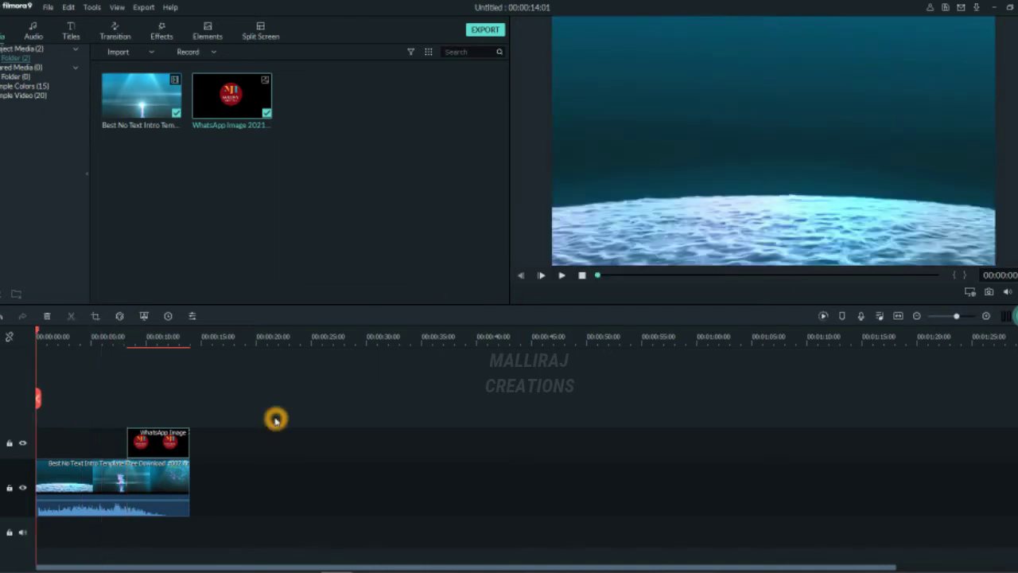
key("space")
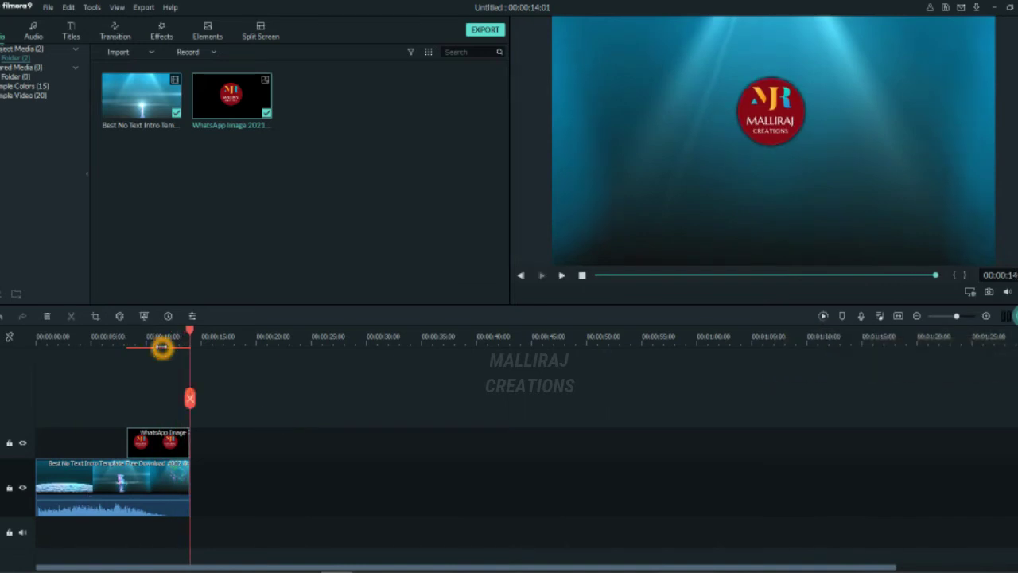
left_click_drag(162, 347, 168, 345)
left_click(770, 132)
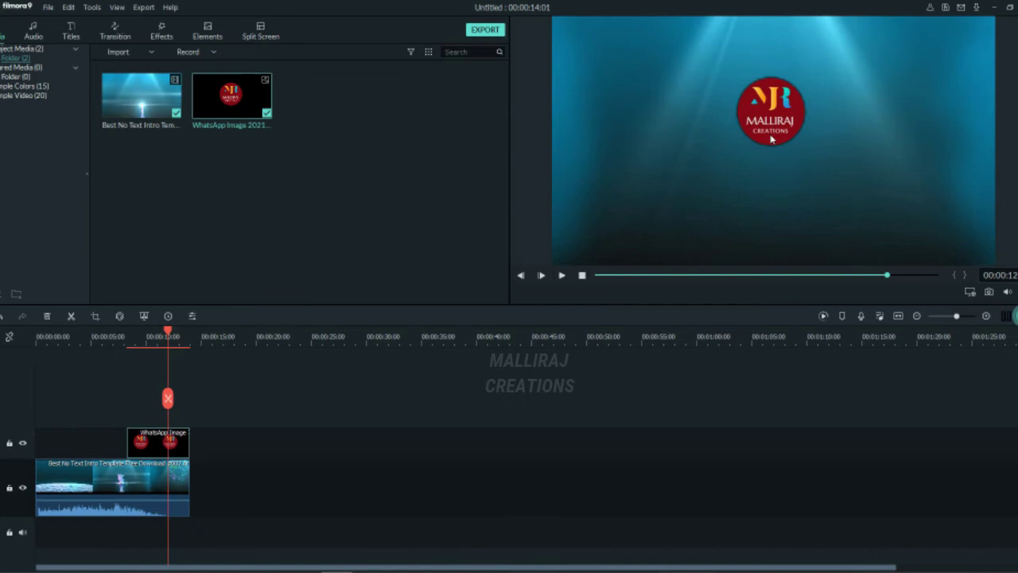
Split the logo clip at about 11 seconds, where the smoke disperses, and delete the part after the cut.
mouse_move(166, 344)
left_mouse_down()
mouse_move(150, 330)
mouse_move(166, 327)
mouse_move(154, 340)
left_mouse_up()
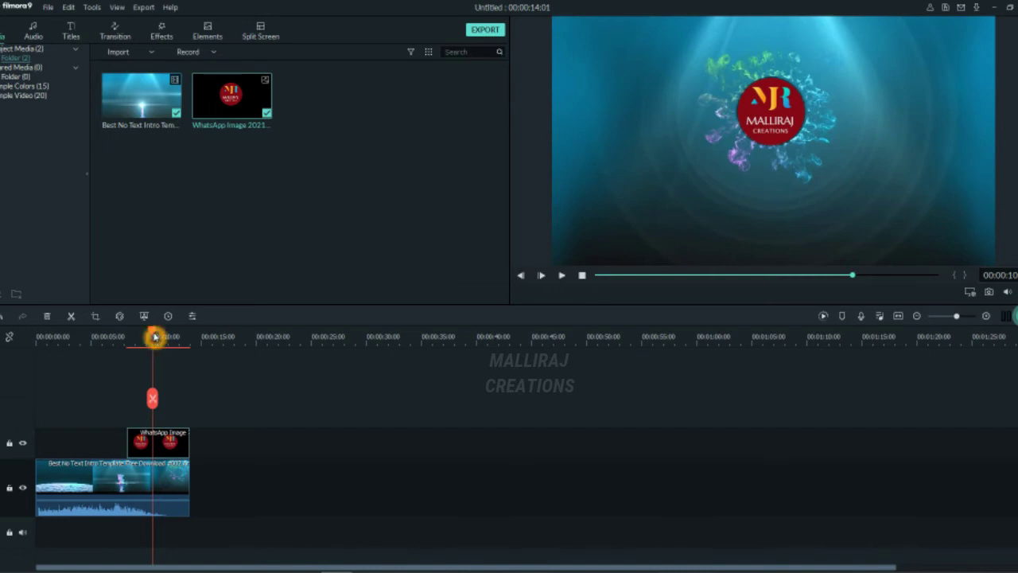
left_click_drag(154, 335, 160, 331)
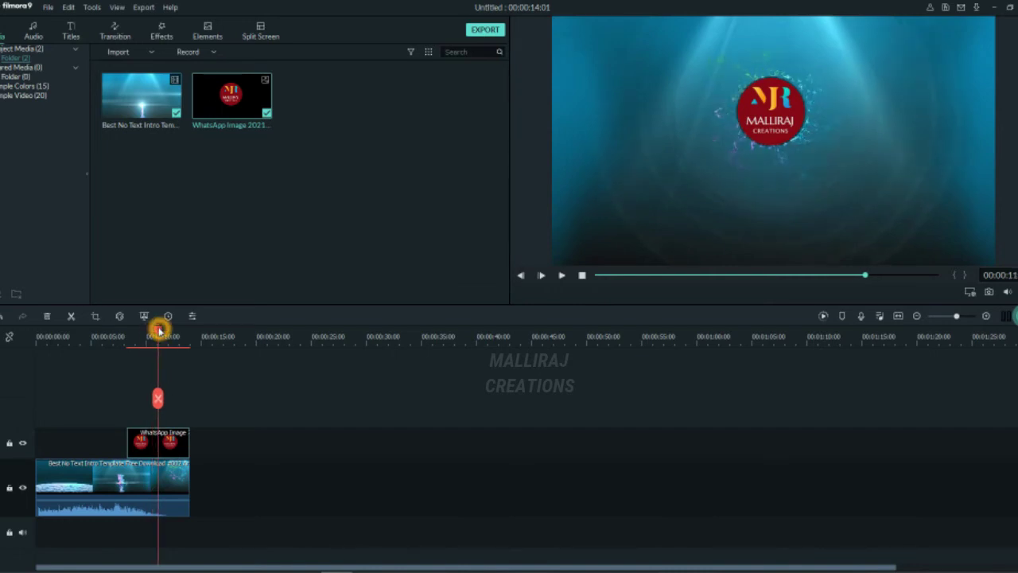
double_click(181, 443)
left_click(158, 401)
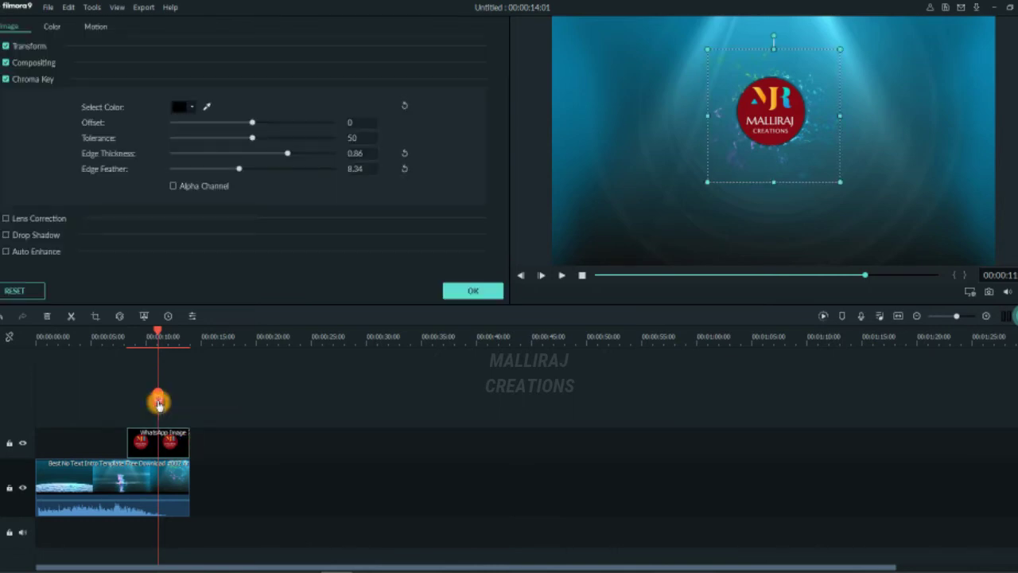
left_click_drag(179, 449, 230, 473)
key("Delete")
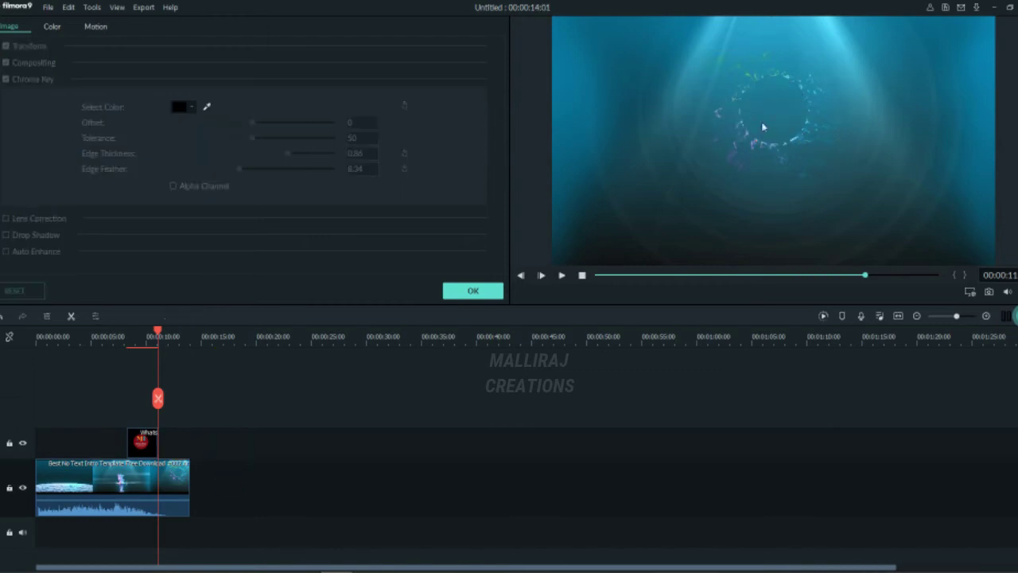
Lengthen the shortened logo clip slightly past the cut point and close its image settings.
left_click(142, 440)
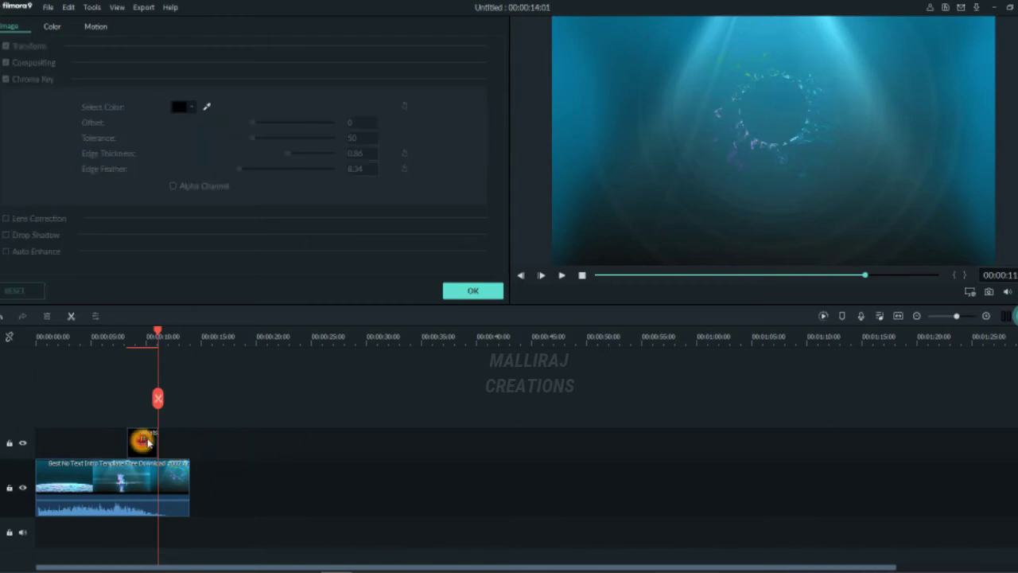
left_click_drag(157, 438, 164, 439)
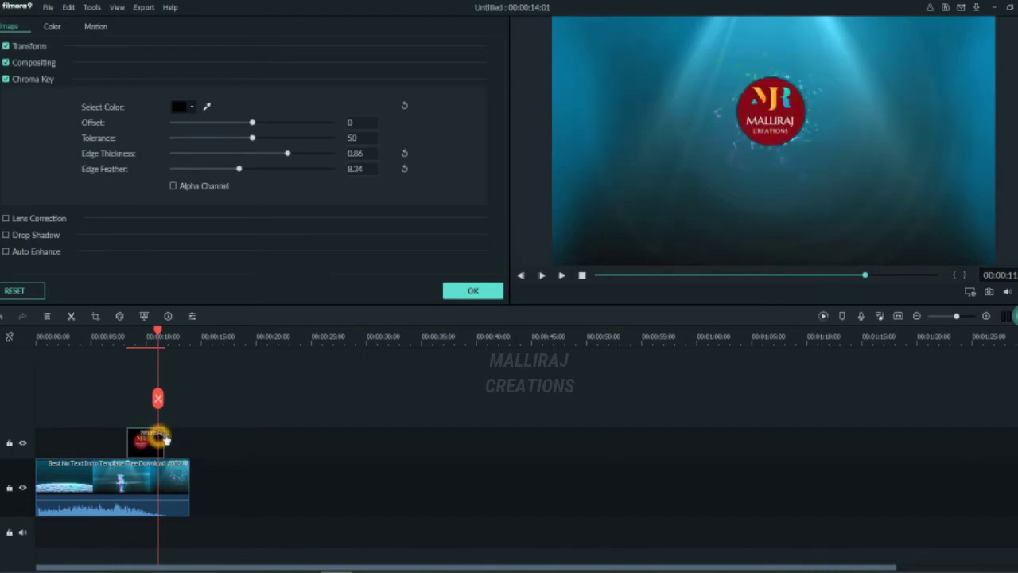
left_click(485, 292)
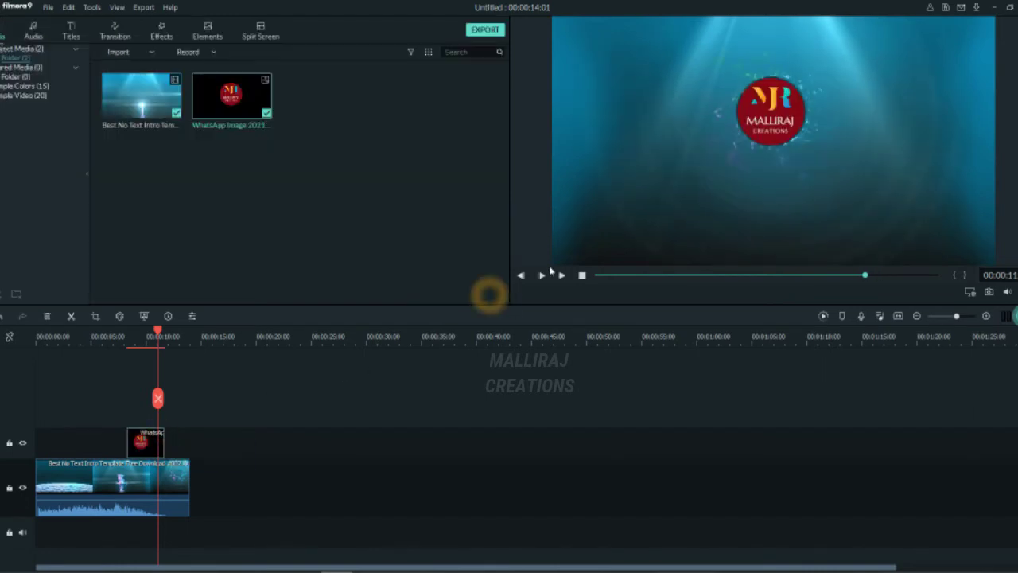
Play the part where the logo appears and move the logo clip earlier to start at about 7 seconds.
left_click(661, 279)
key("space")
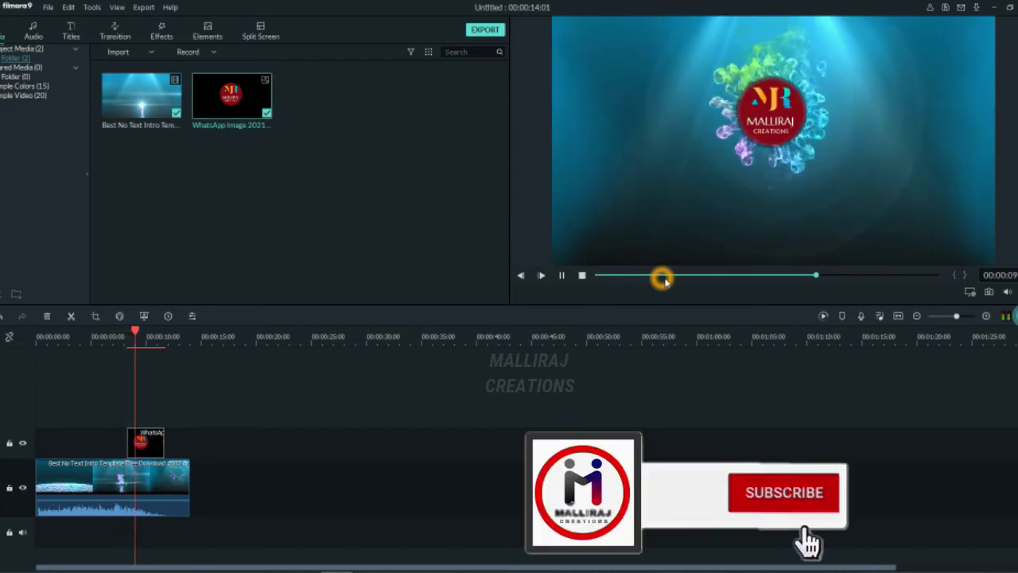
left_click(163, 463)
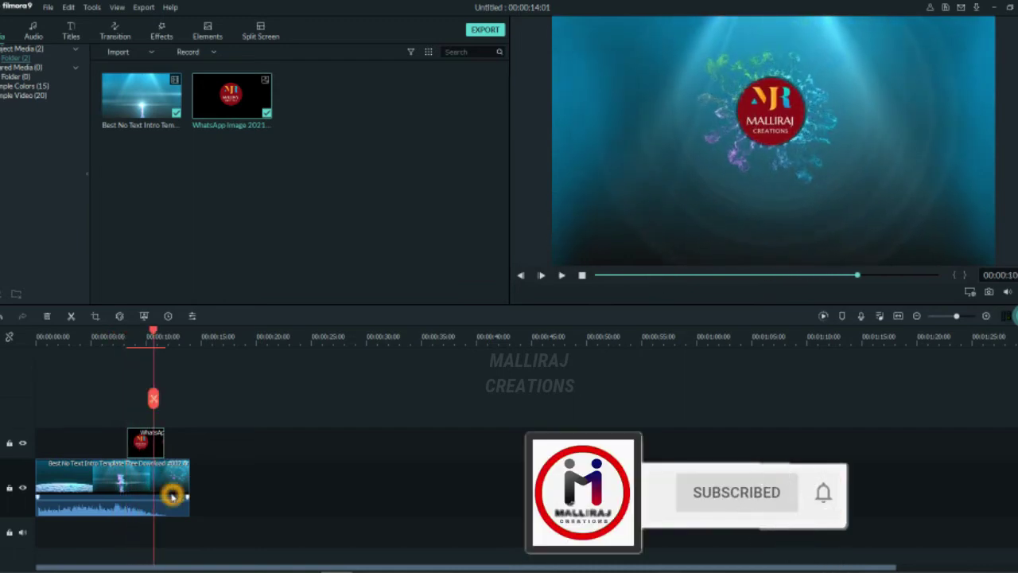
left_click_drag(142, 443, 133, 445)
Apply the Boom motion animation to the logo clip and confirm its settings.
double_click(133, 443)
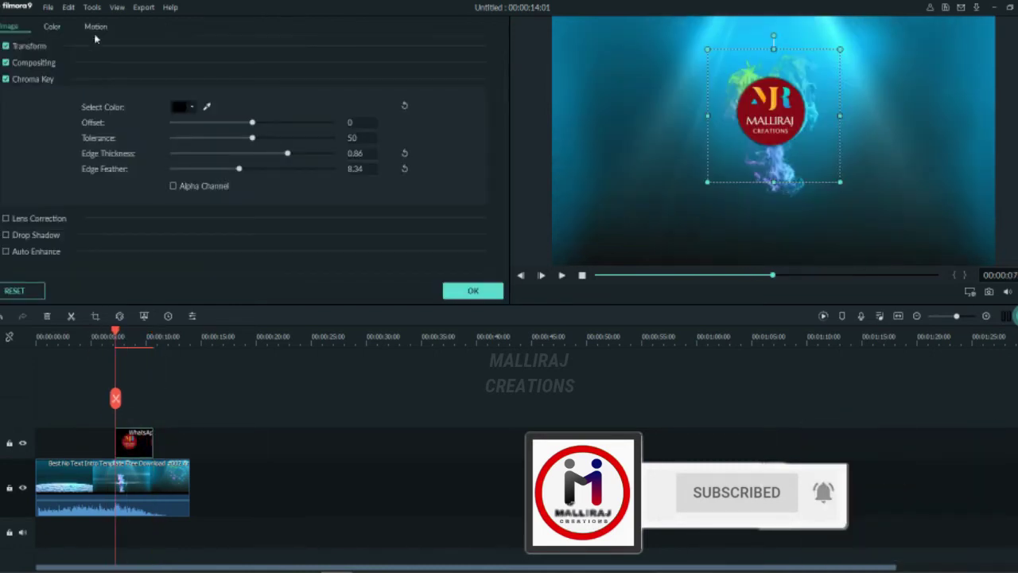
left_click(96, 27)
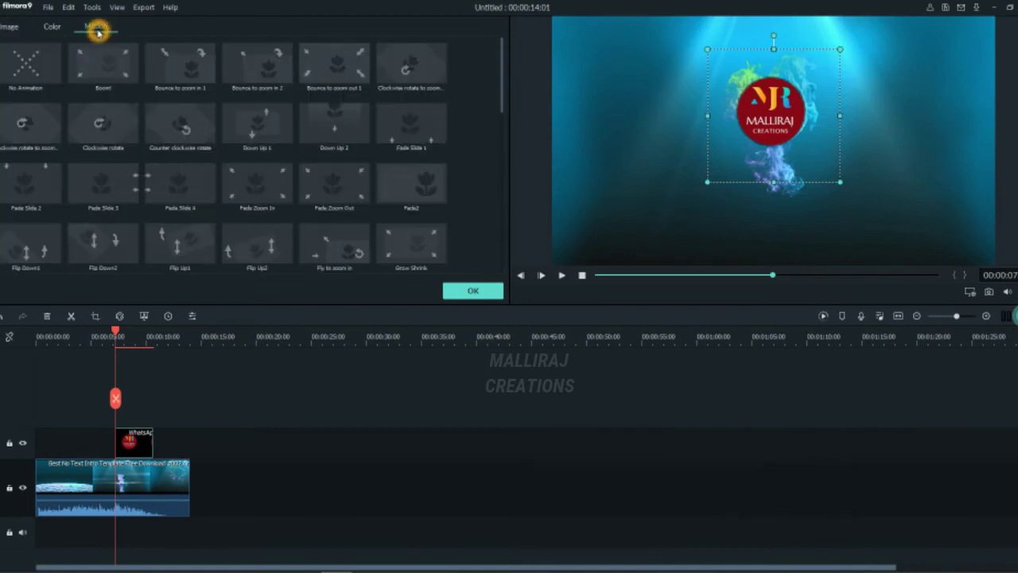
double_click(122, 73)
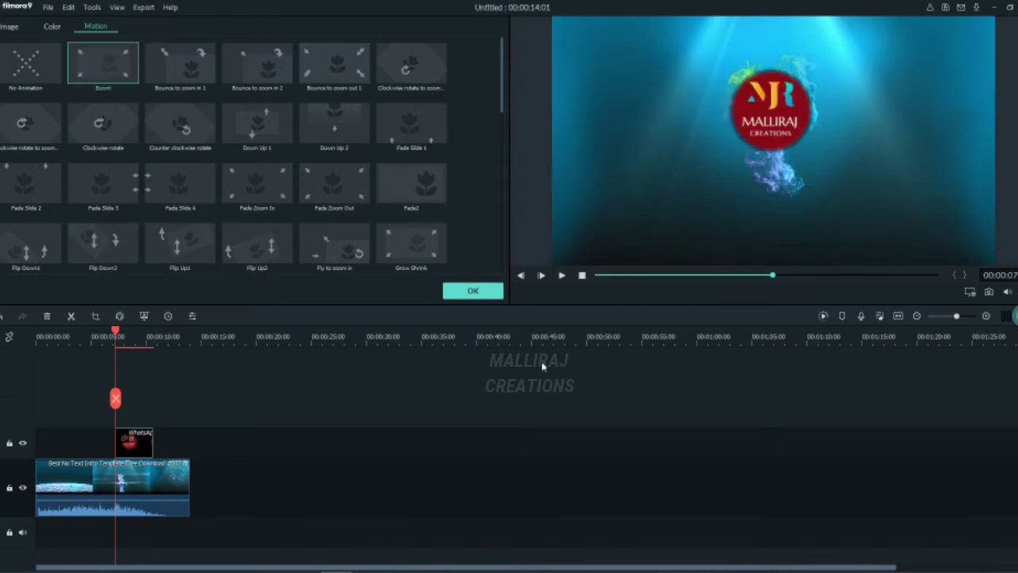
left_click(543, 366)
left_click(492, 288)
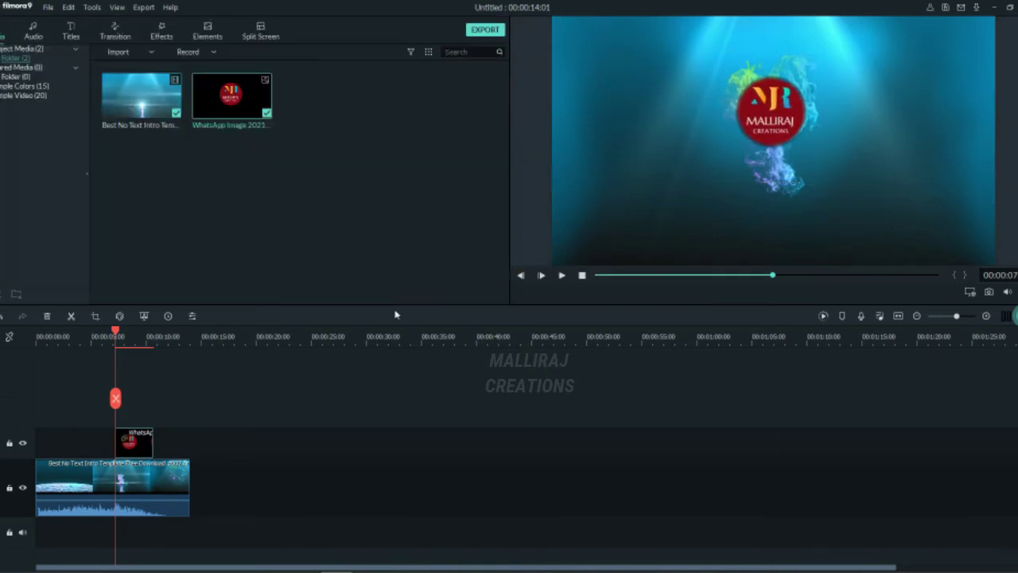
Play the intro from just before the logo appears to check the logo animation.
left_click(87, 336)
left_click(88, 337)
key("space")
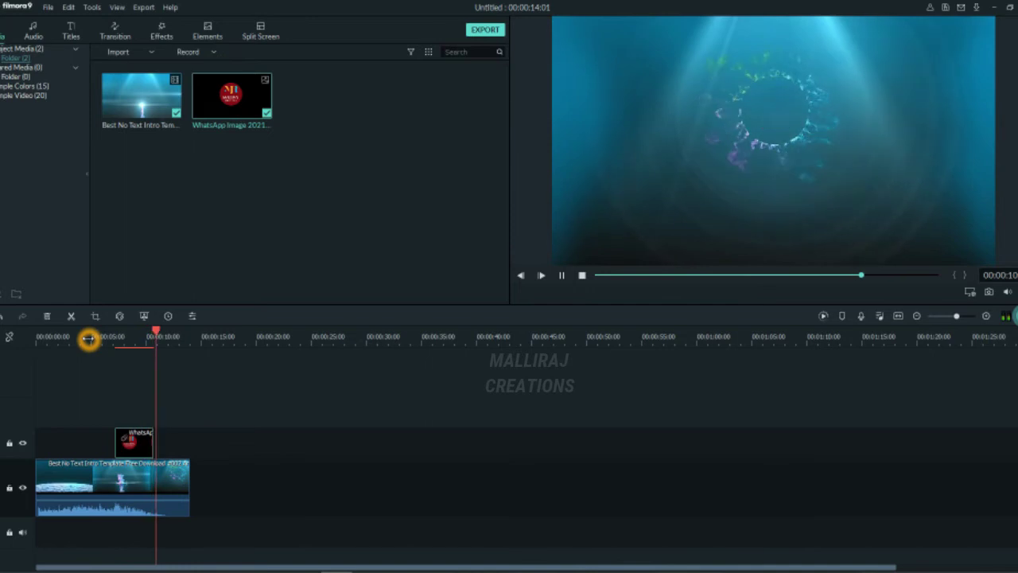
Lengthen the end of the logo clip to about 11 seconds, where the smoke has dispersed, and play the ending.
left_click(153, 339)
key("space")
left_click_drag(153, 443, 155, 443)
left_click(154, 340)
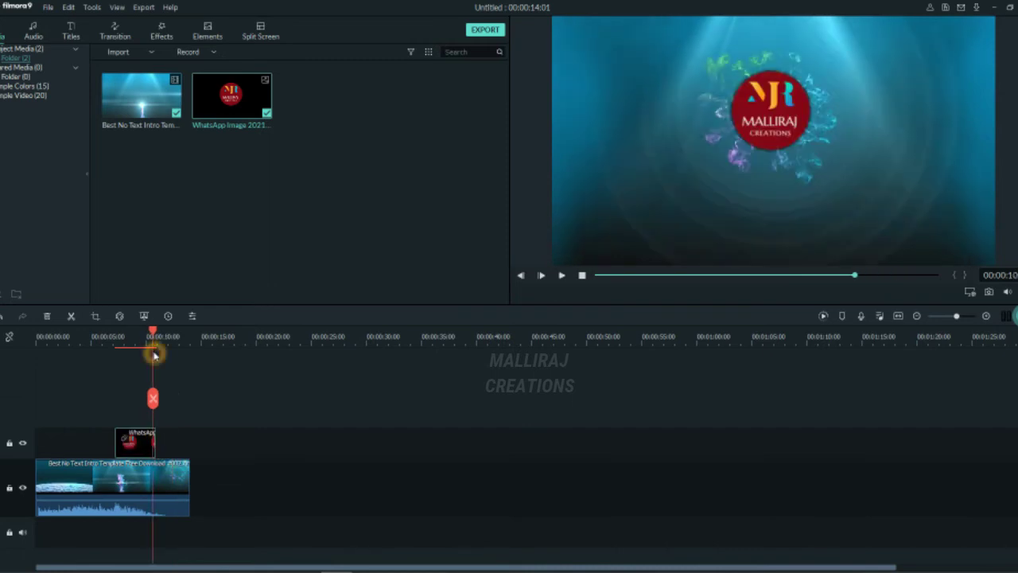
key("space")
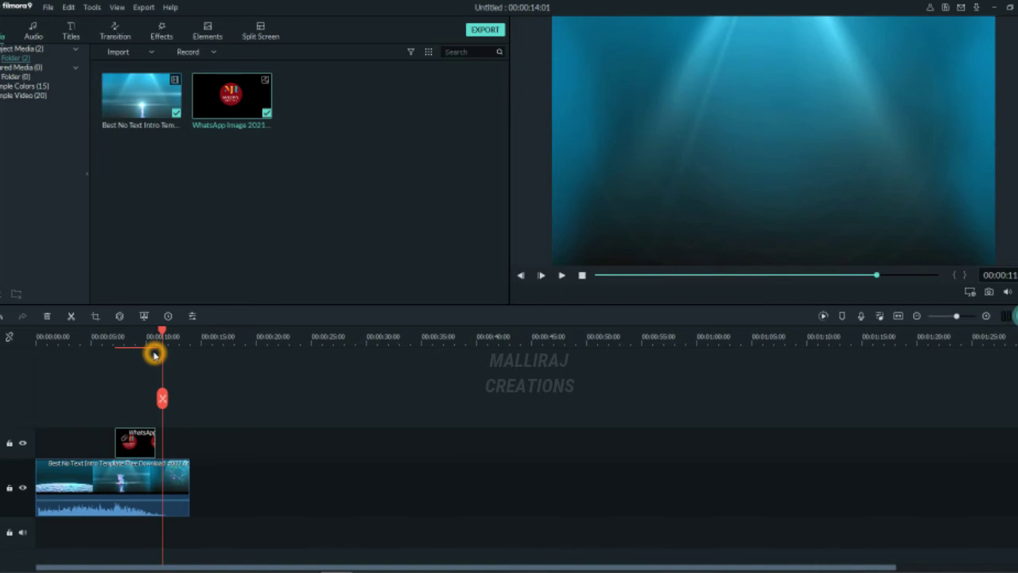
left_click_drag(156, 439, 160, 436)
left_click(147, 342)
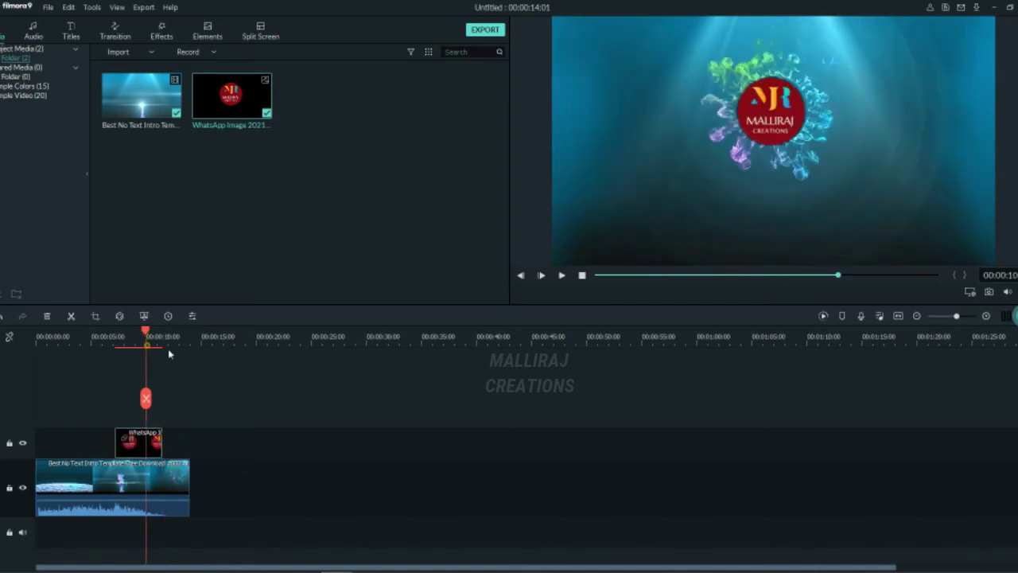
key("space")
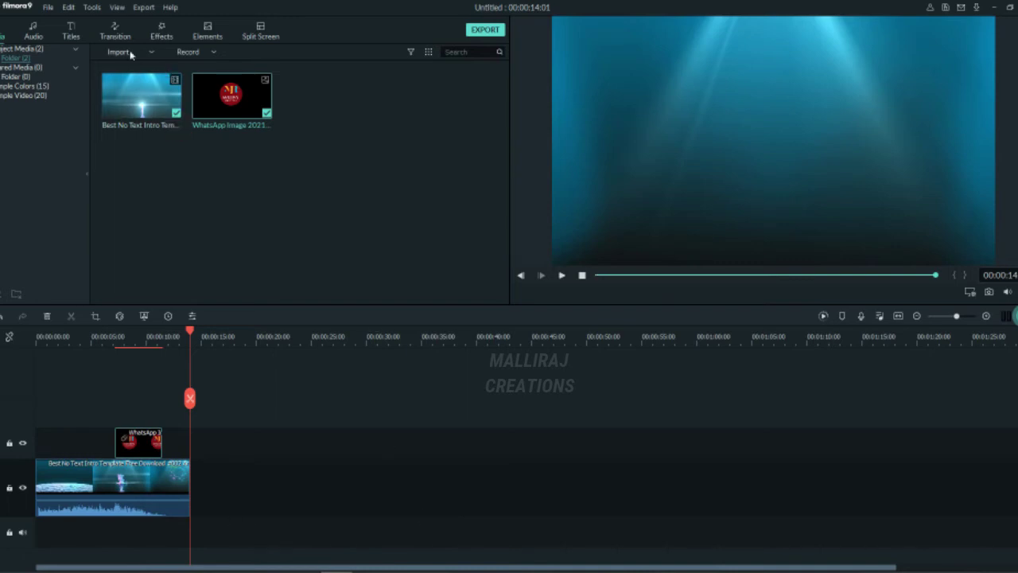
Start an MP4 export named "my wave intro" and keep the melody folder as the save location.
left_click(486, 31)
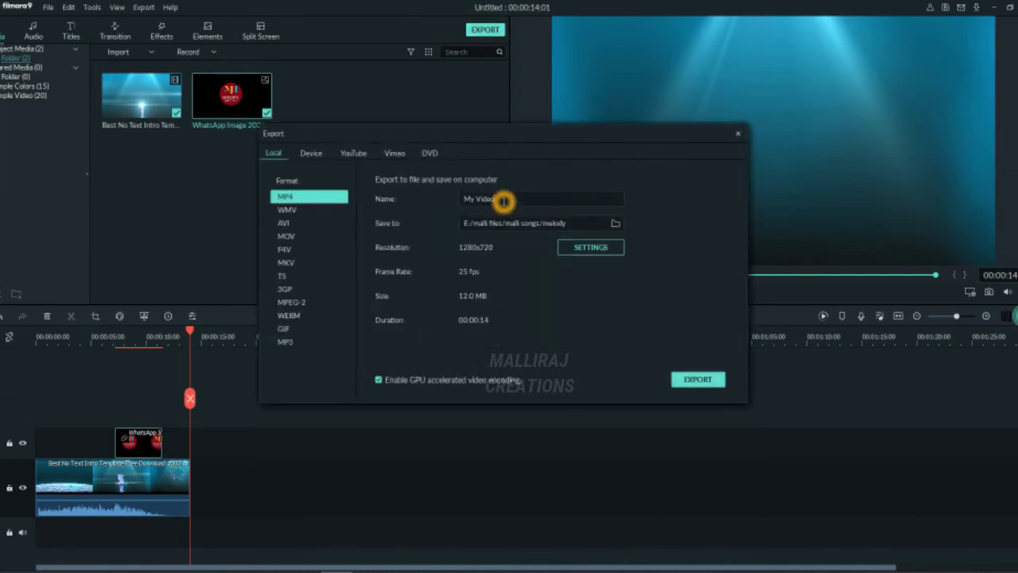
double_click(504, 201)
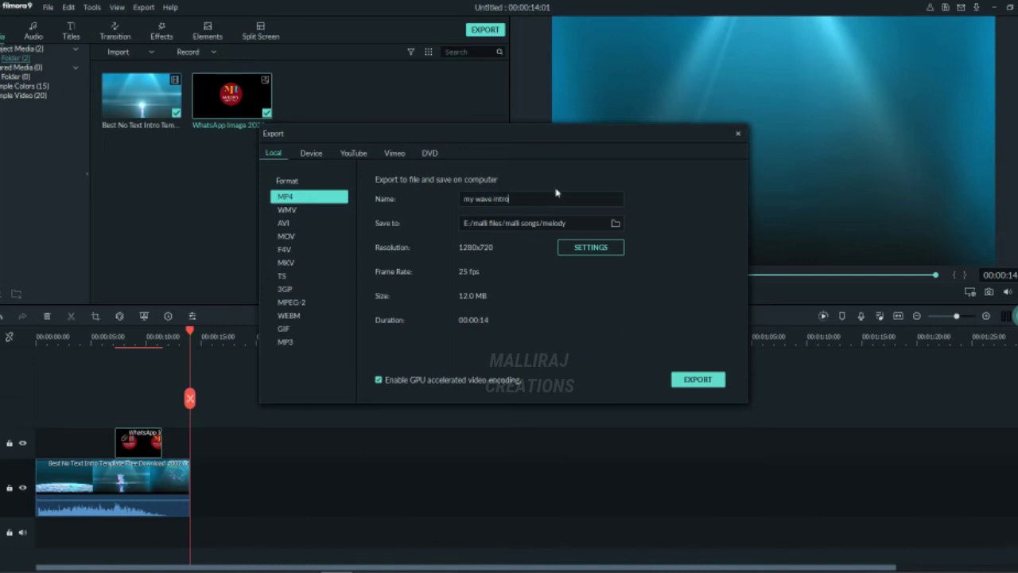
left_click(615, 223)
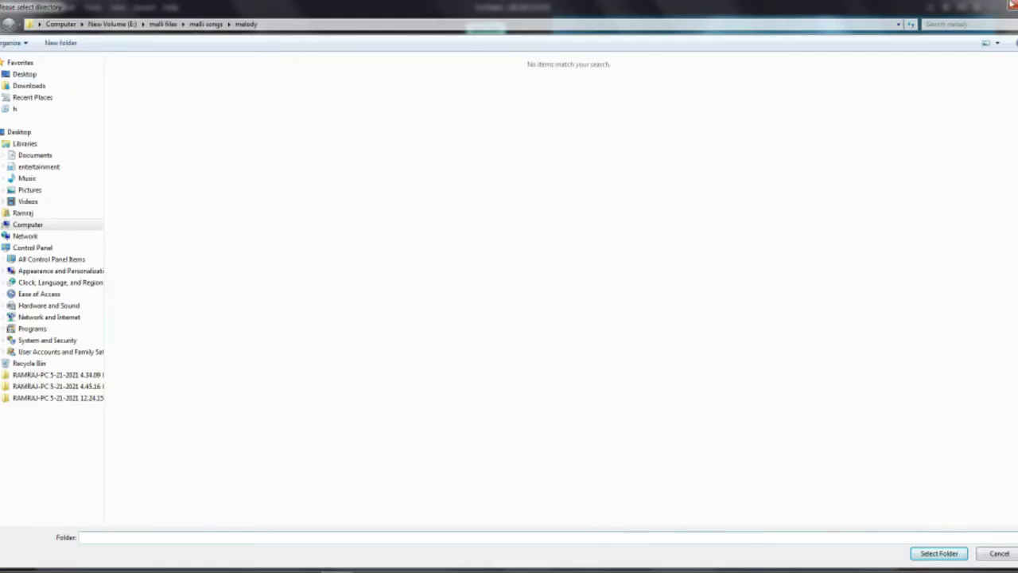
key("Return")
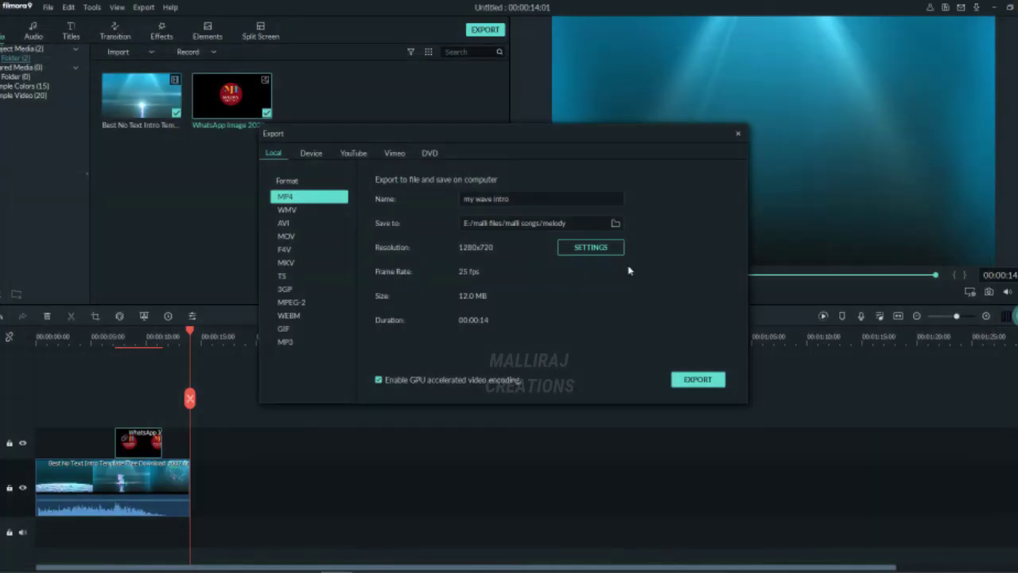
Set the export resolution to 1280x720 with Best quality and export the intro.
left_click(594, 249)
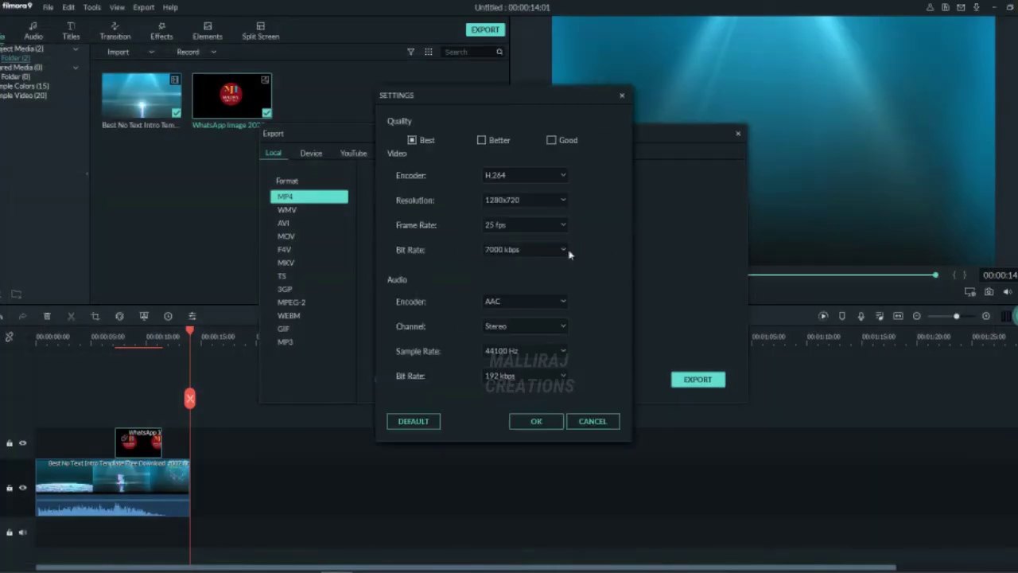
left_click(564, 200)
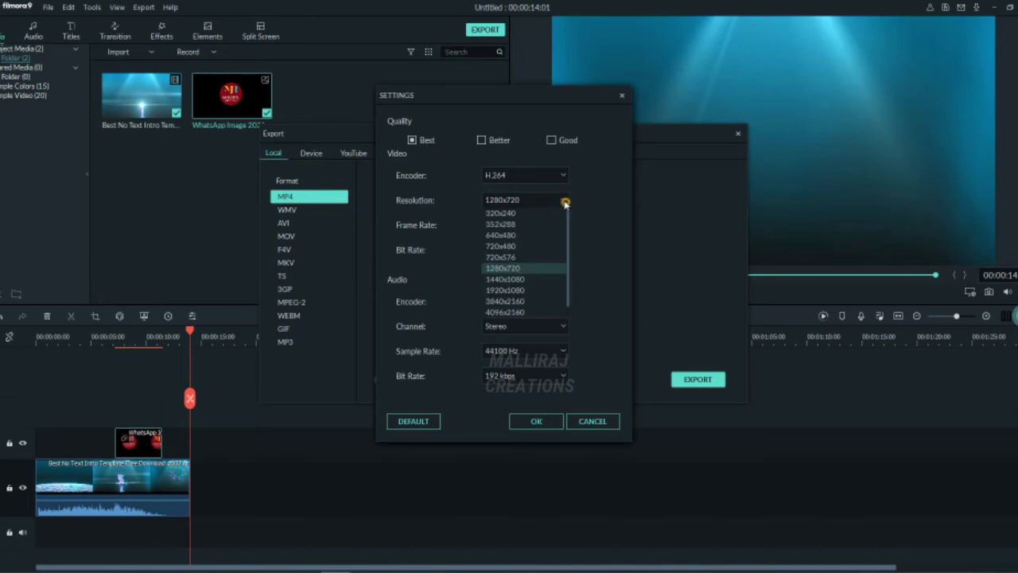
left_click(541, 272)
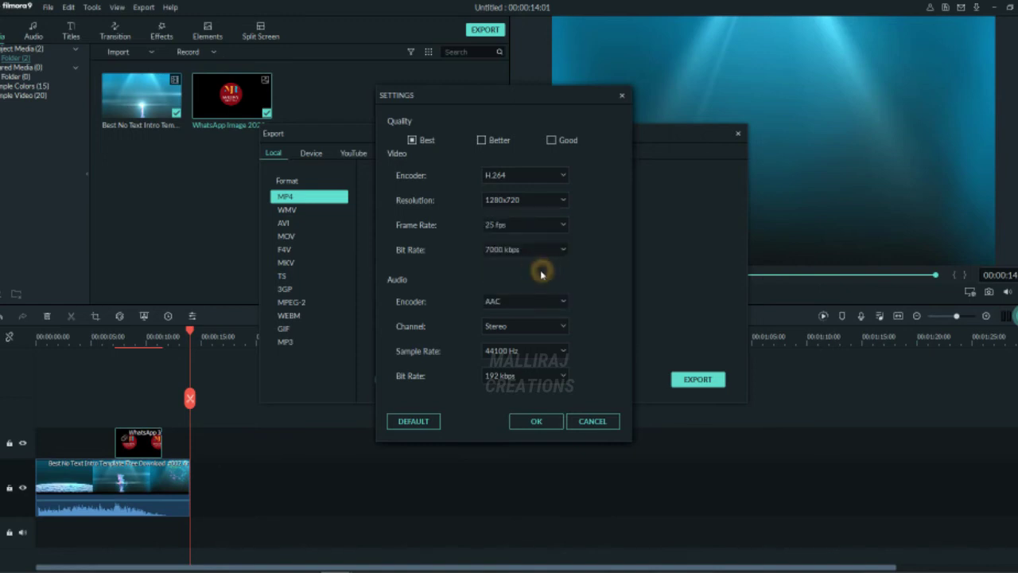
left_click(420, 142)
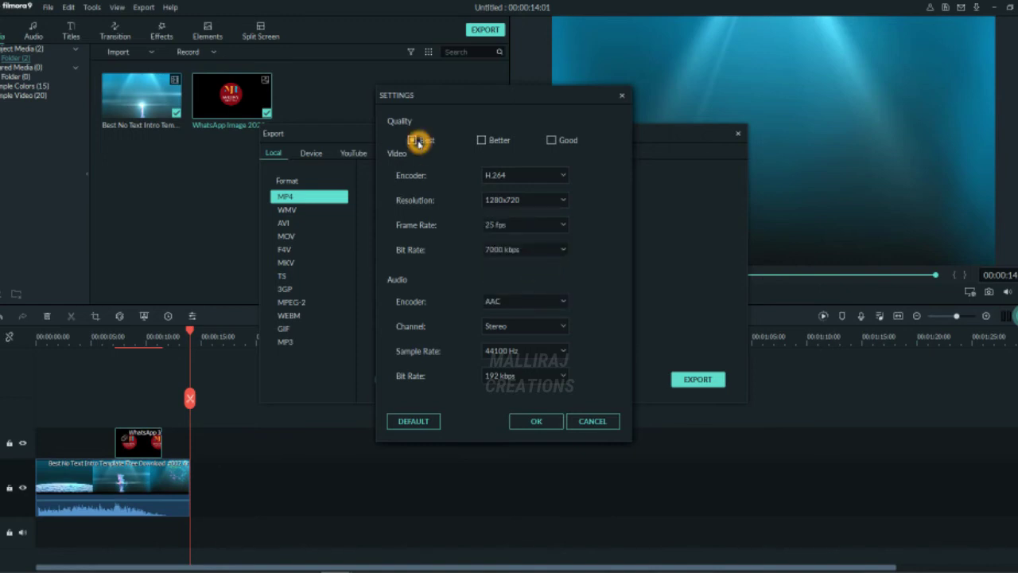
left_click(538, 421)
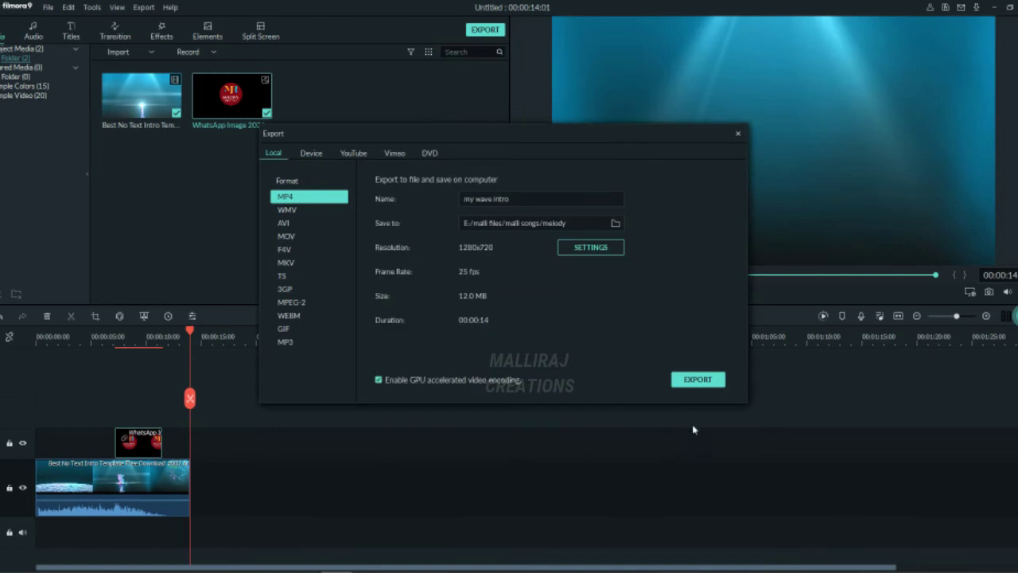
left_click(698, 380)
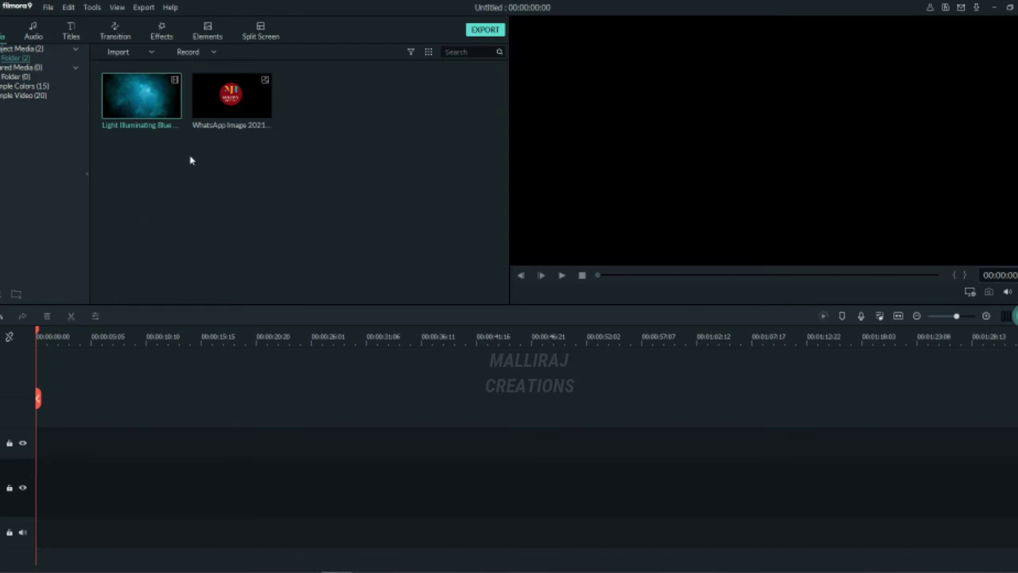
Preview the Light Illuminating Blue background clip from the project media.
left_click(137, 59)
double_click(163, 111)
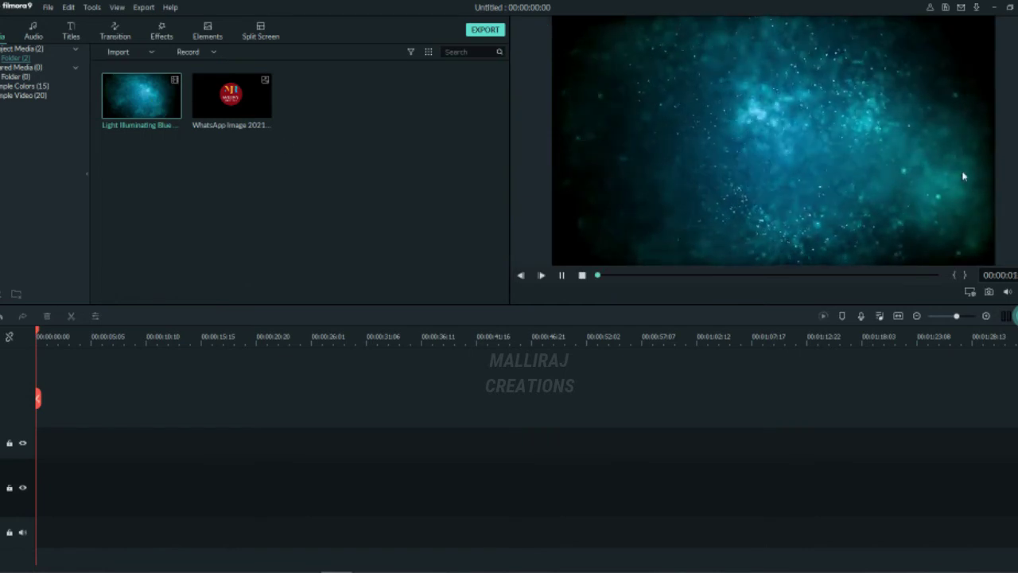
left_click(801, 200)
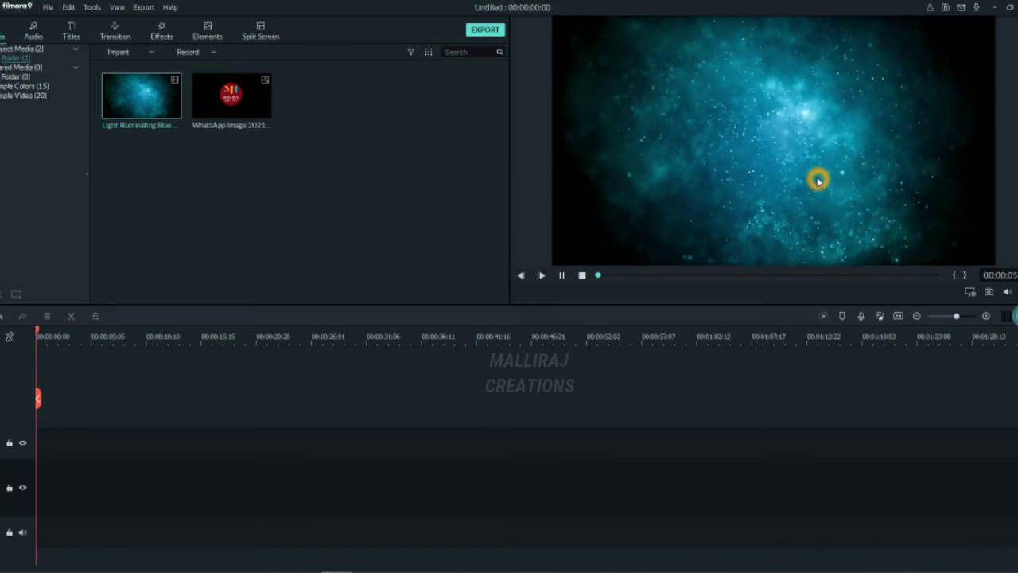
left_click(880, 107)
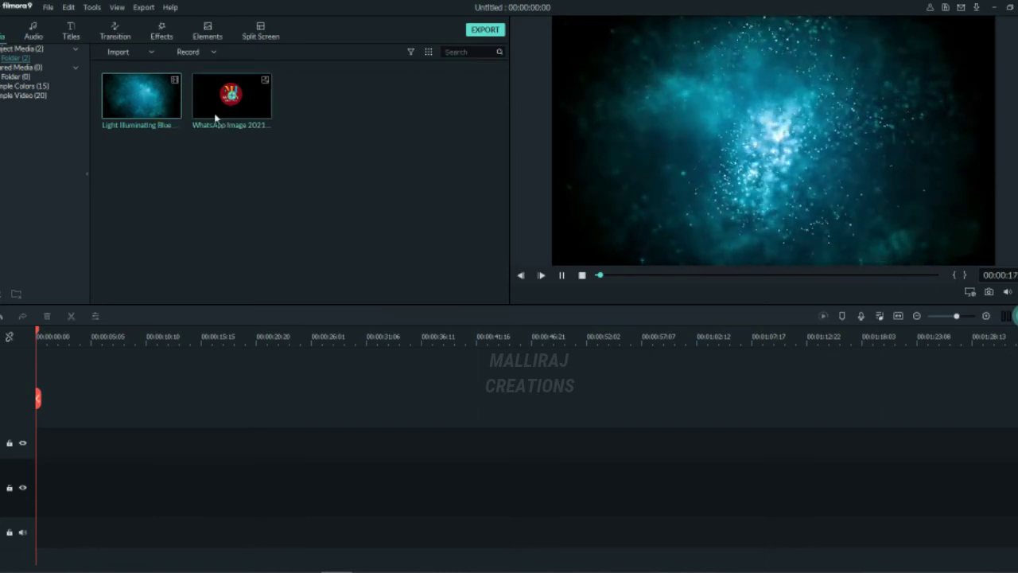
Add the Default Title preset to the start of the lower video track.
left_click(73, 33)
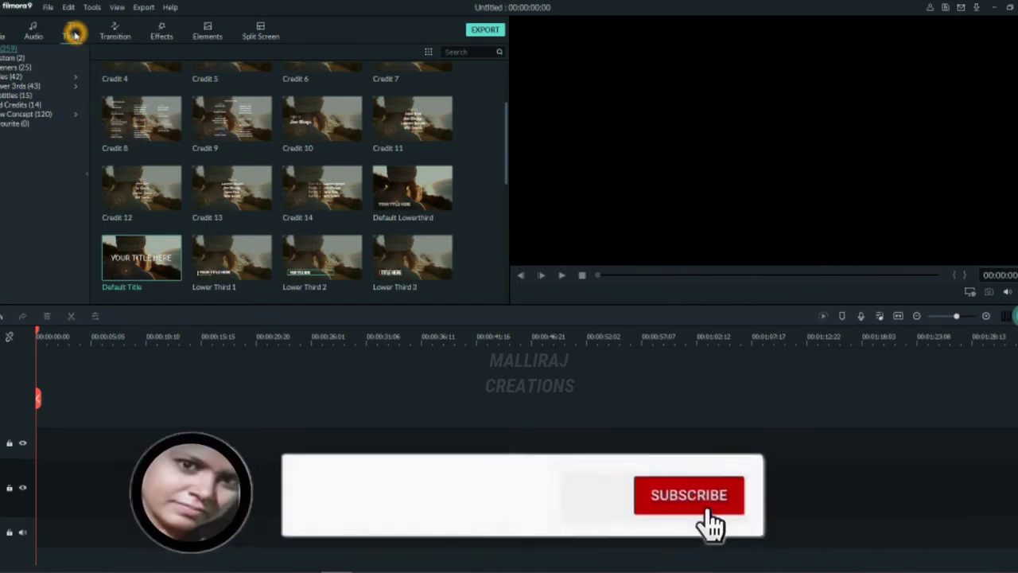
scroll(159, 262, "down", 3)
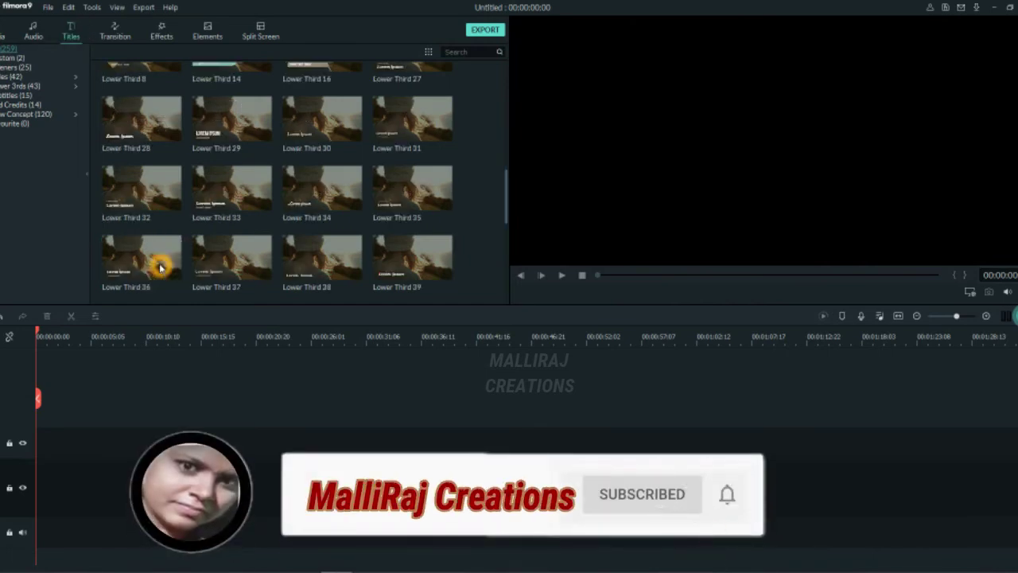
scroll(160, 263, "up", 5)
scroll(165, 280, "down", 3)
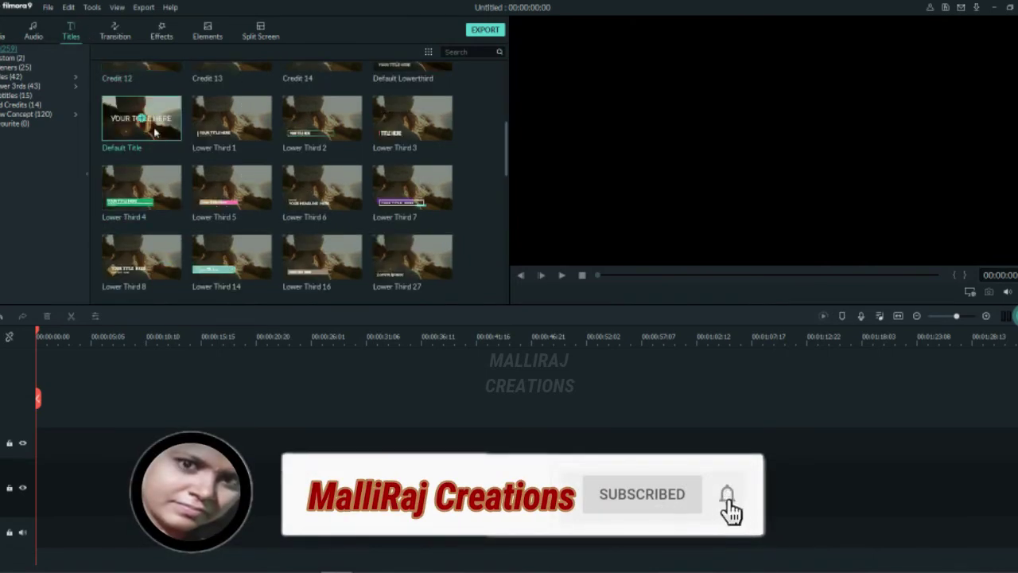
left_click_drag(156, 130, 24, 487)
Replace the title's placeholder text with MALLIRAJ and CREATIONS on two lines, indenting the first line by a space.
double_click(87, 490)
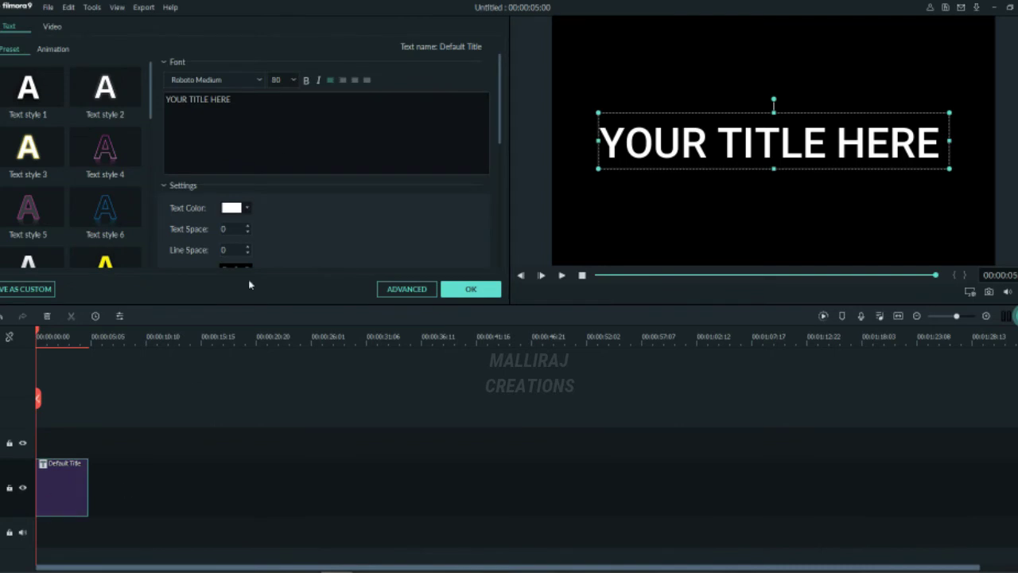
left_click(237, 99)
key("BackSpace")
key("BackSpace")
key("BackSpace")
key("BackSpace")
key("BackSpace")
key("BackSpace")
key("BackSpace")
key("BackSpace")
key("BackSpace")
key("BackSpace")
key("BackSpace")
key("BackSpace")
key("BackSpace")
key("BackSpace")
key("BackSpace")
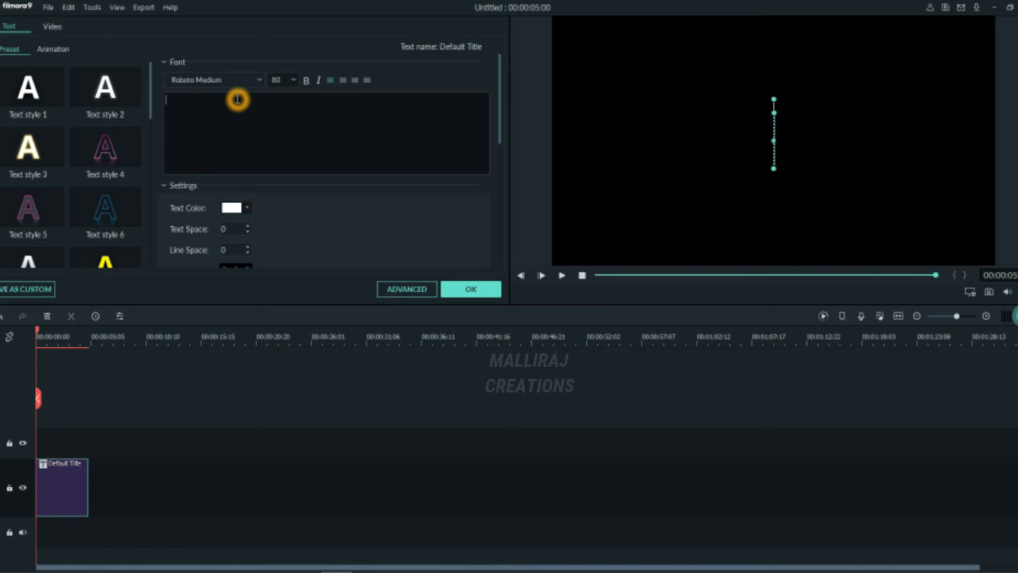
type("MALL")
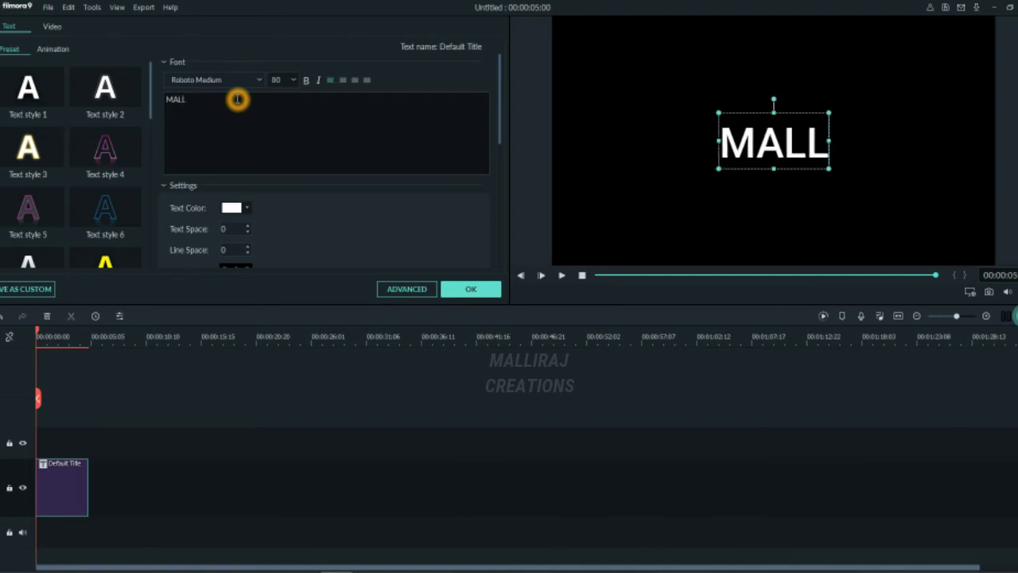
type("IRAJ")
key("Return")
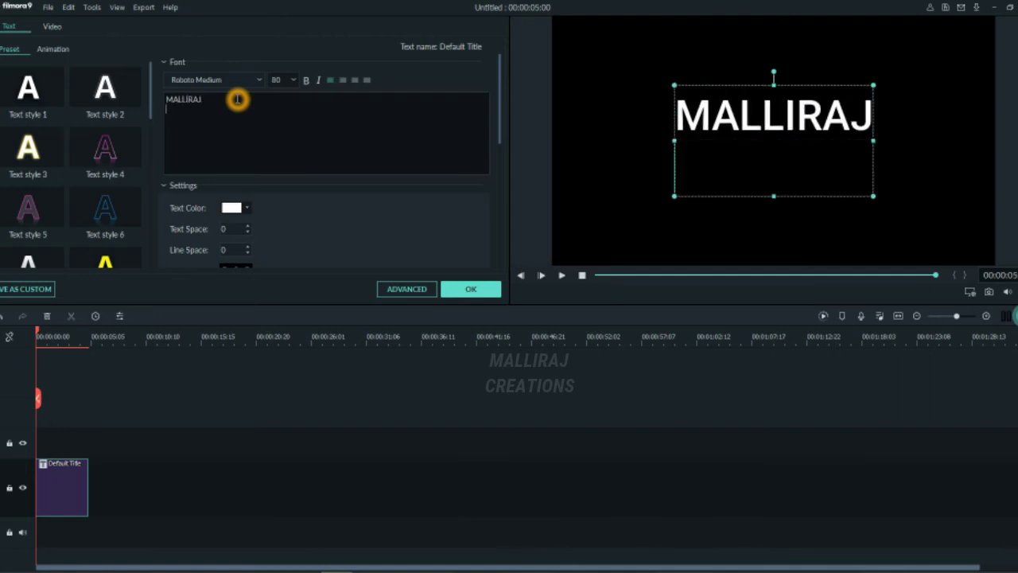
type("CREA")
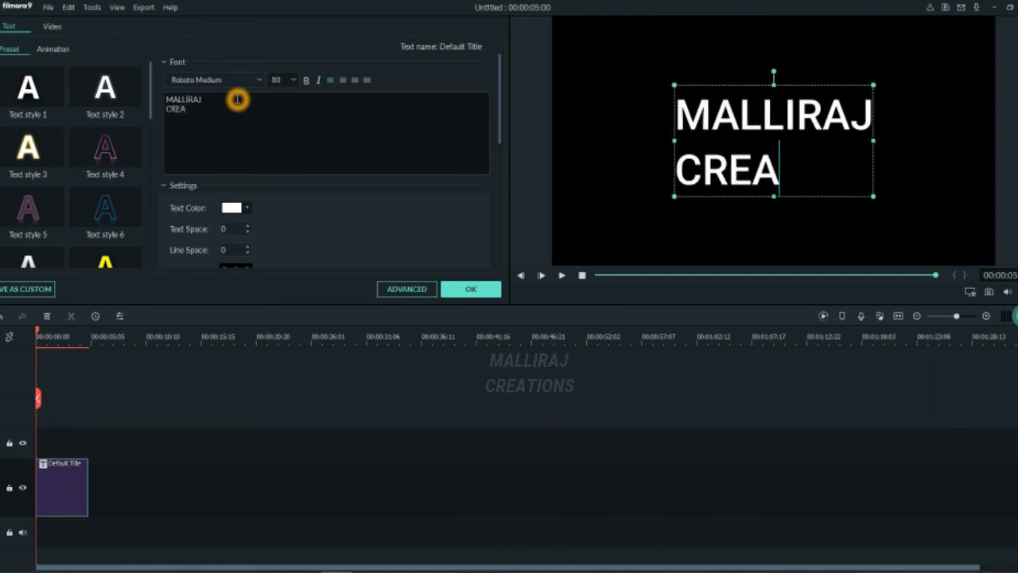
type("TIONS")
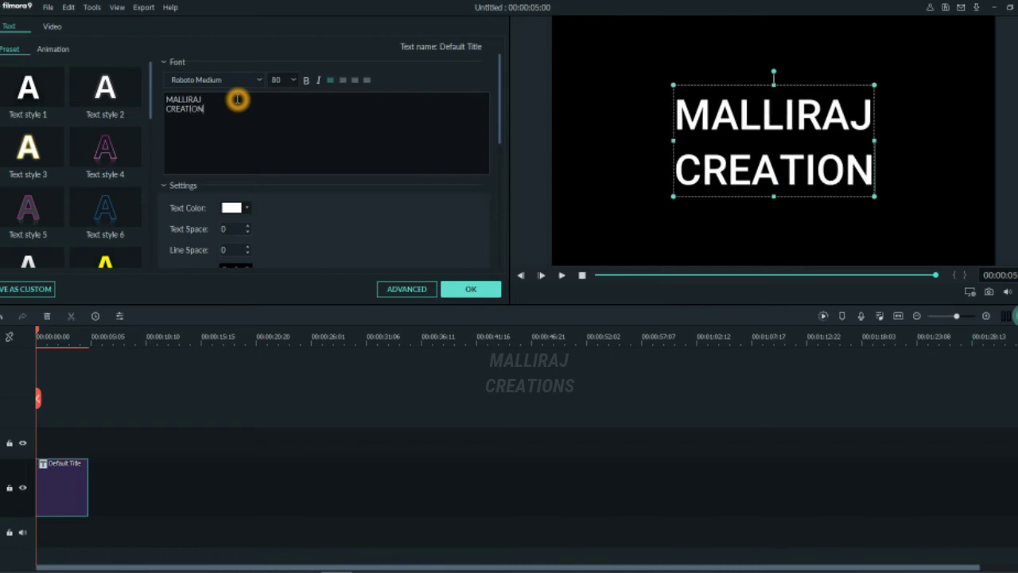
left_click(237, 98)
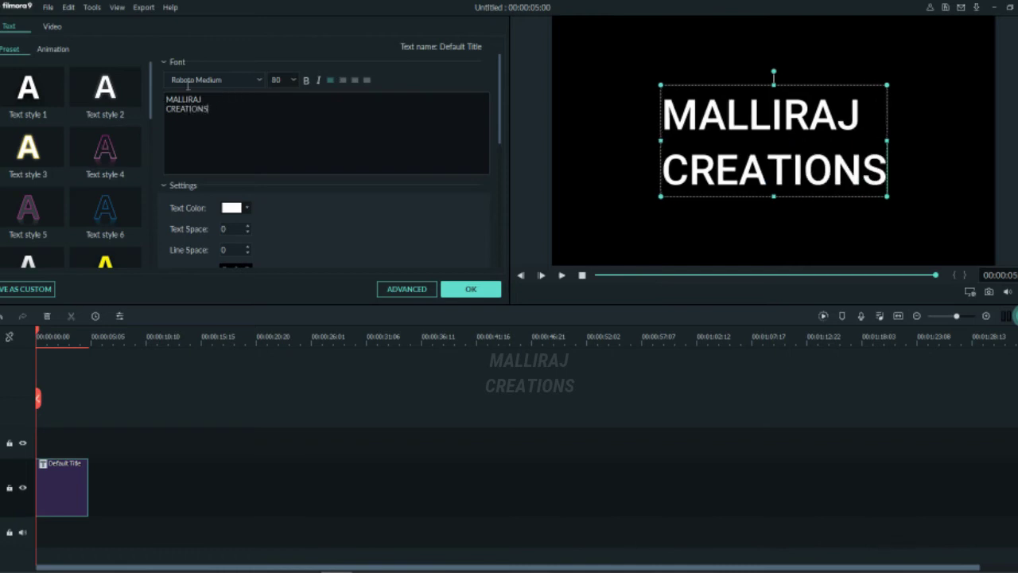
left_click(166, 99)
left_click(166, 99)
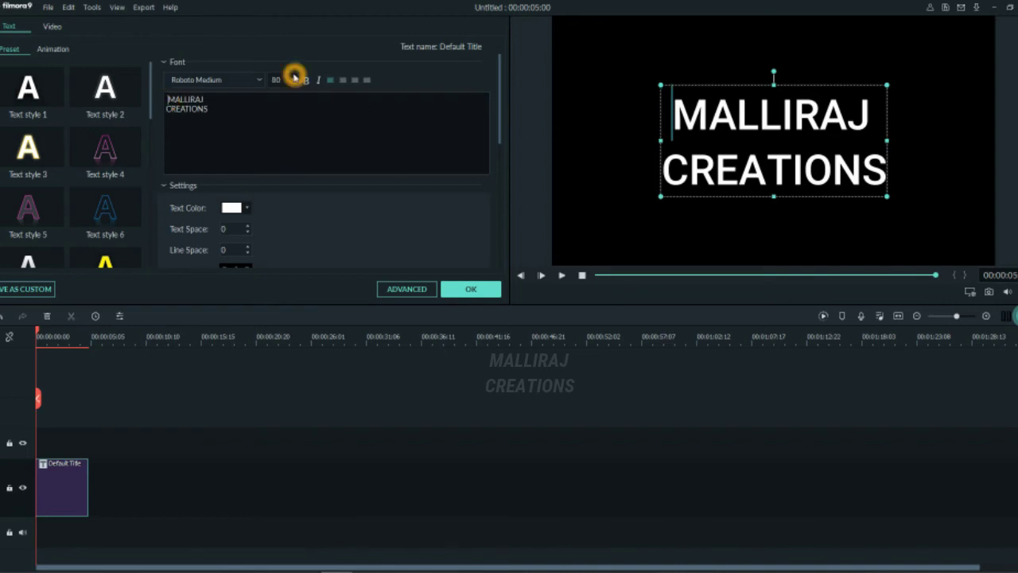
Open the title in the advanced text editor and examine its customization settings and text fill colors.
left_click(406, 295)
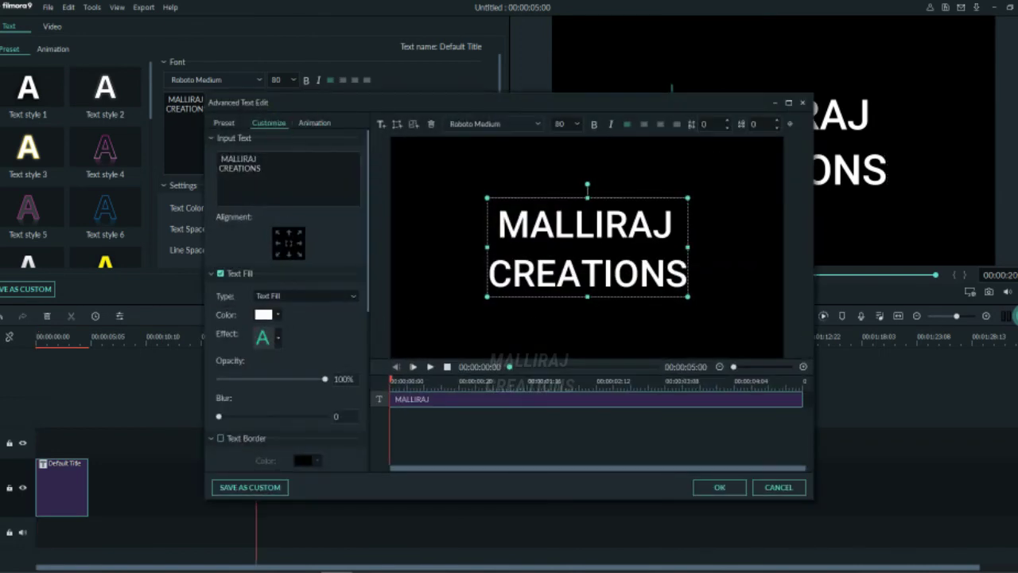
scroll(306, 362, "down", 1)
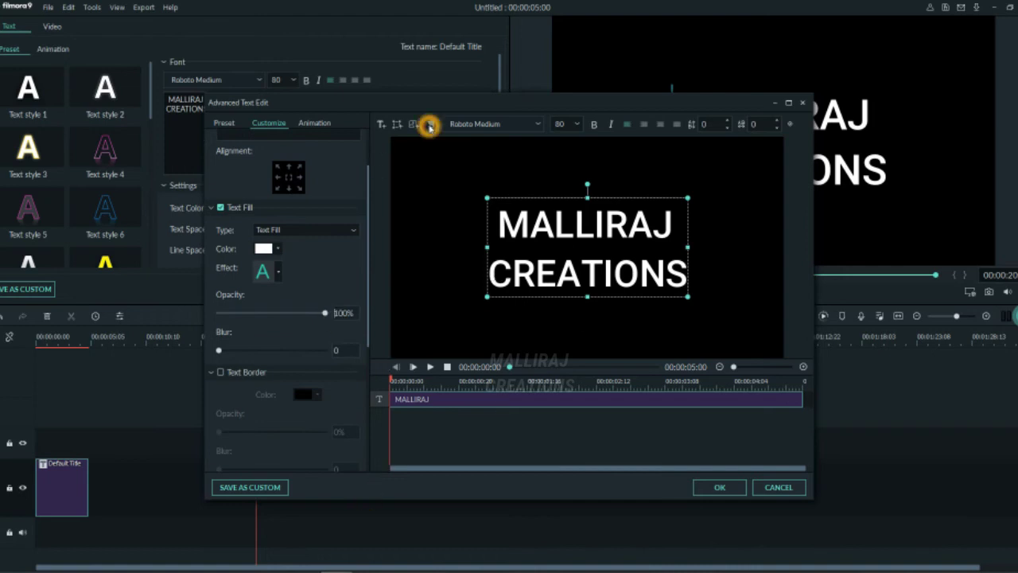
left_click(545, 125)
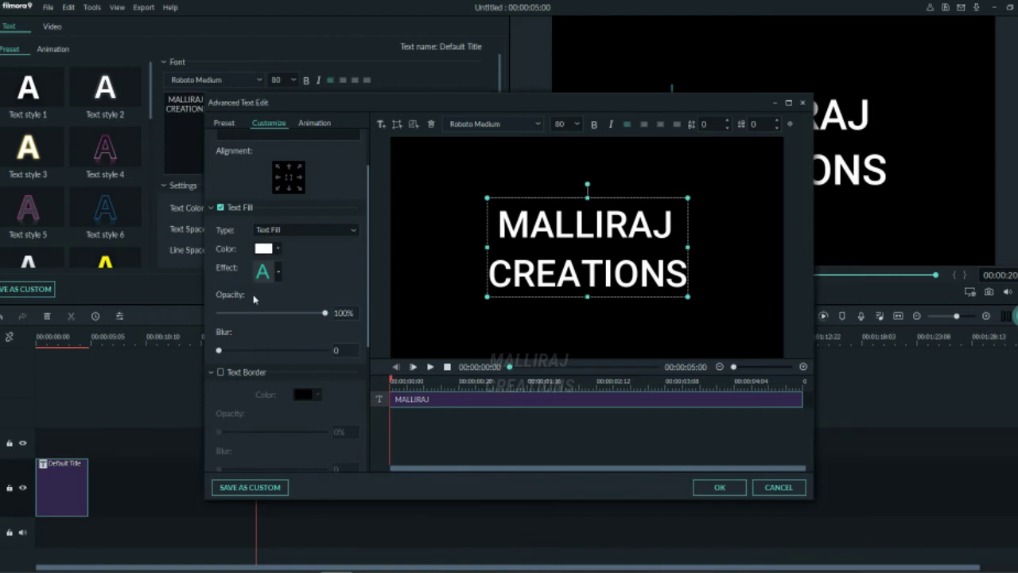
scroll(284, 350, "down", 1)
scroll(286, 363, "up", 3)
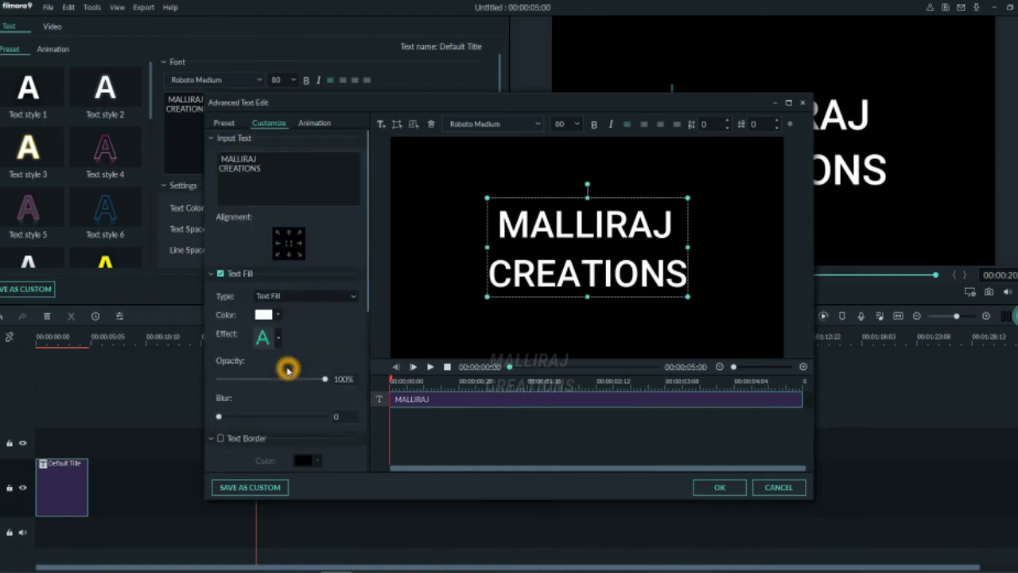
scroll(300, 406, "down", 1)
scroll(299, 410, "up", 1)
left_click(280, 313)
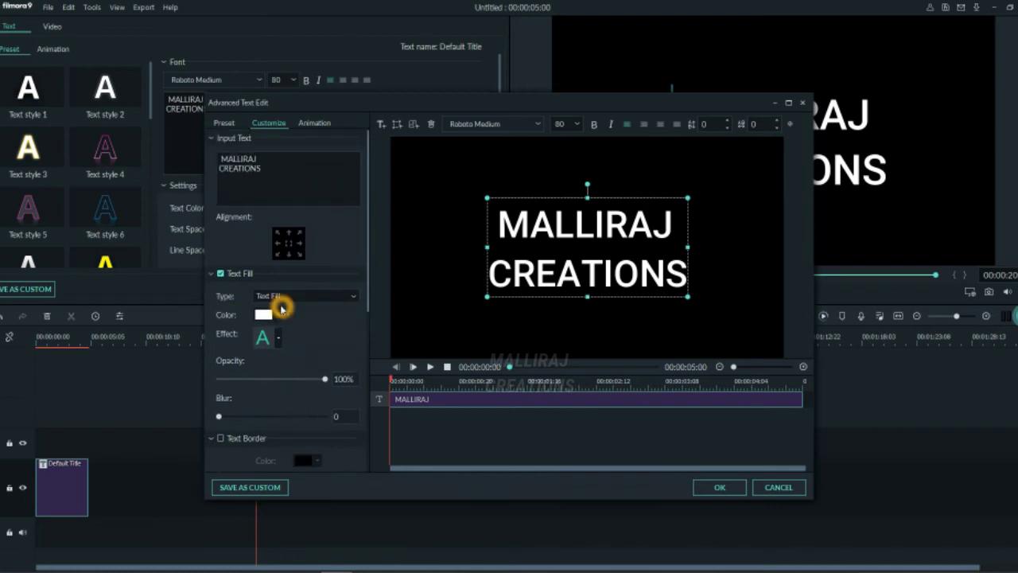
left_click(260, 367)
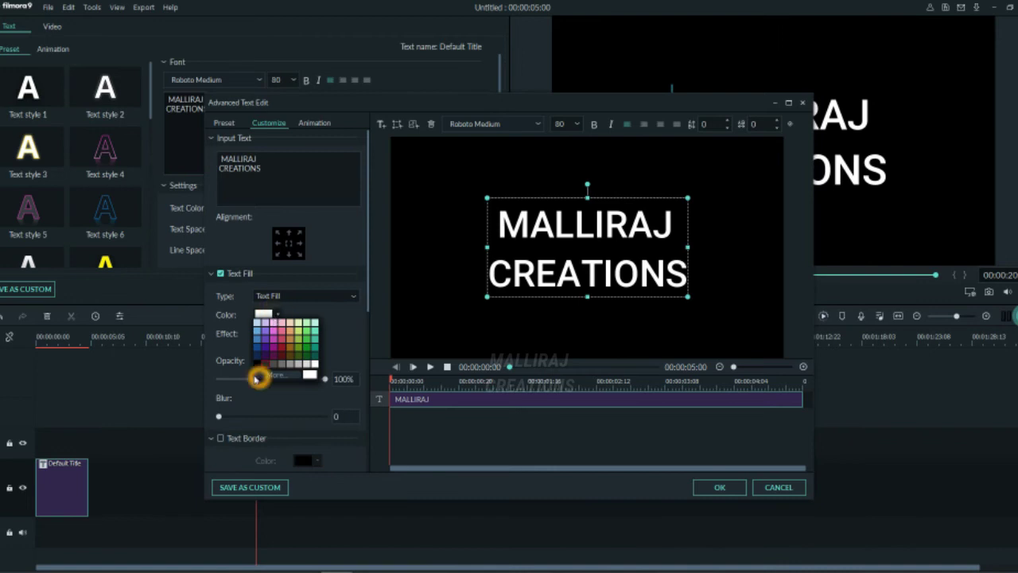
left_click(307, 373)
left_click(419, 140)
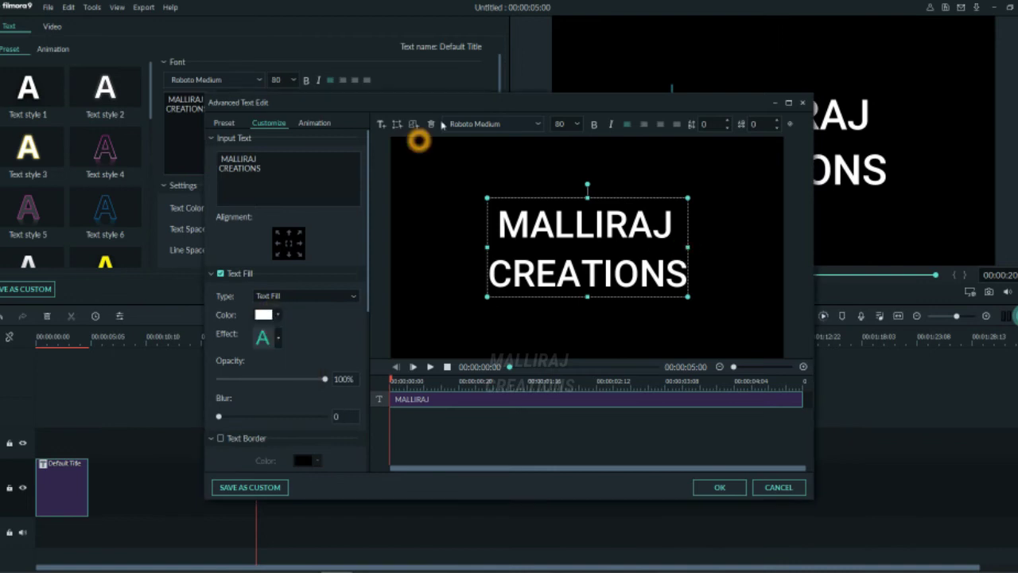
Set the font of the MALLIRAJ CREATIONS title to Impact.
left_click(539, 125)
left_click(512, 125)
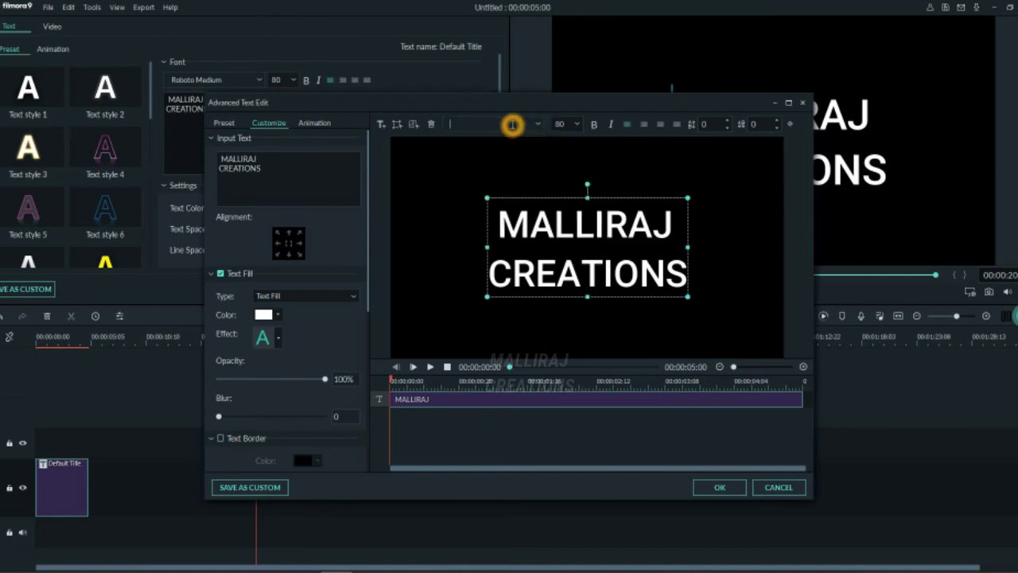
type("IMPACT")
key("Return")
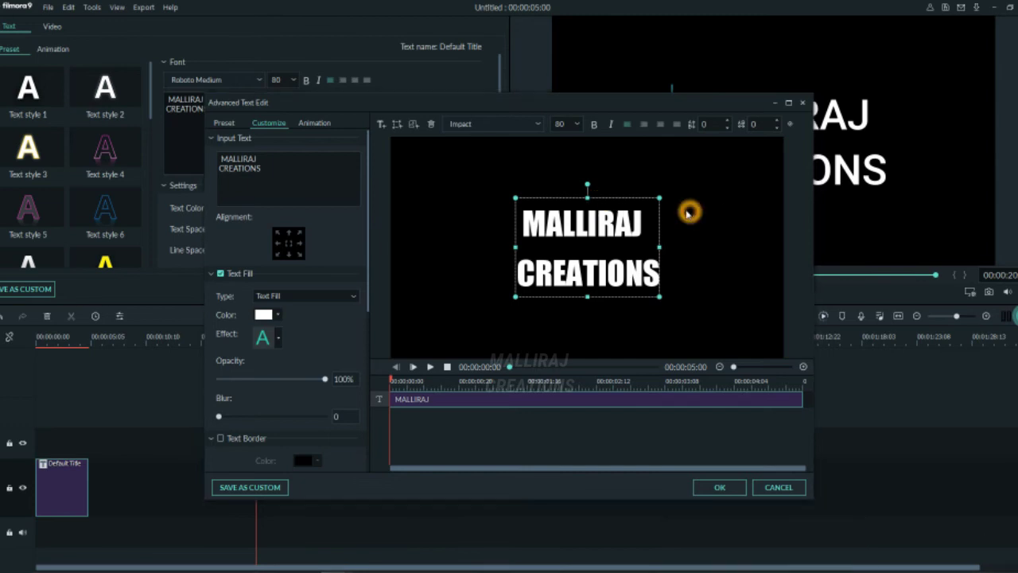
Enlarge the title's text box from two opposite corners and reposition it within the frame.
left_click_drag(659, 198, 747, 170)
left_click_drag(521, 295, 465, 337)
left_click_drag(584, 291, 533, 275)
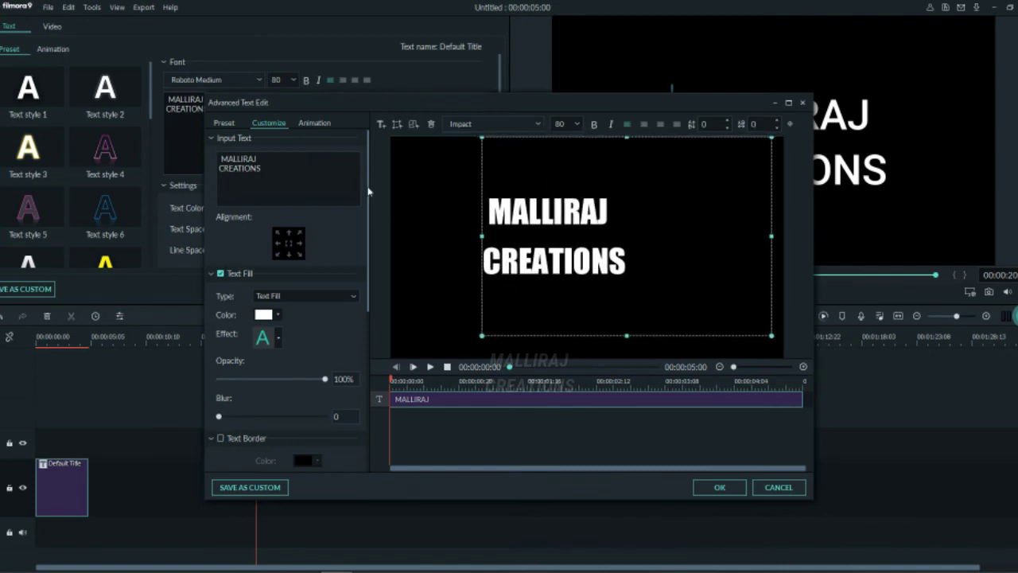
Set the title's font size to 150 and apply the text edits to the clip.
left_click(575, 125)
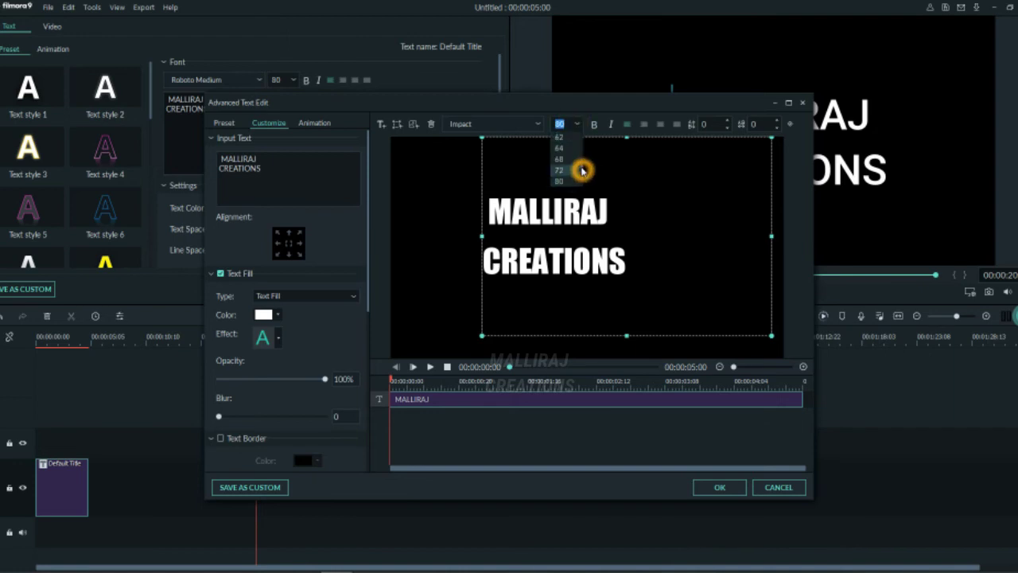
scroll(567, 163, "down", 1)
left_click(564, 156)
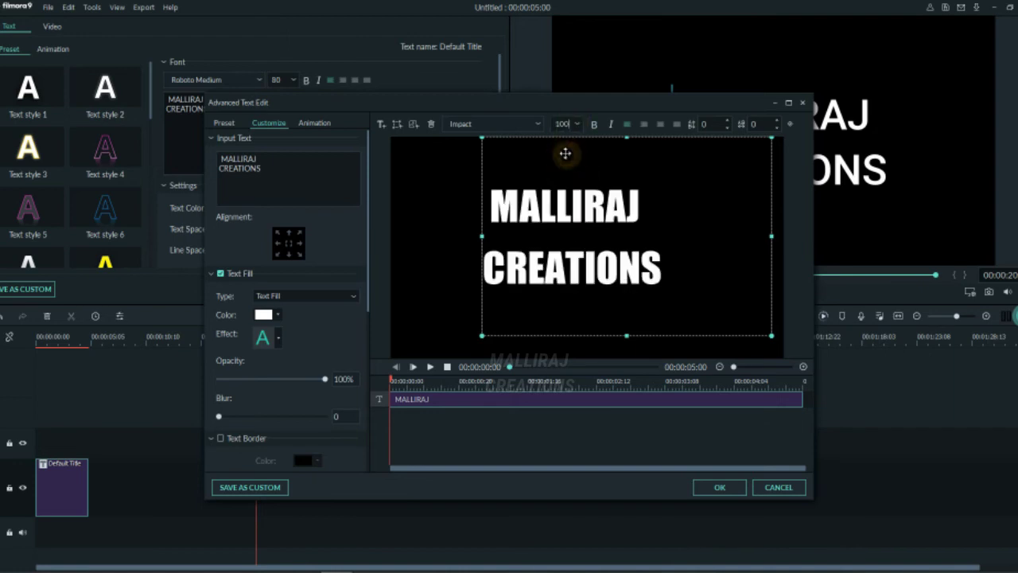
left_click(580, 124)
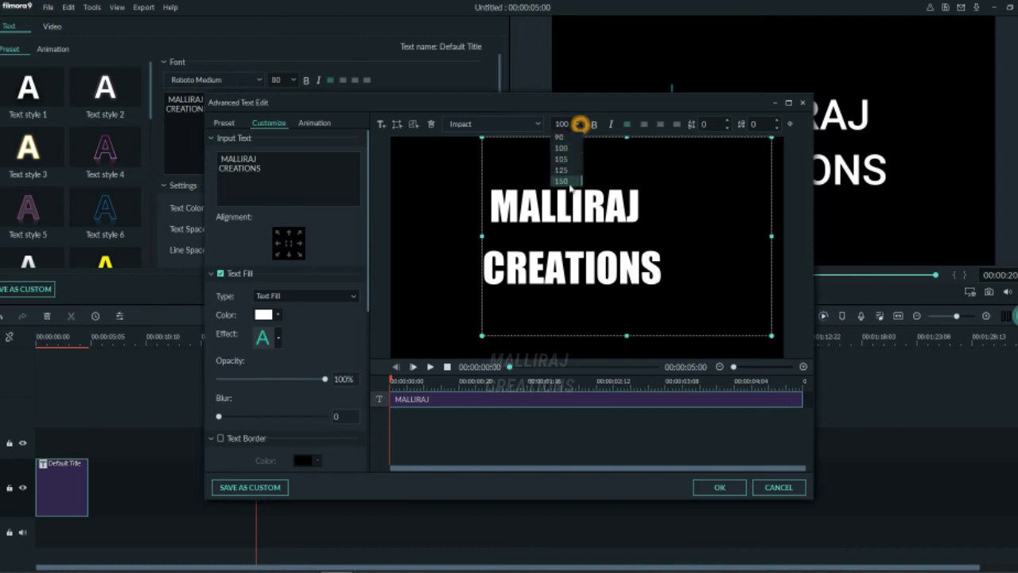
left_click(566, 182)
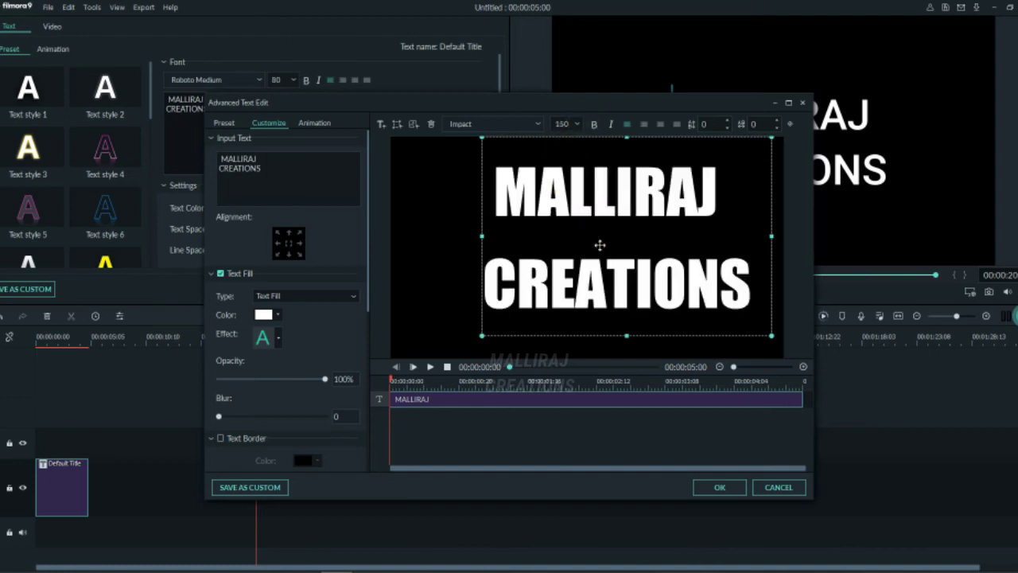
left_click(734, 486)
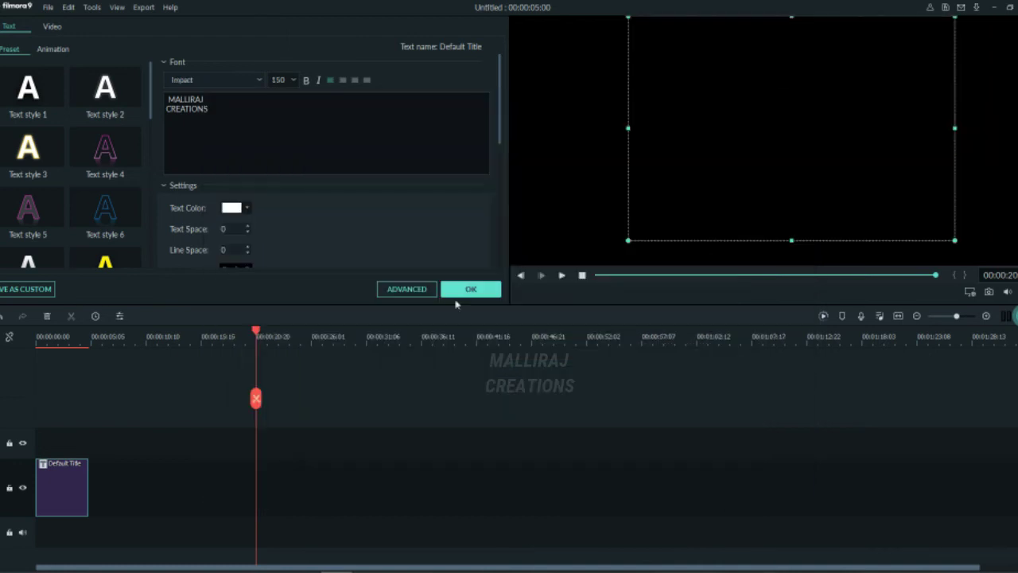
left_click(483, 290)
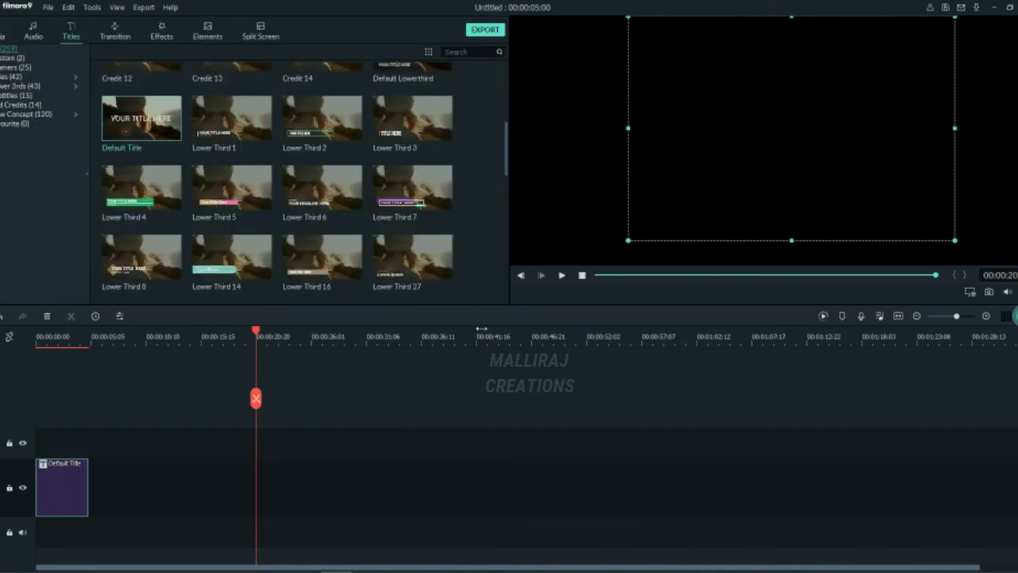
Reopen the title's advanced text editor, apply the String Blur animation to the text, and accept the change.
left_click(58, 342)
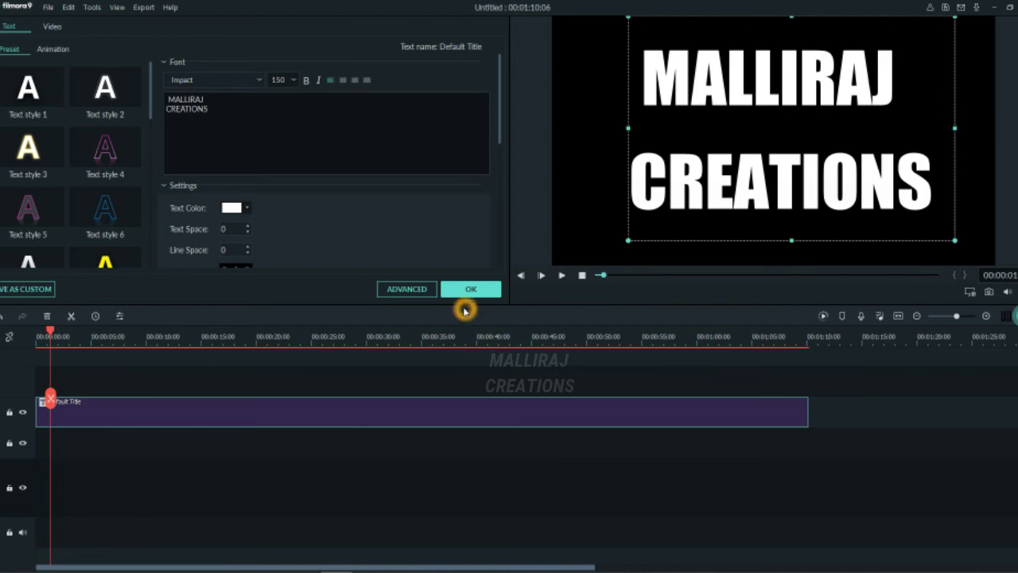
left_click(416, 290)
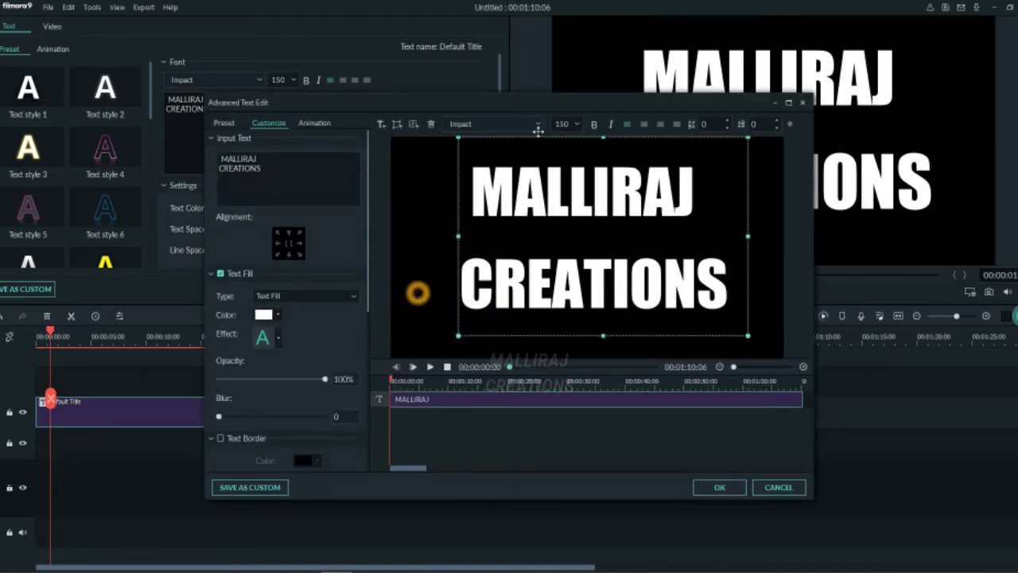
left_click(305, 124)
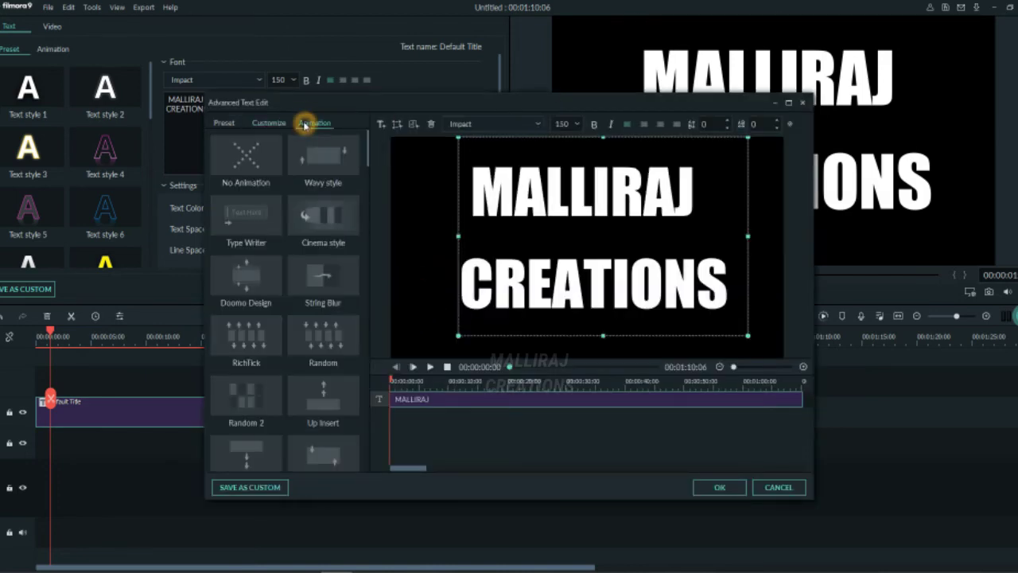
double_click(261, 226)
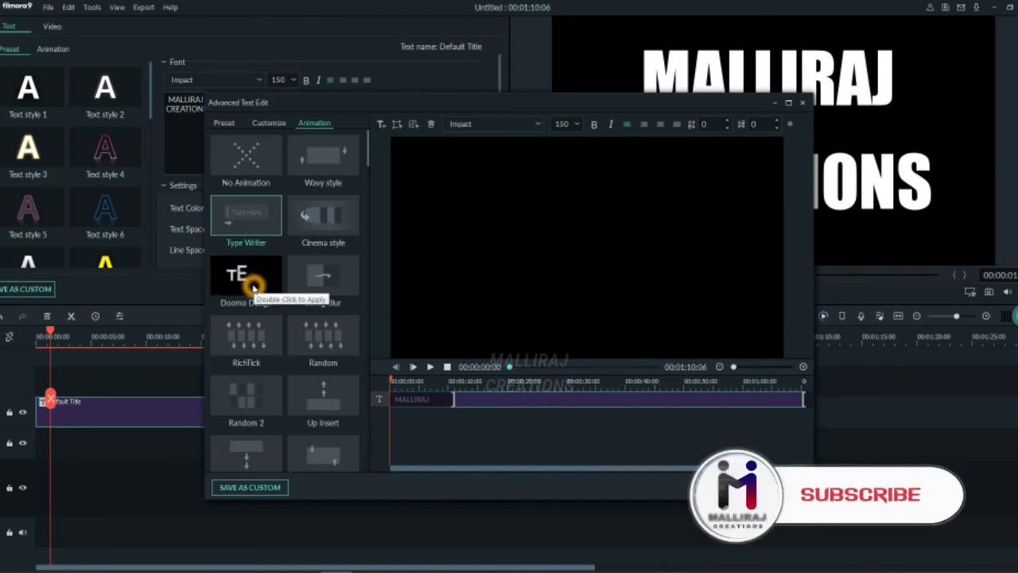
double_click(323, 289)
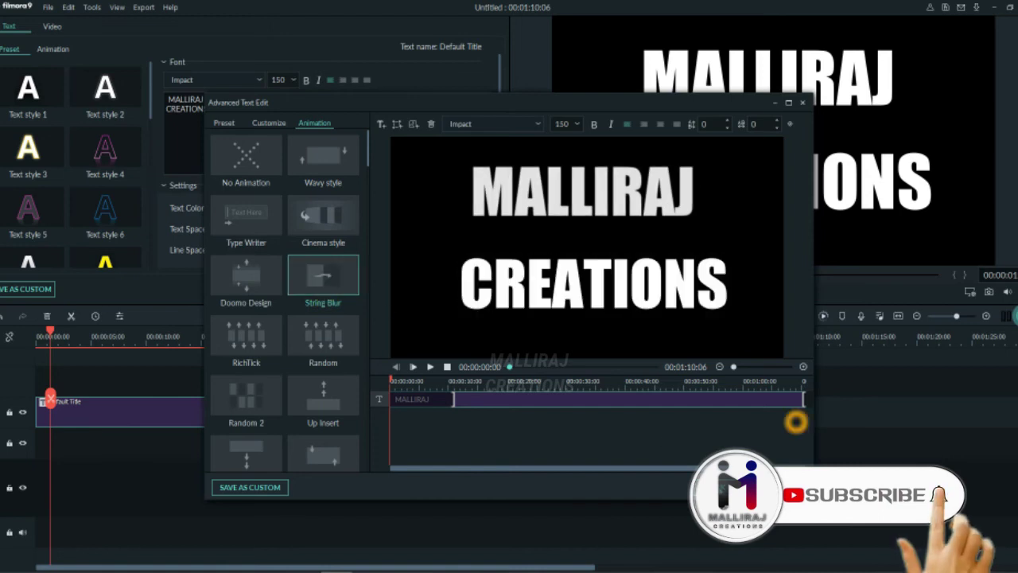
key("Return")
left_click(528, 331)
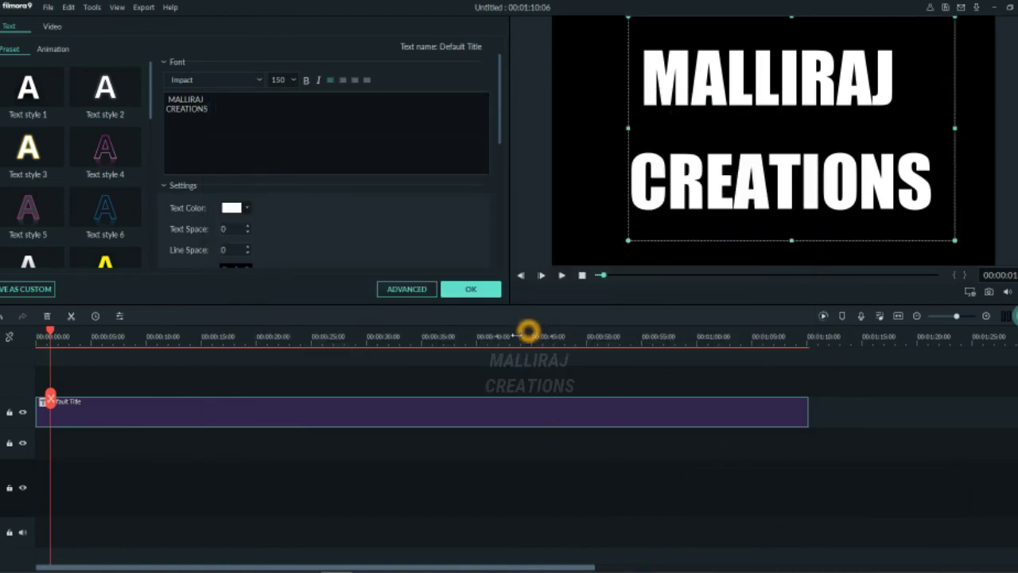
Split the title clip at 00:00:32:17, delete the part after the split, and close the title editor.
left_click(396, 338)
left_click(404, 409)
left_click(398, 400)
key("Delete")
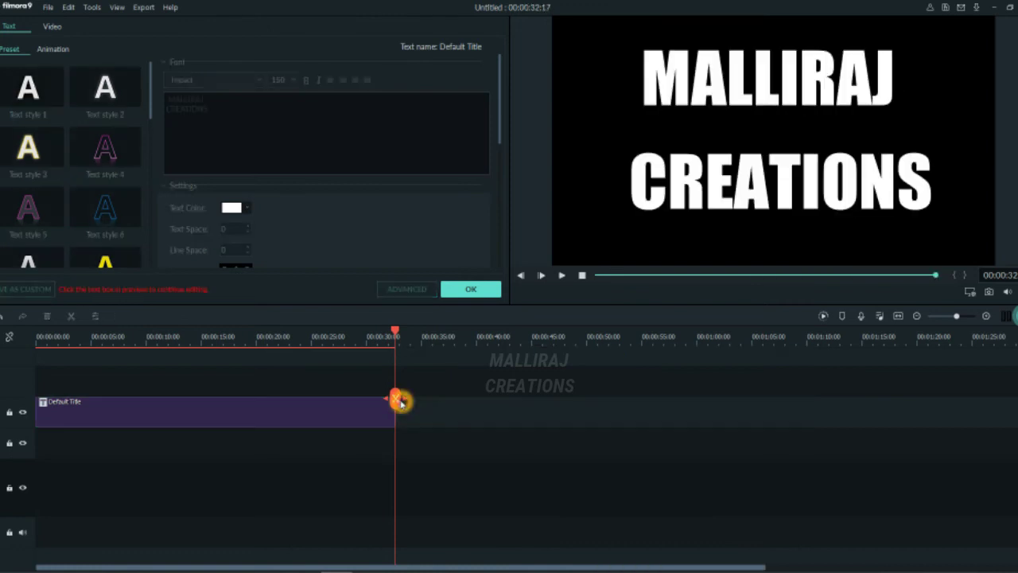
left_click(464, 287)
left_click(289, 427)
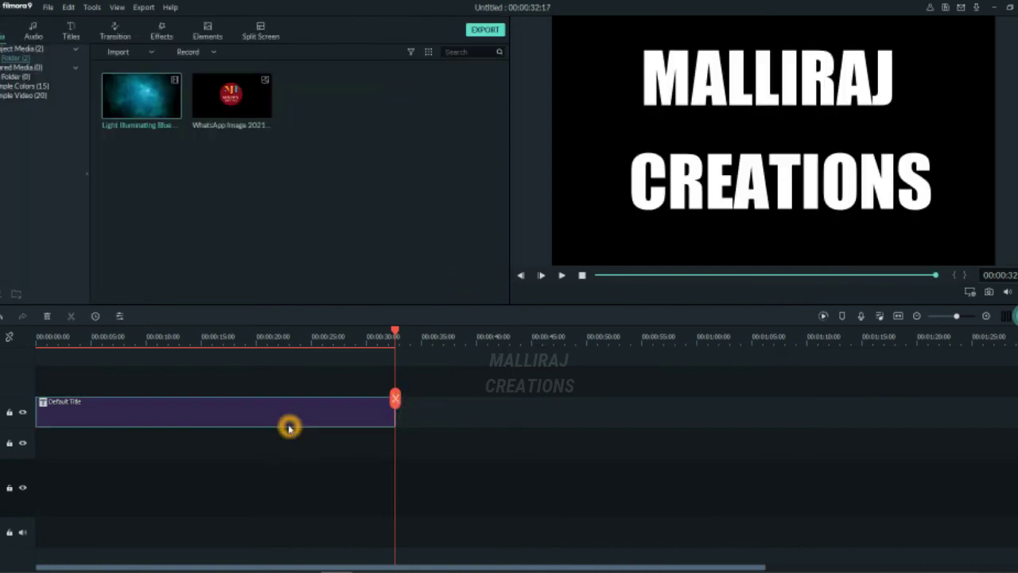
Export the title clip as an MP4 file named MALLI and close the export dialog.
left_click(493, 29)
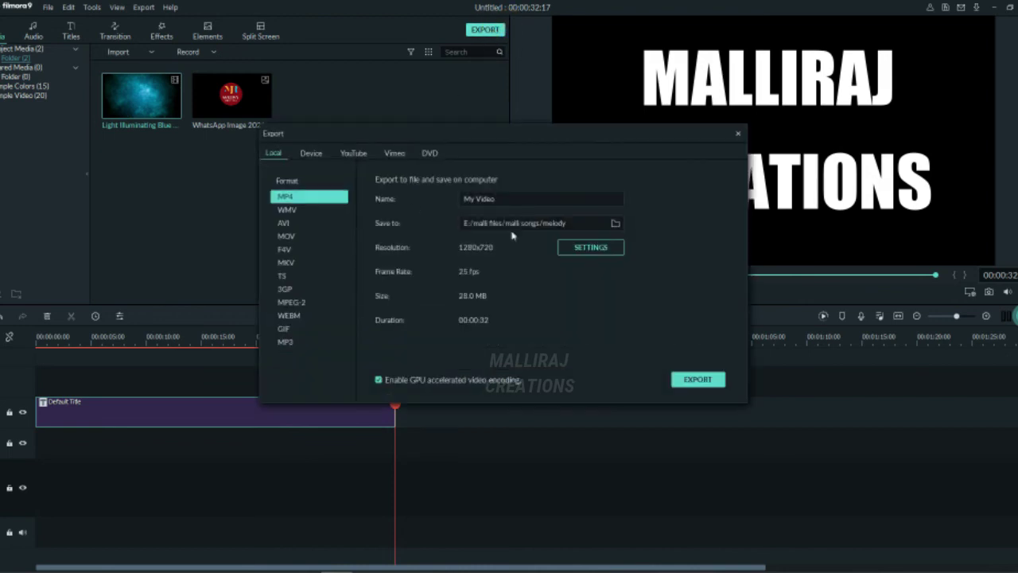
left_click(518, 202)
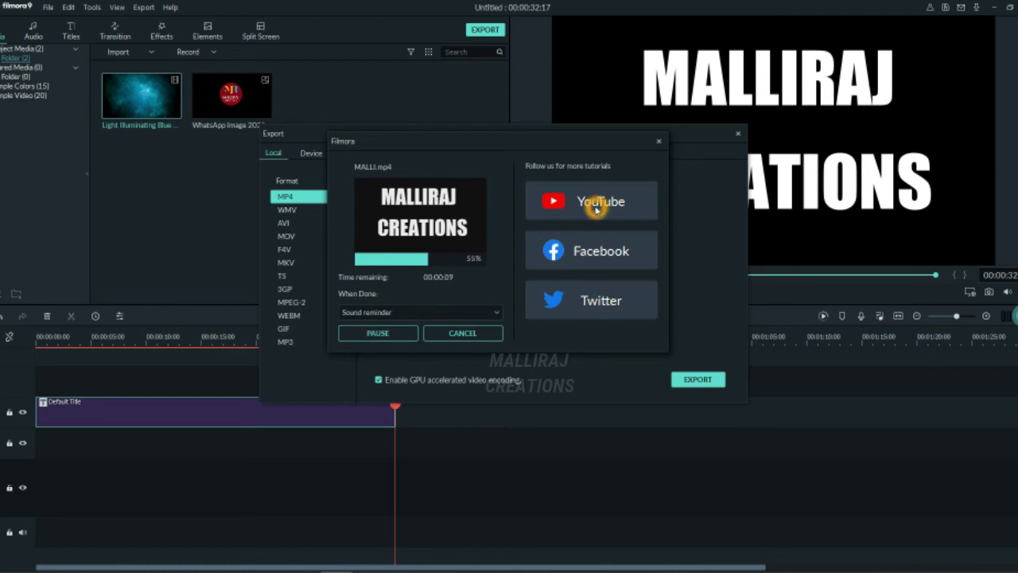
left_click(591, 323)
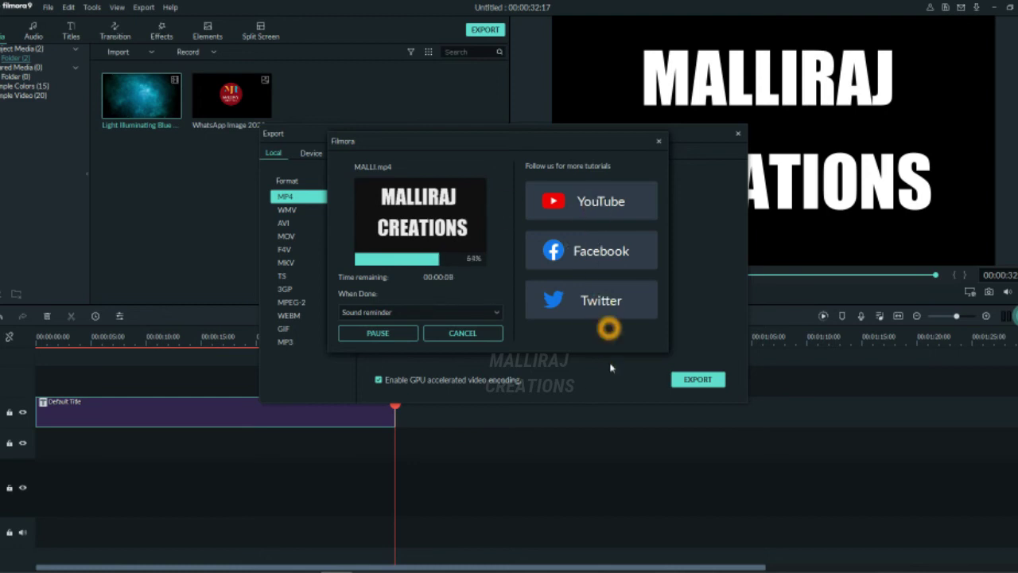
left_click(519, 380)
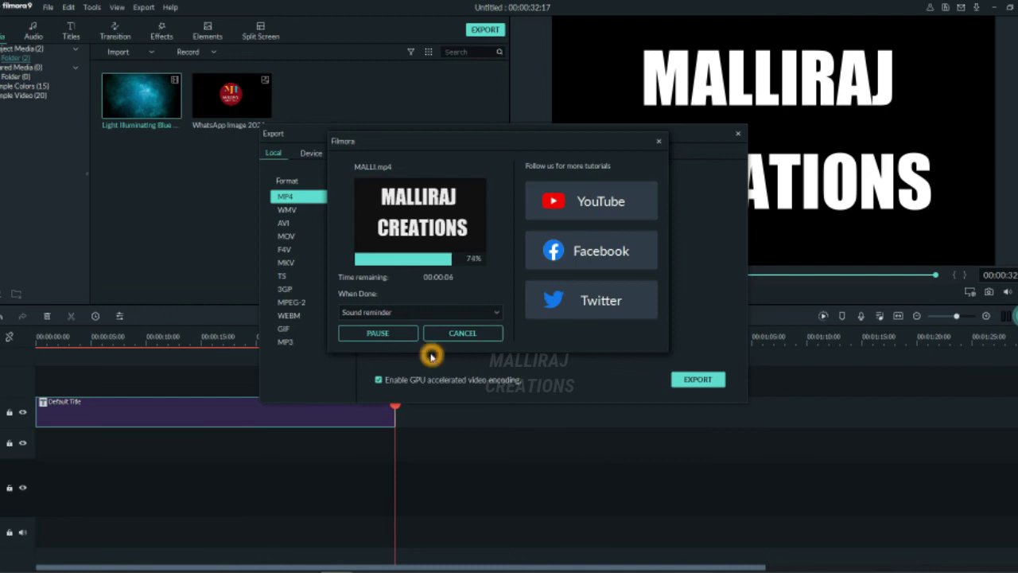
left_click(384, 334)
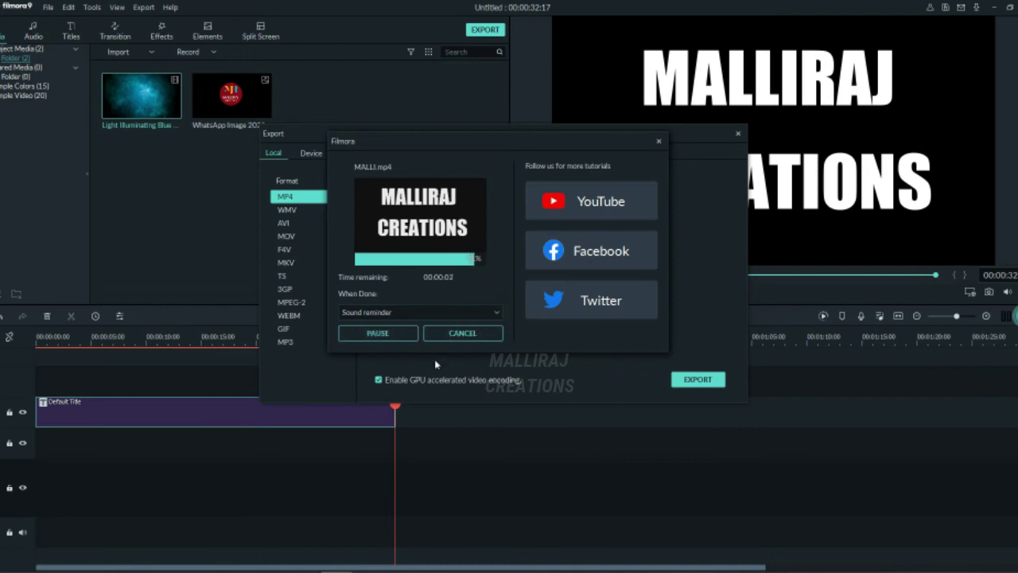
left_click(402, 387)
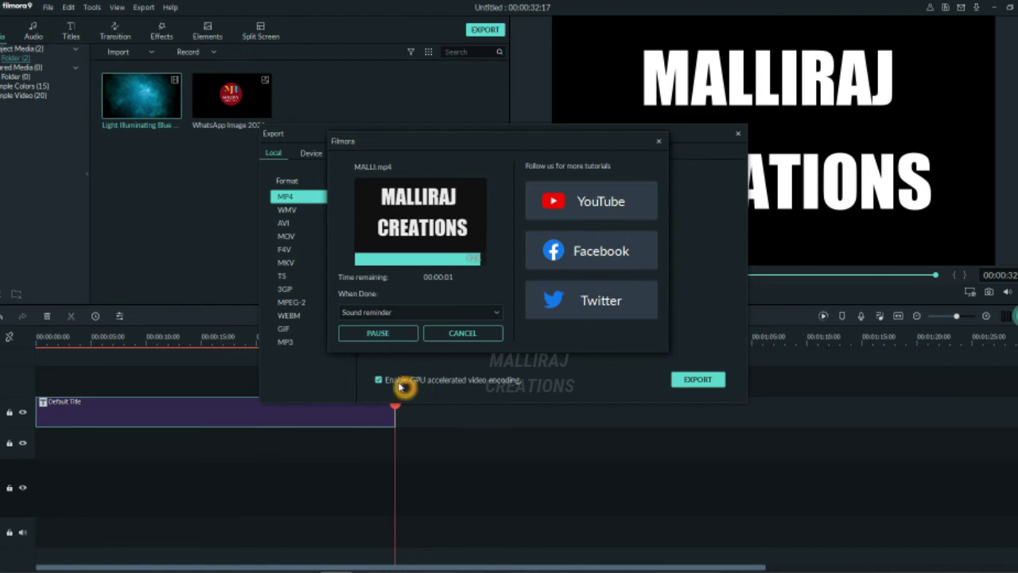
left_click(382, 330)
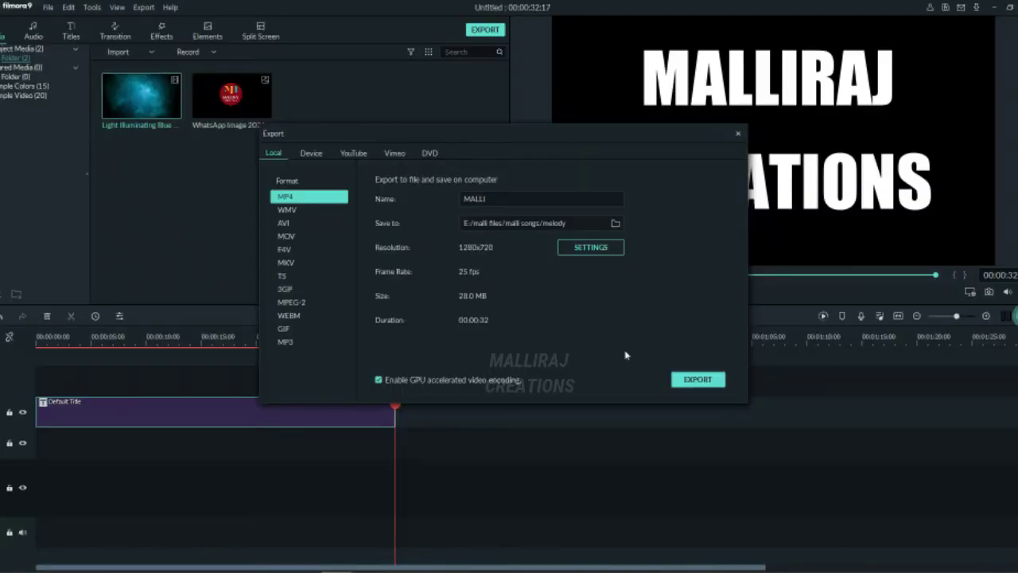
left_click(737, 133)
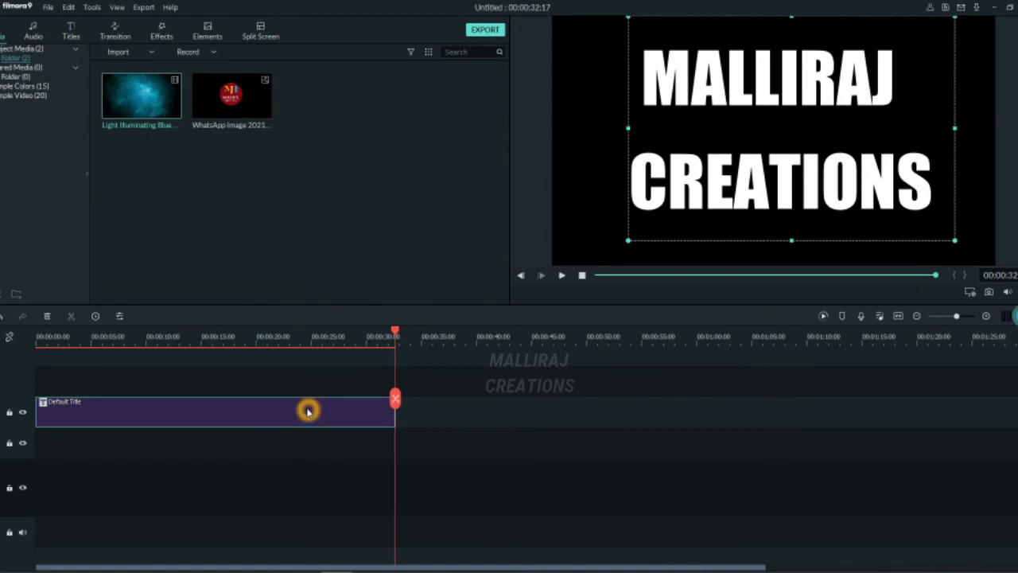
Delete the title clip from the timeline and import the MALLI video from the malli files/malli songs/melody folder on drive E.
key("Delete")
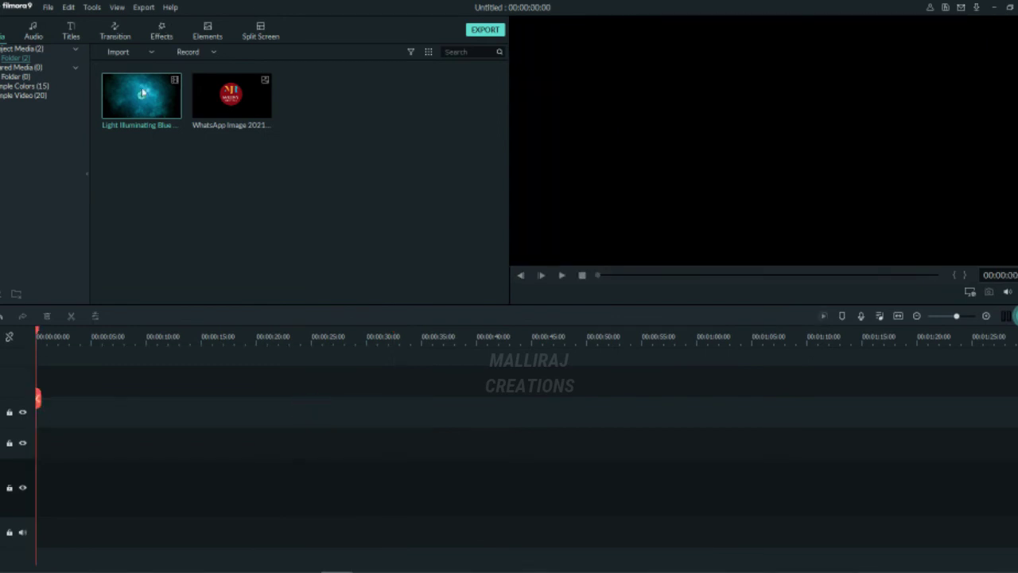
left_click(124, 53)
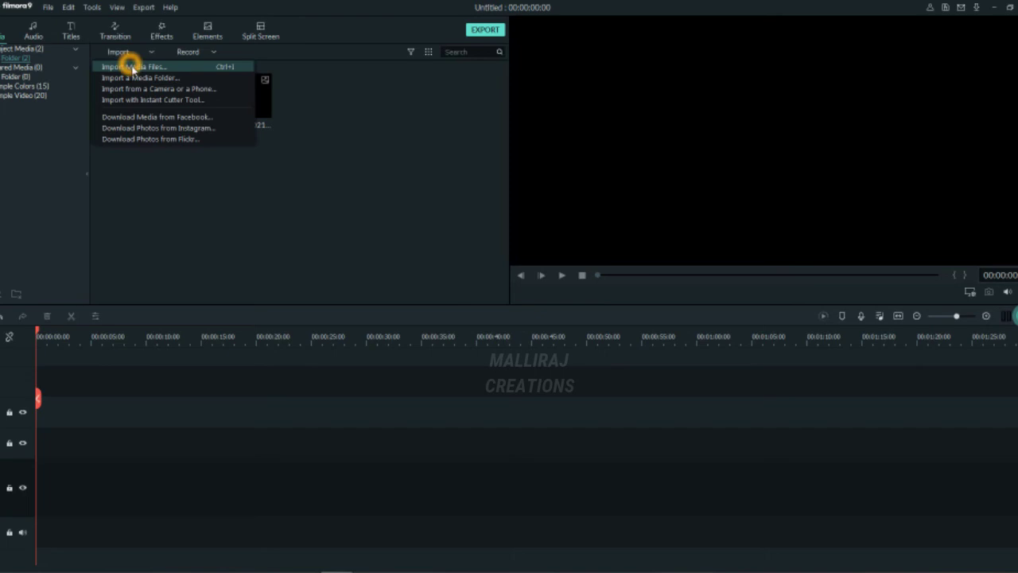
left_click(134, 66)
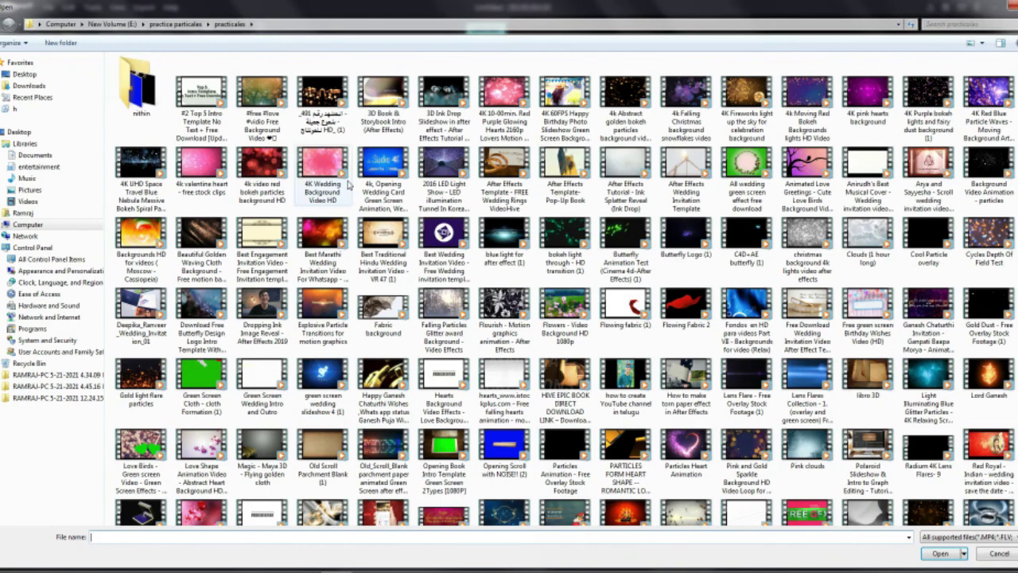
left_click(118, 24)
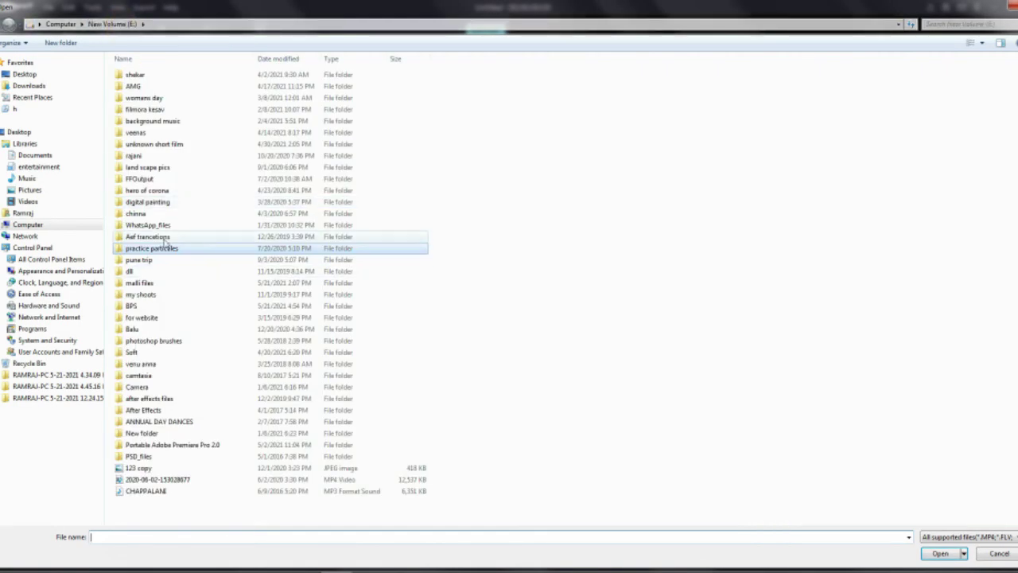
double_click(168, 288)
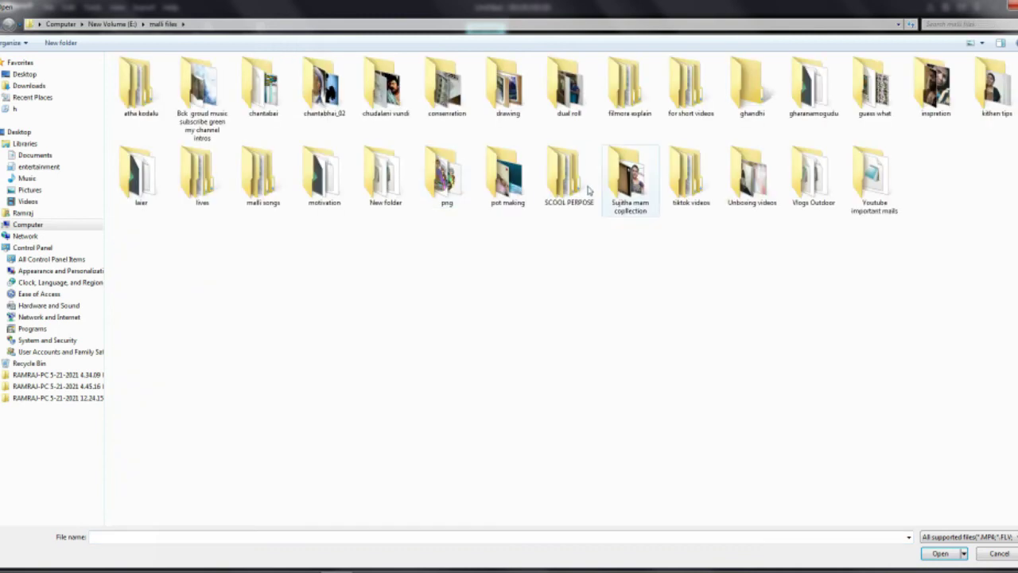
double_click(243, 200)
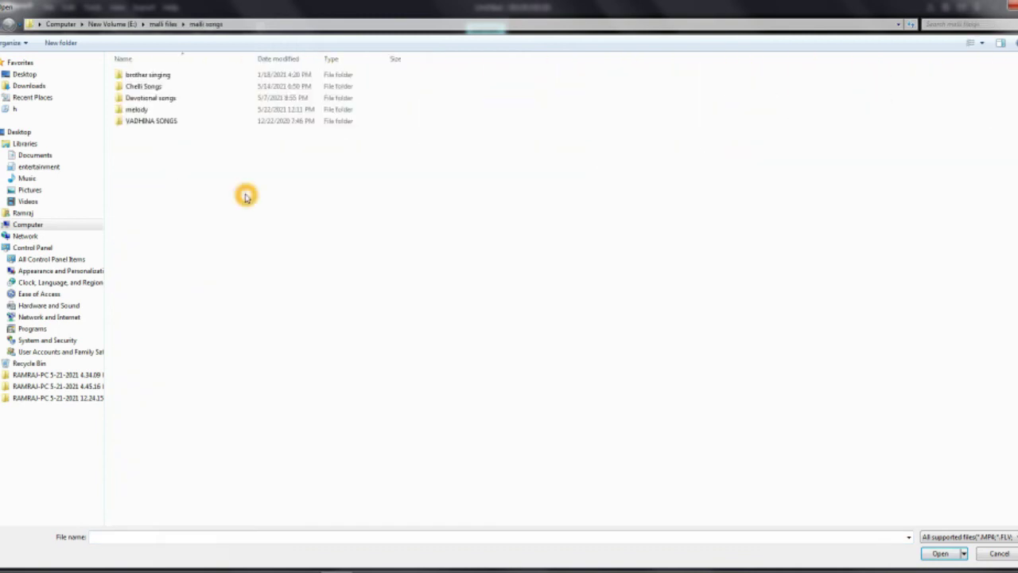
double_click(166, 114)
left_click(506, 185)
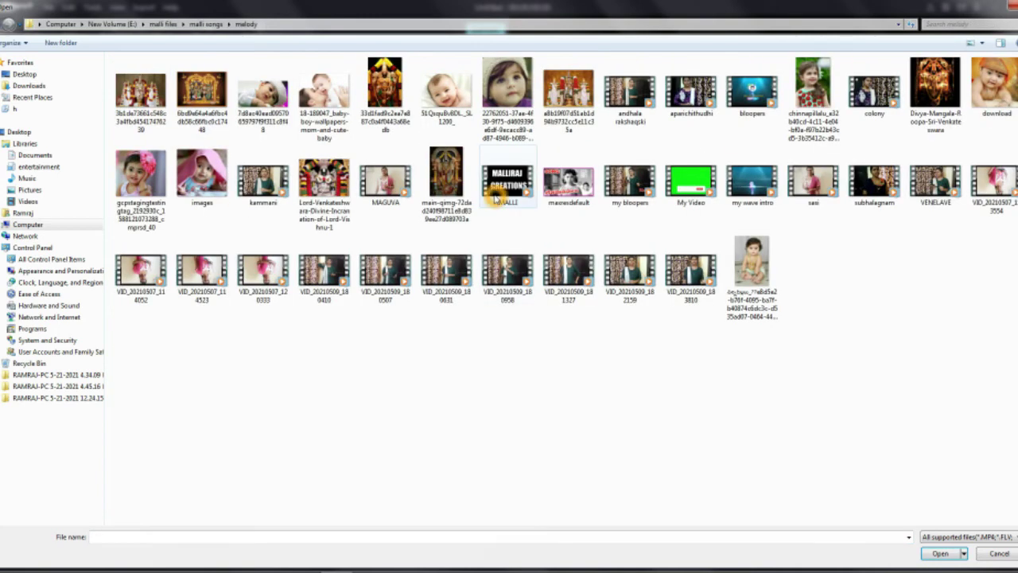
left_click(937, 552)
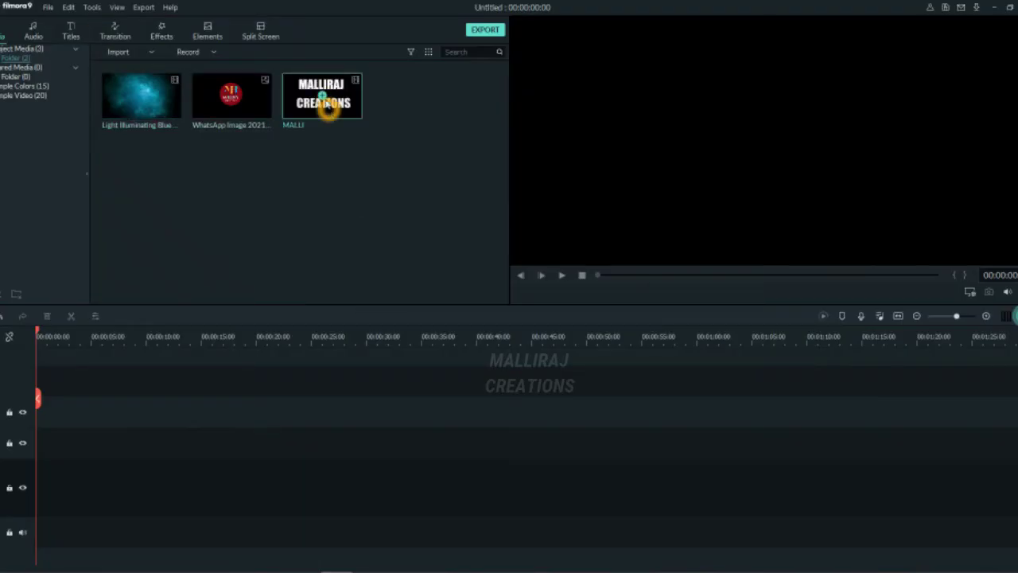
Place the MALLI clip at the start of the timeline and move it up to the second video track.
left_click(323, 99)
left_click(188, 503)
left_click(222, 468)
left_click(325, 94)
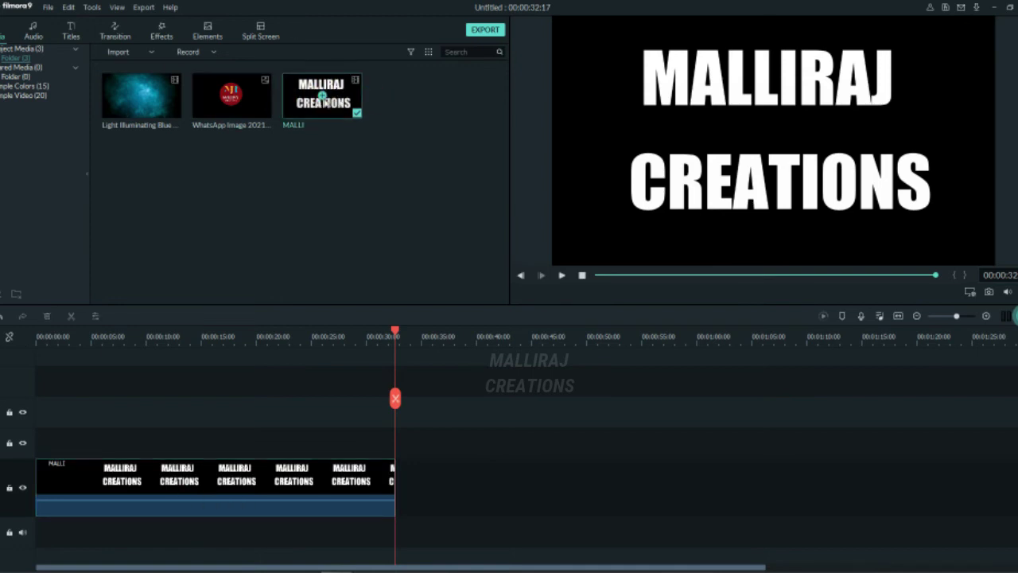
left_click(205, 537)
left_click(216, 497)
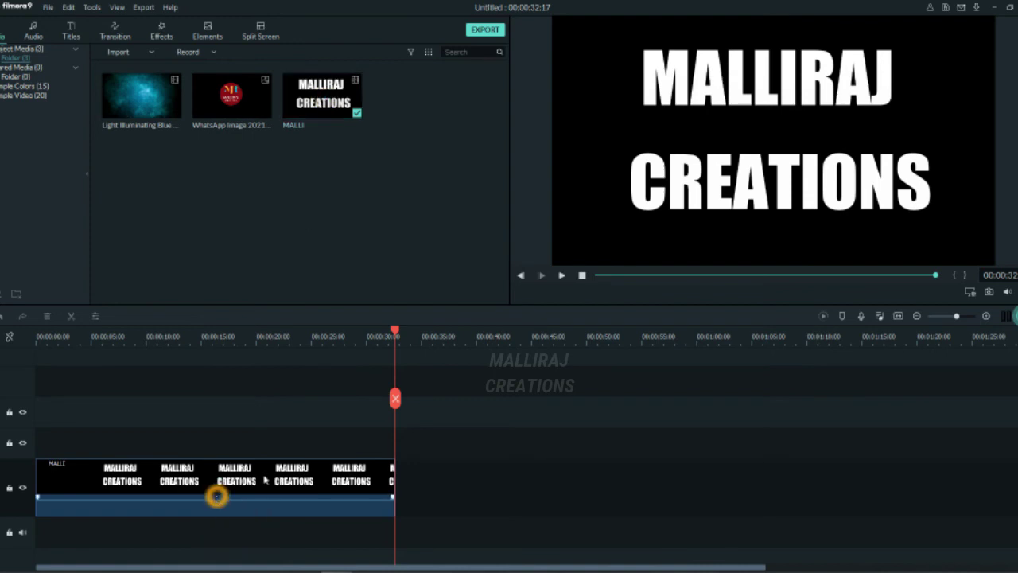
left_click_drag(265, 479, 251, 450)
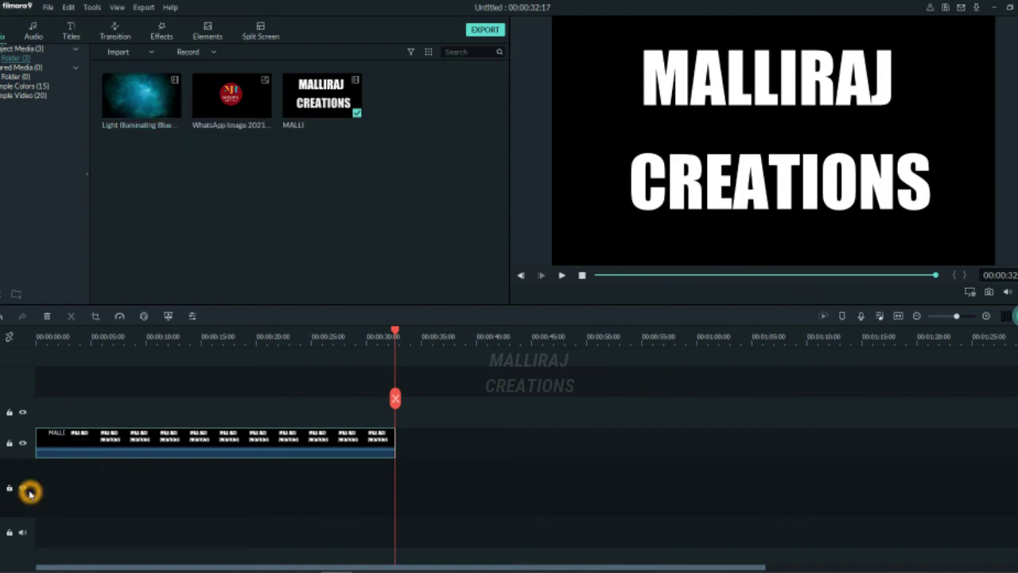
Add the blue glitter particles video beneath the MALLI clip, split it at 00:00:32:17, and delete the part after the split.
left_click_drag(159, 109, 16, 509)
mouse_move(394, 398)
left_mouse_down()
mouse_move(405, 427)
mouse_move(389, 390)
left_mouse_up()
left_click(394, 398)
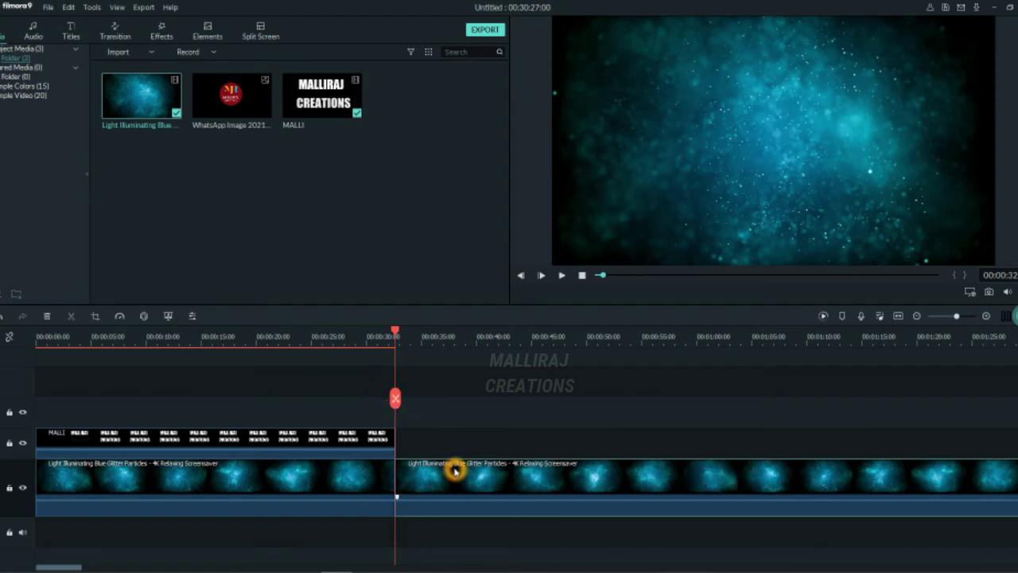
key("Delete")
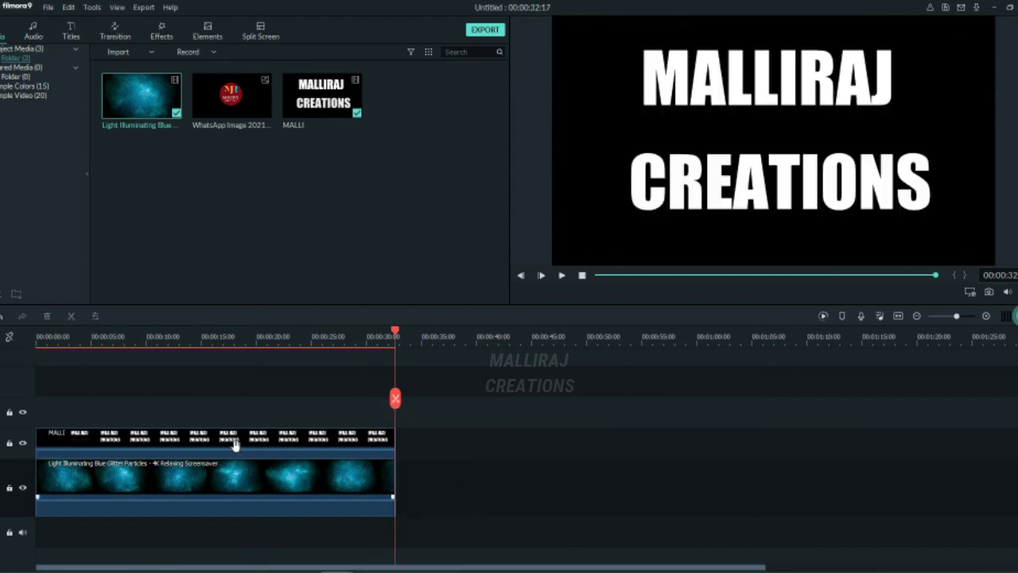
Set the blue particles clip's blending mode to Multiply and place it on the track above the MALLI clip.
left_click(272, 338)
double_click(303, 482)
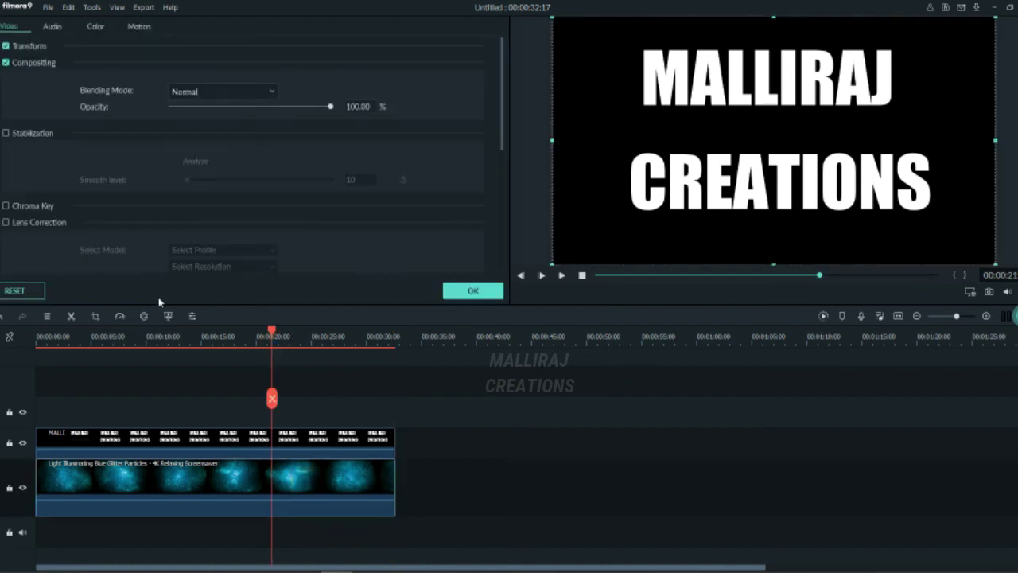
left_click(6, 62)
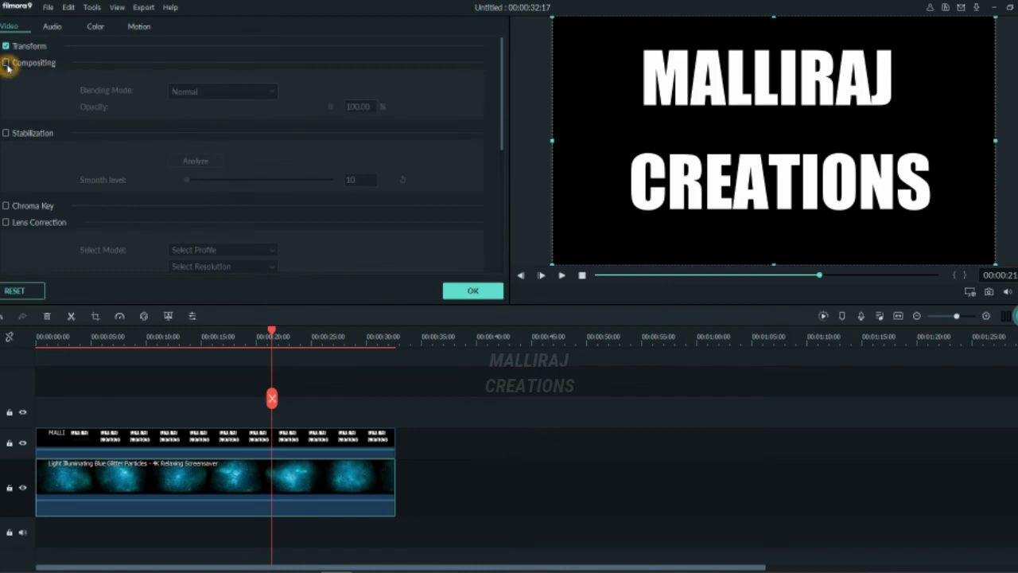
left_click(5, 64)
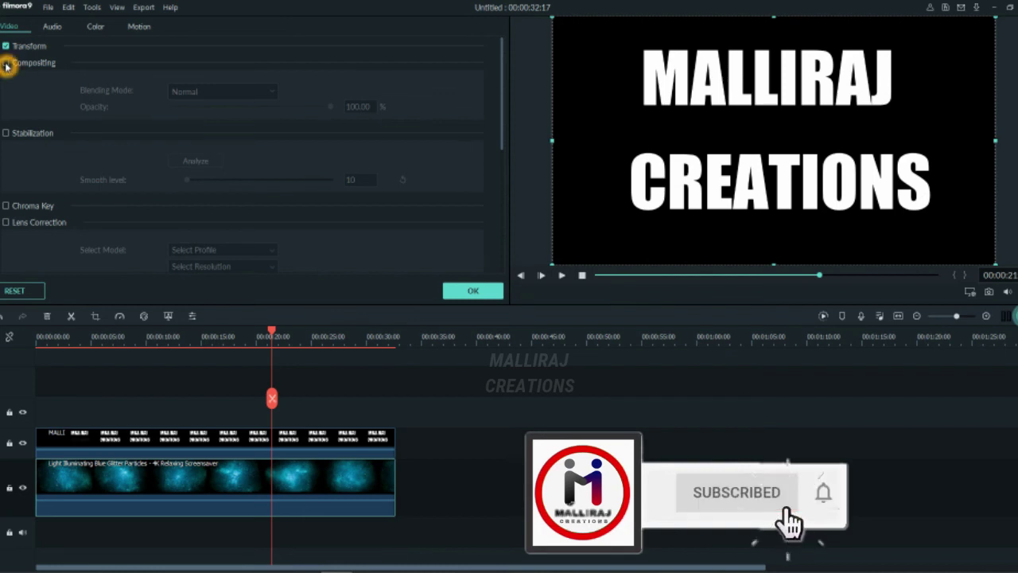
left_click(272, 91)
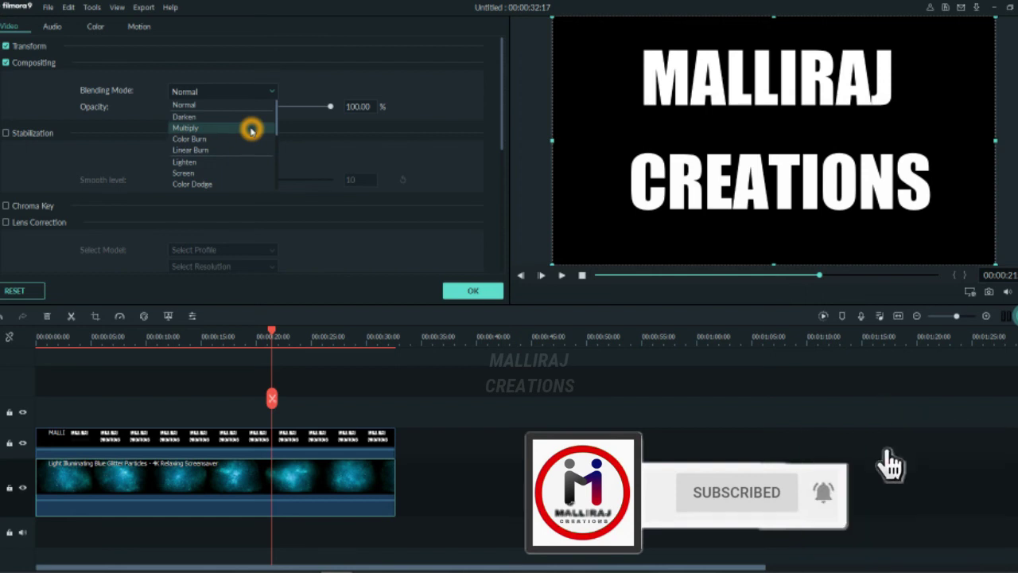
left_click(251, 129)
left_click(473, 290)
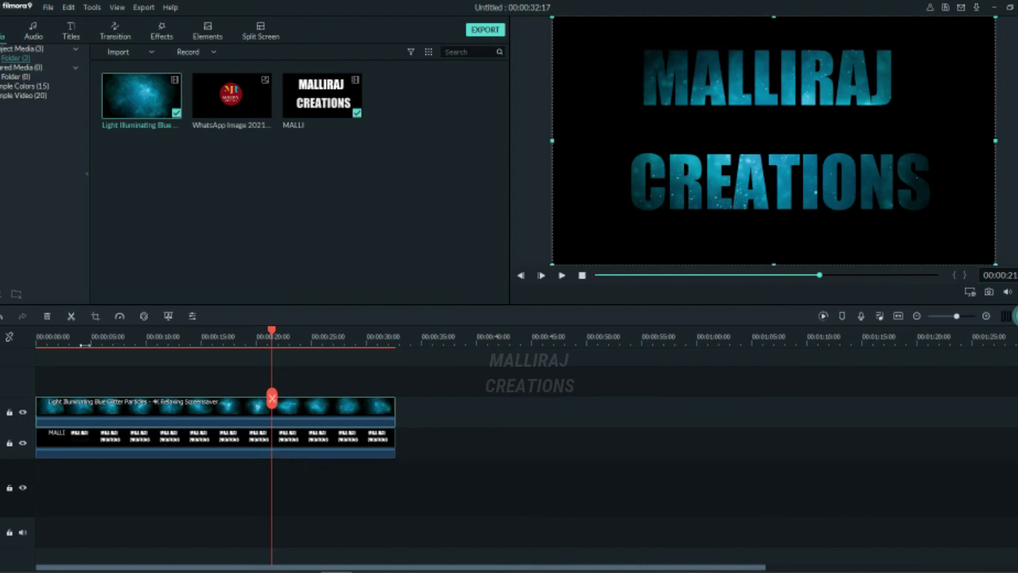
Return the playhead to the start, add the Bar transition to the beginning of the MALLI clip, and preview it.
left_click(47, 338)
left_click(50, 335)
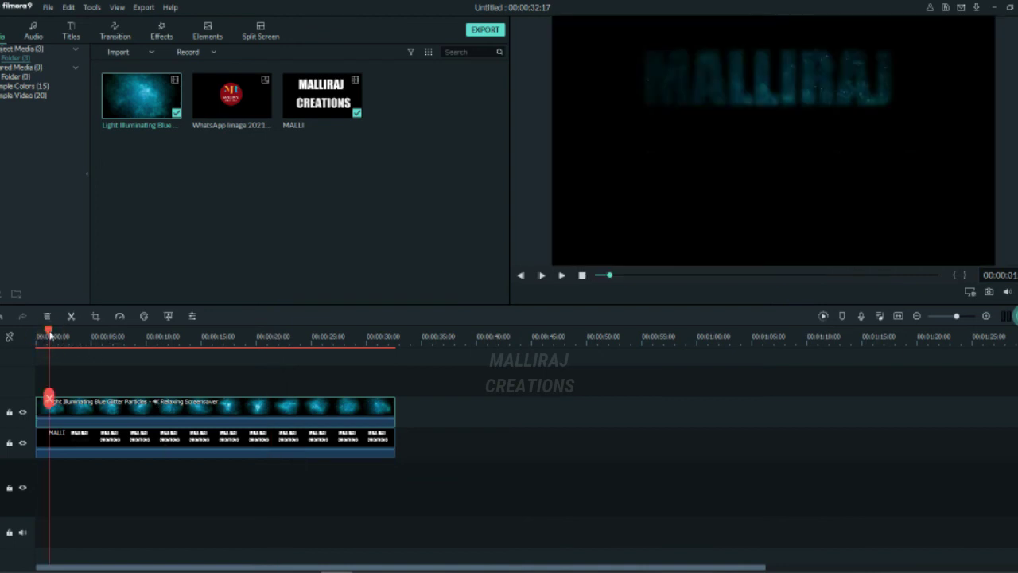
left_click_drag(51, 335, 36, 335)
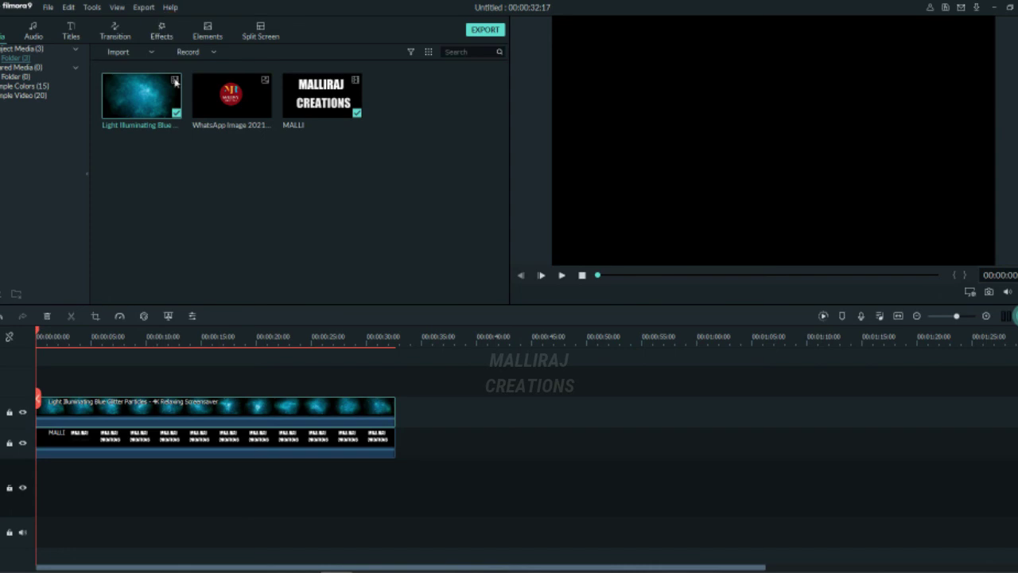
left_click(162, 34)
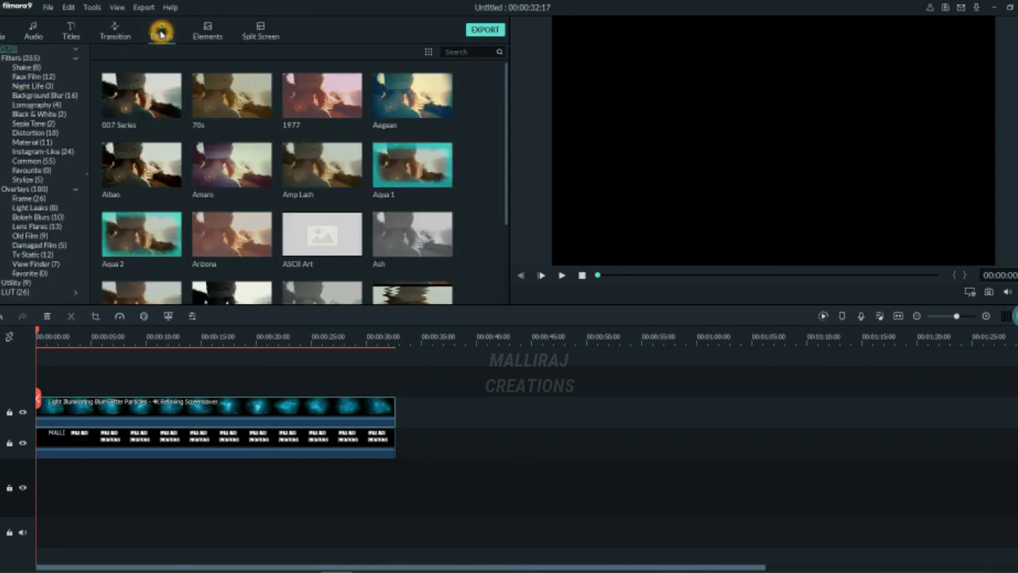
left_click(113, 35)
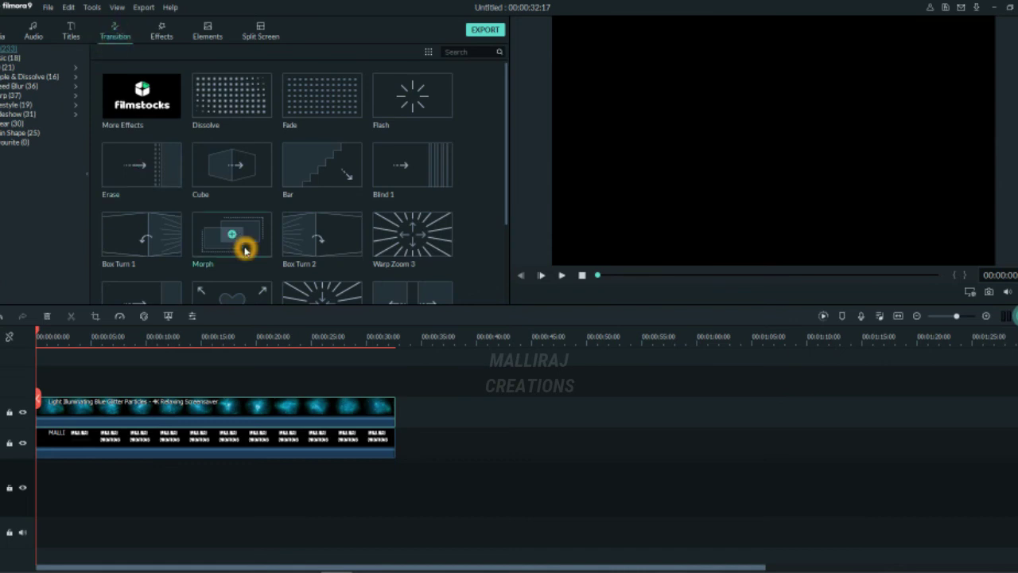
left_click_drag(335, 183, 57, 441)
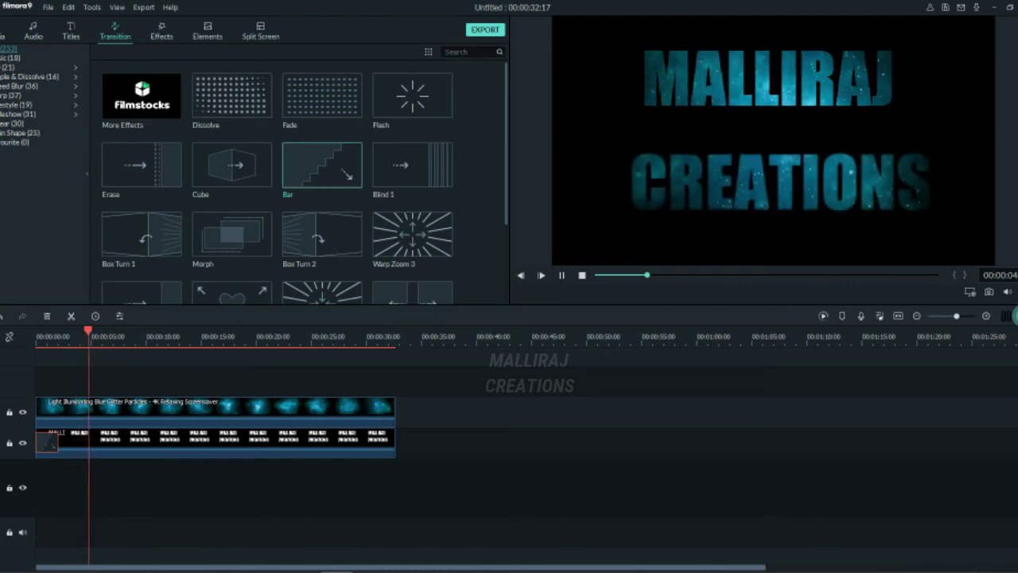
left_click(358, 494)
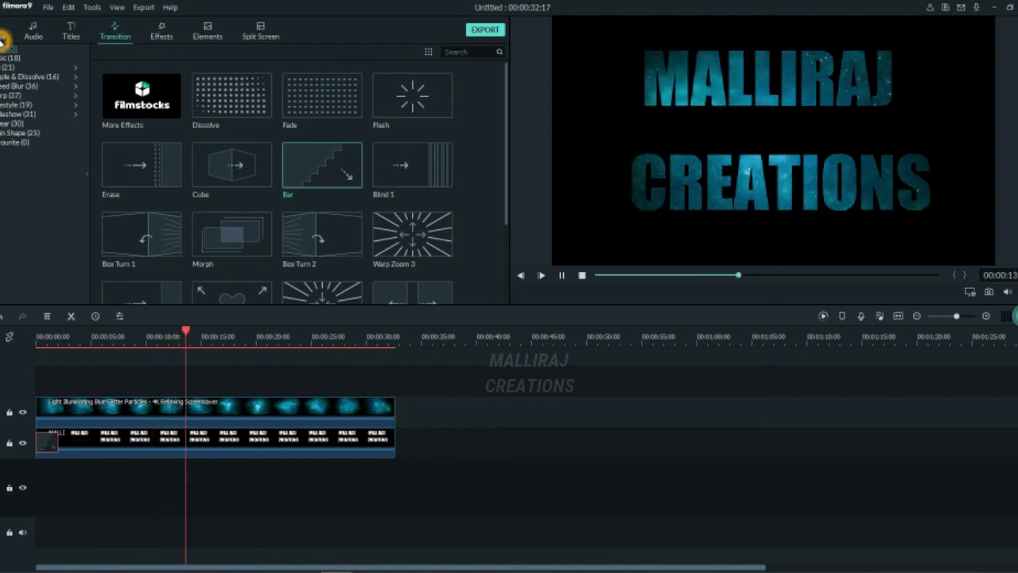
Split both the particles and MALLI clips at 00:00:15:21 and delete the parts after the split.
left_click(3, 36)
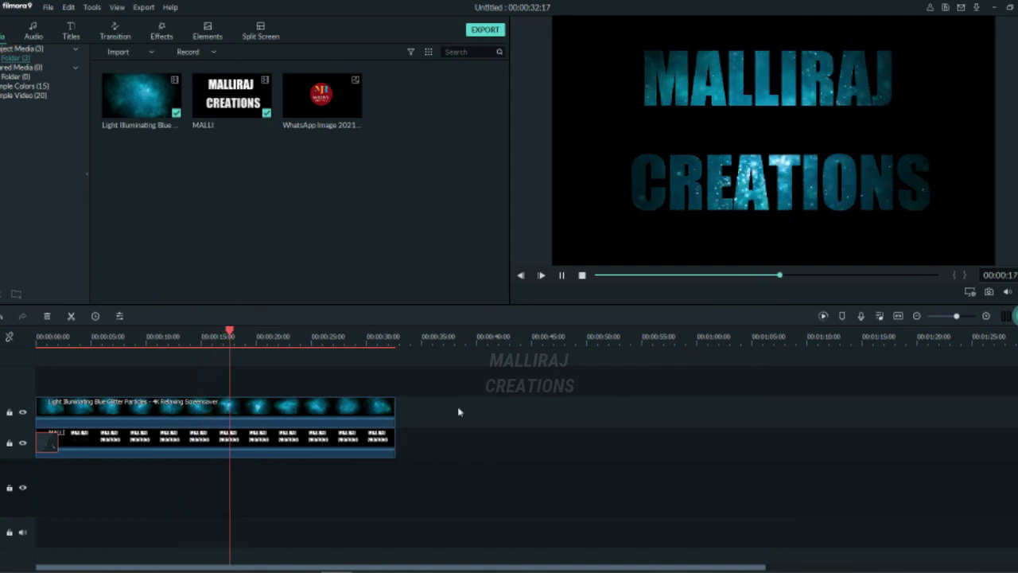
left_click(254, 335)
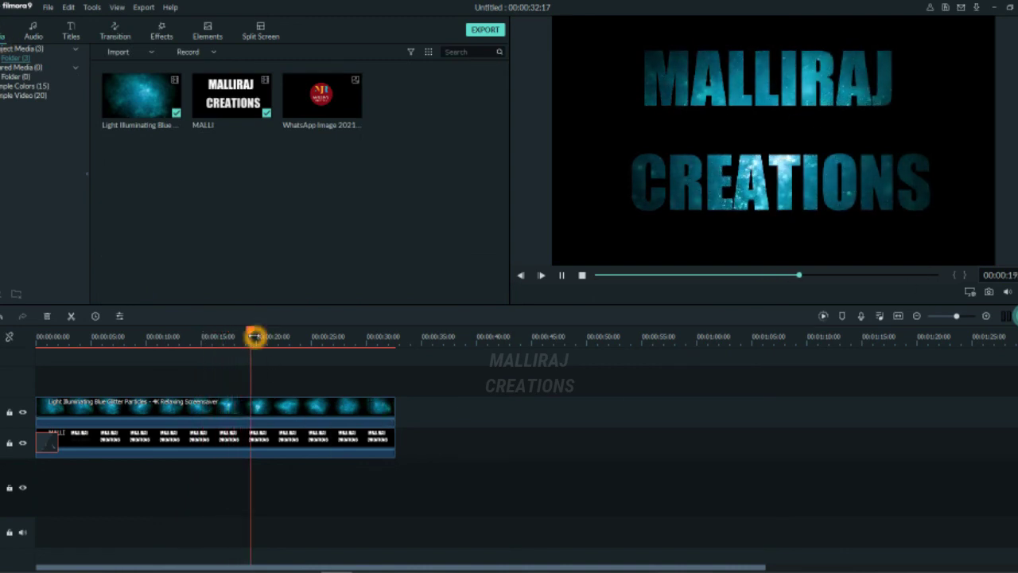
scroll(251, 332, "down", 1)
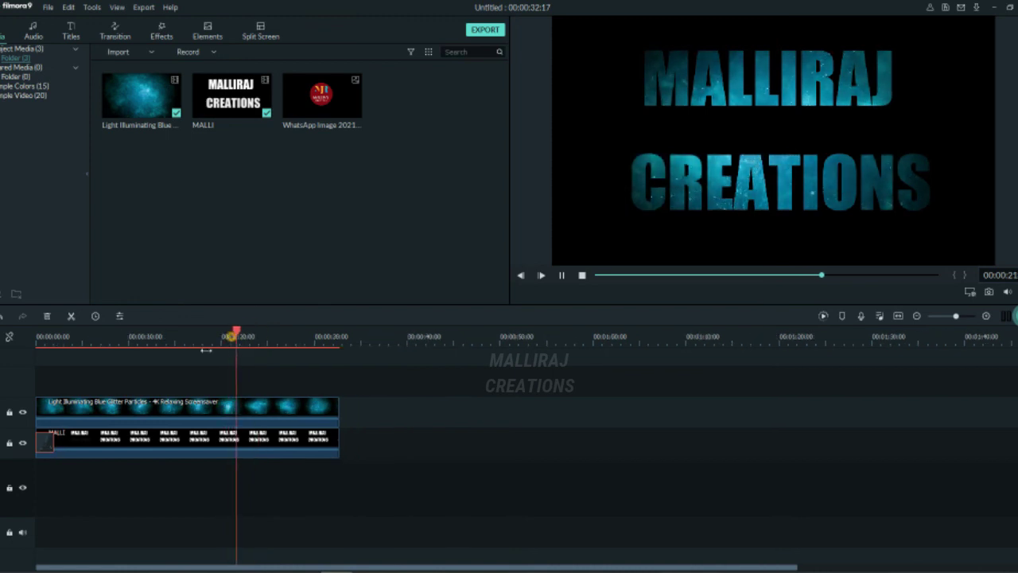
scroll(230, 333, "down", 1)
left_click(228, 483)
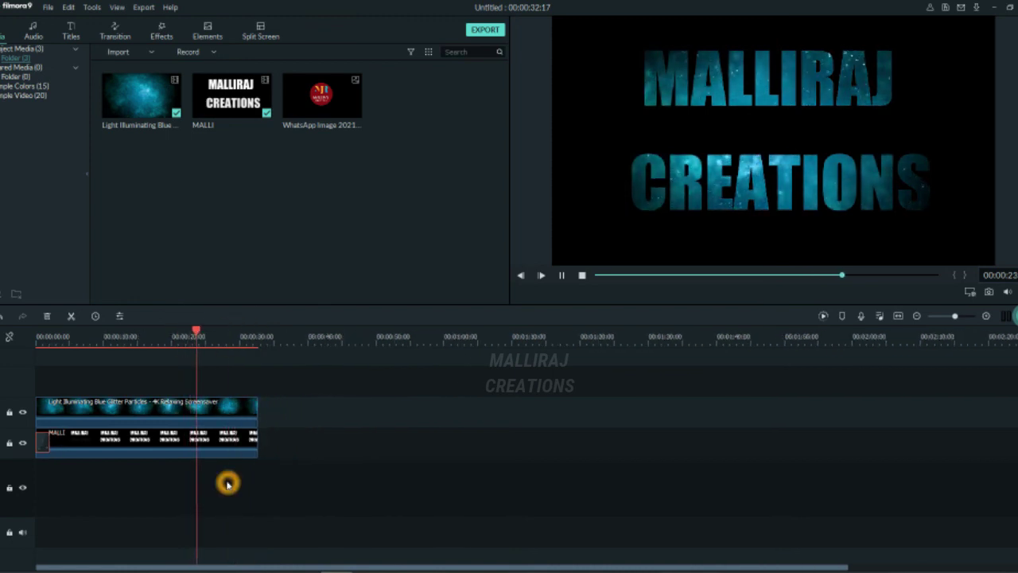
left_click_drag(204, 339, 144, 402)
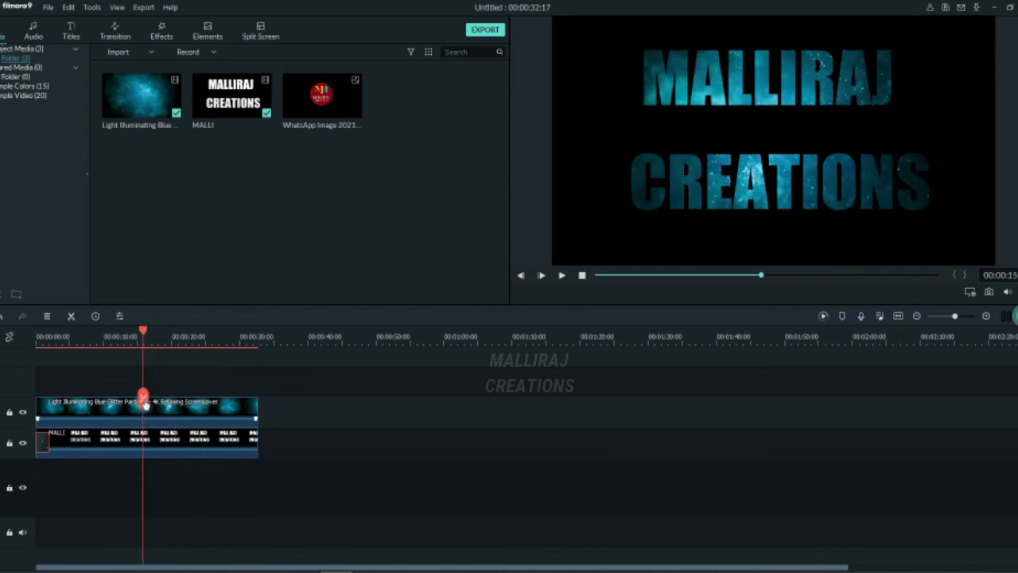
left_click(144, 399)
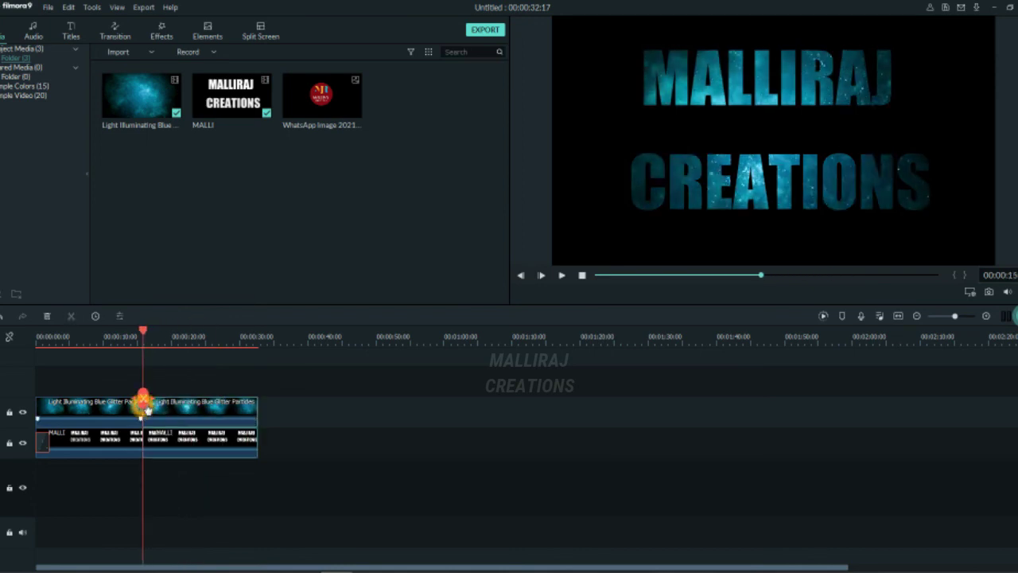
left_click(837, 416)
key("Delete")
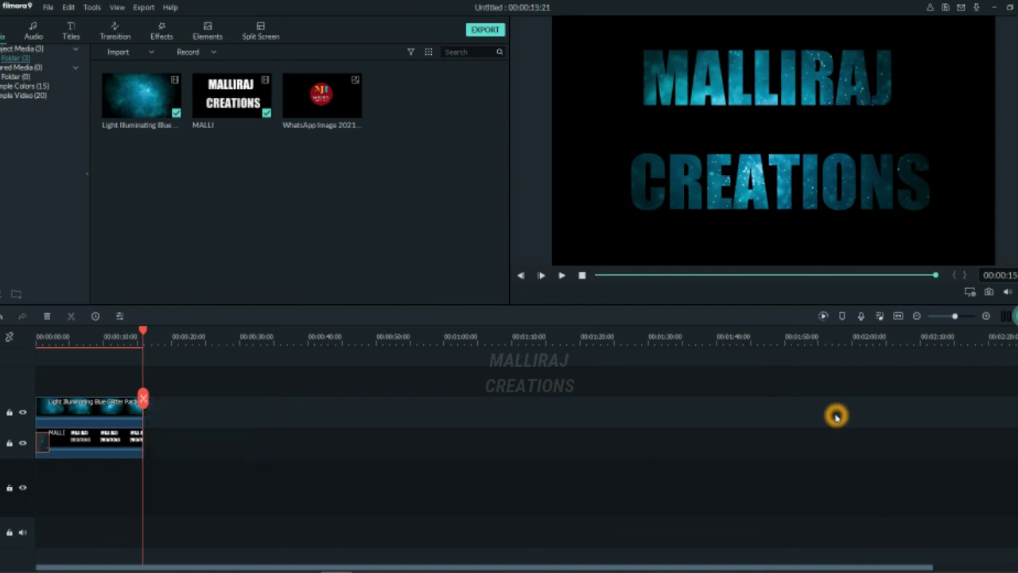
Play back the trimmed channel-name intro to check it.
left_click(139, 333)
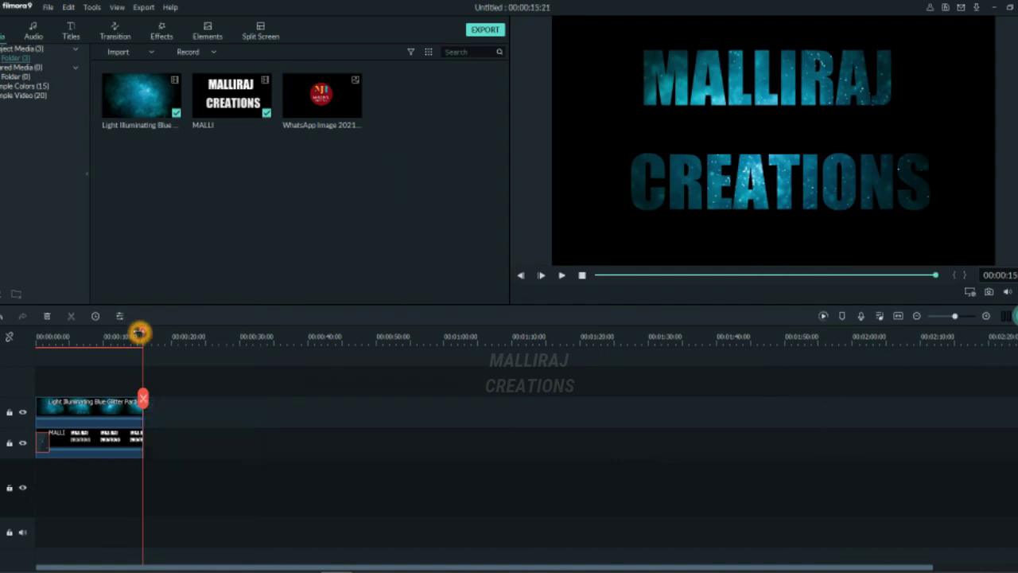
key("space")
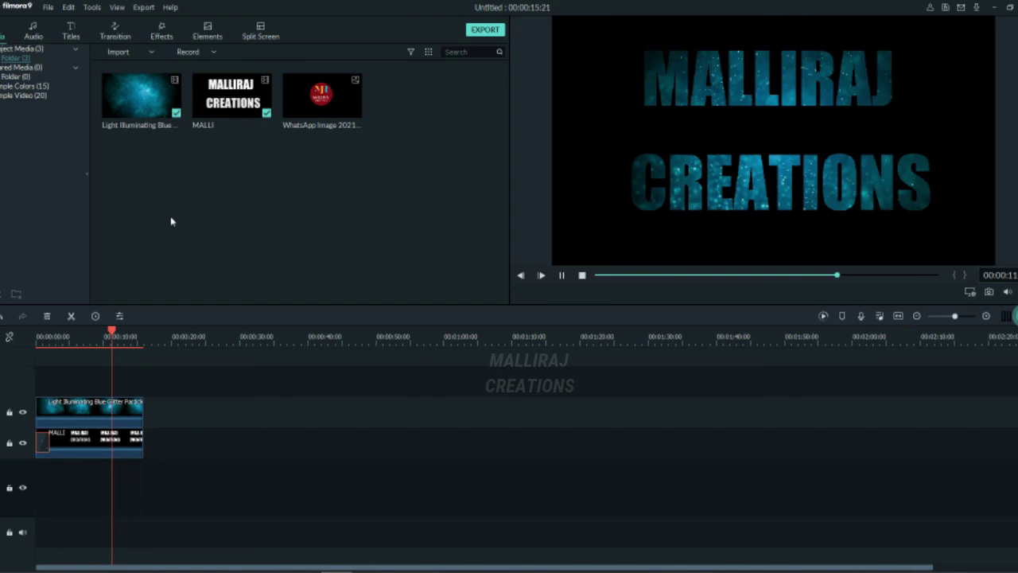
left_click(327, 197)
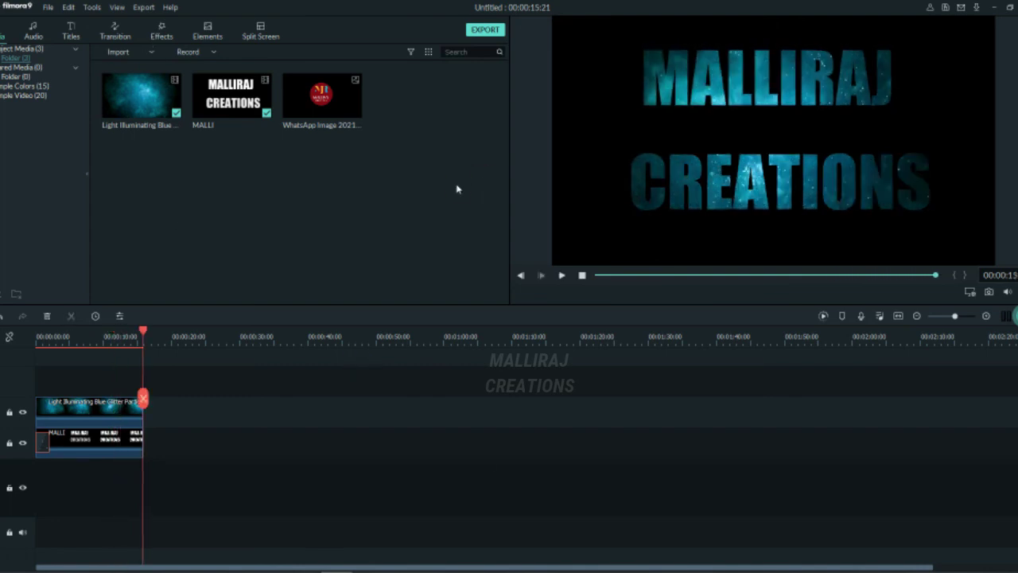
Start a local export of the finished intro and name the output video MALLI INTRO NEW.
left_click(896, 164)
left_click(495, 30)
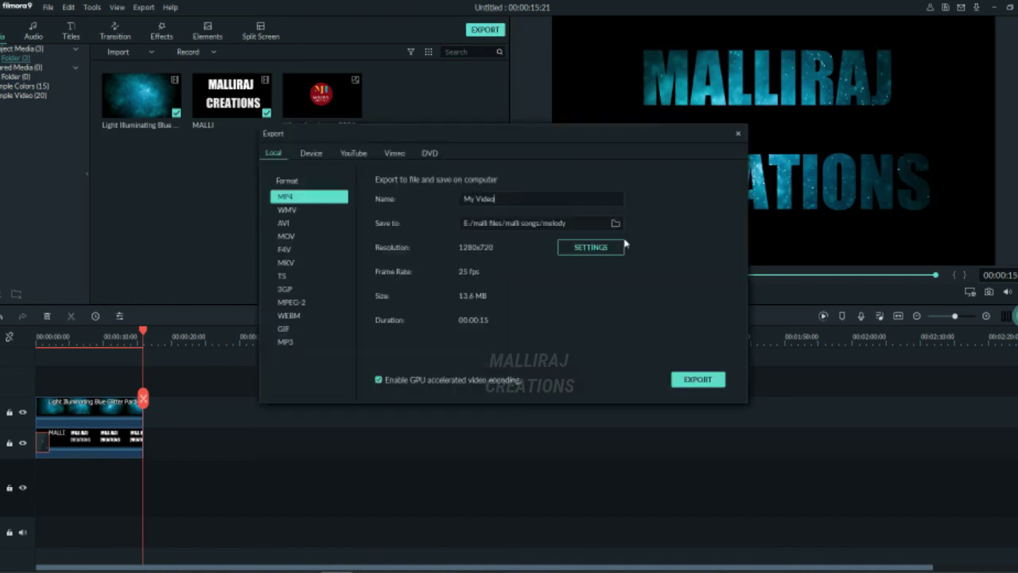
left_click(583, 222)
left_click(528, 204)
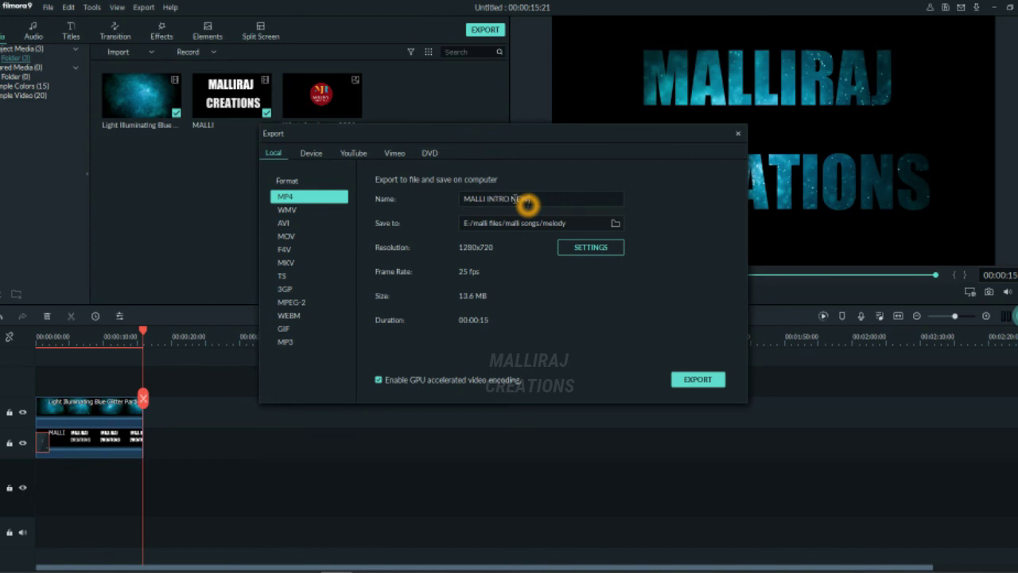
Set the save location to the DIFFERENT INTROS FINAL folder inside my channel intros, and export the video as MP4.
left_click(615, 223)
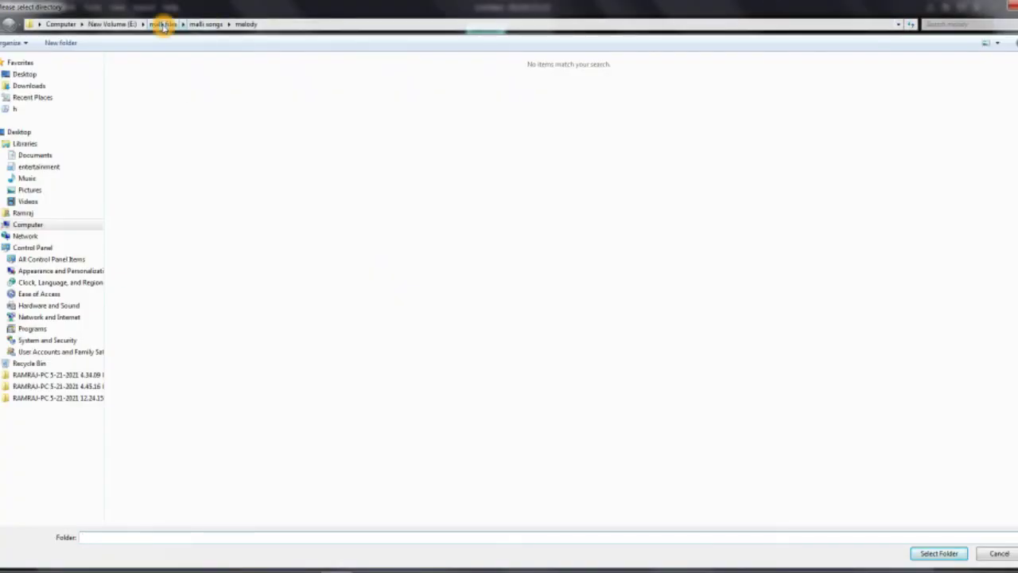
left_click(159, 24)
double_click(200, 115)
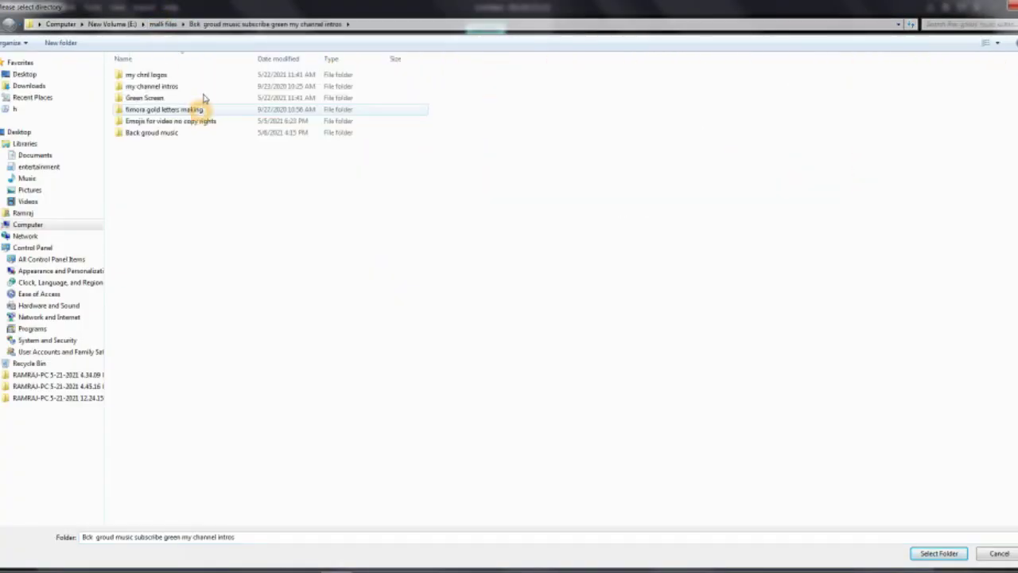
double_click(209, 85)
double_click(228, 75)
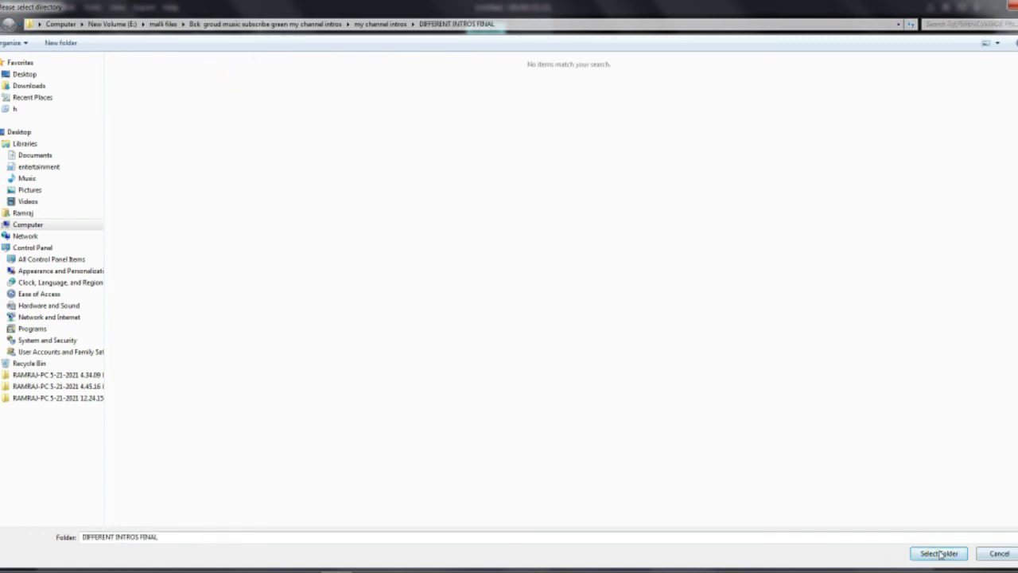
left_click(940, 554)
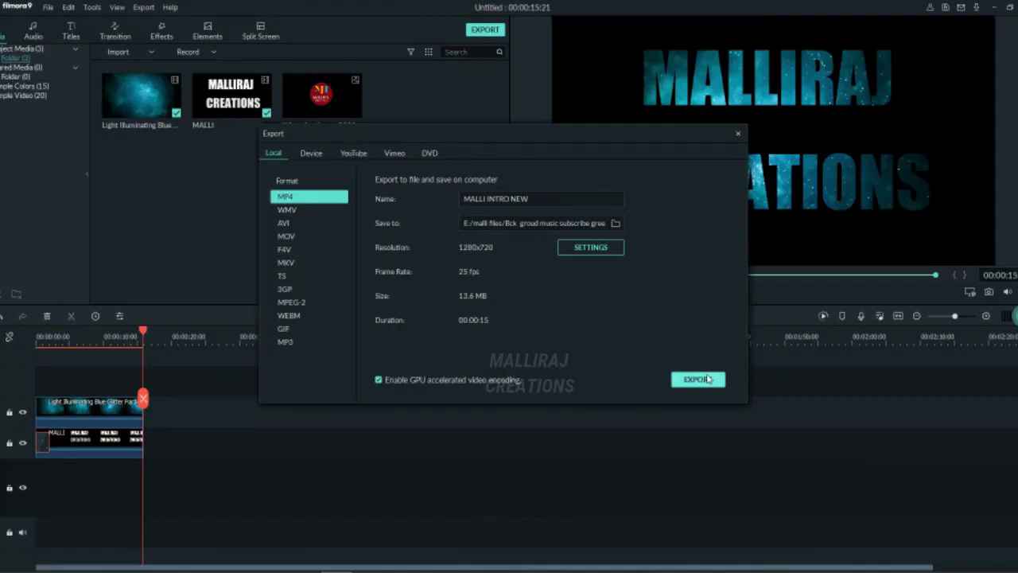
left_click(710, 379)
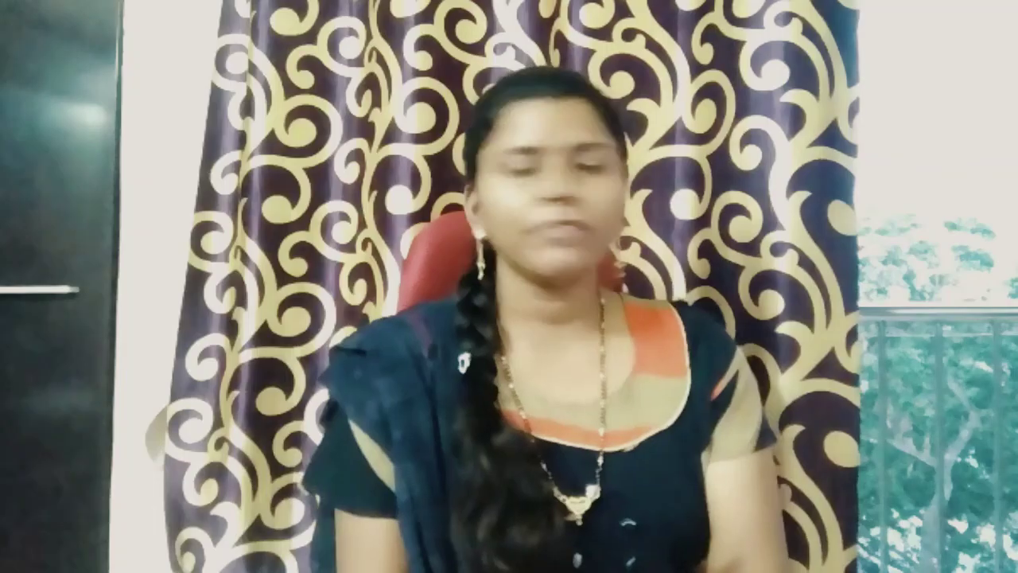